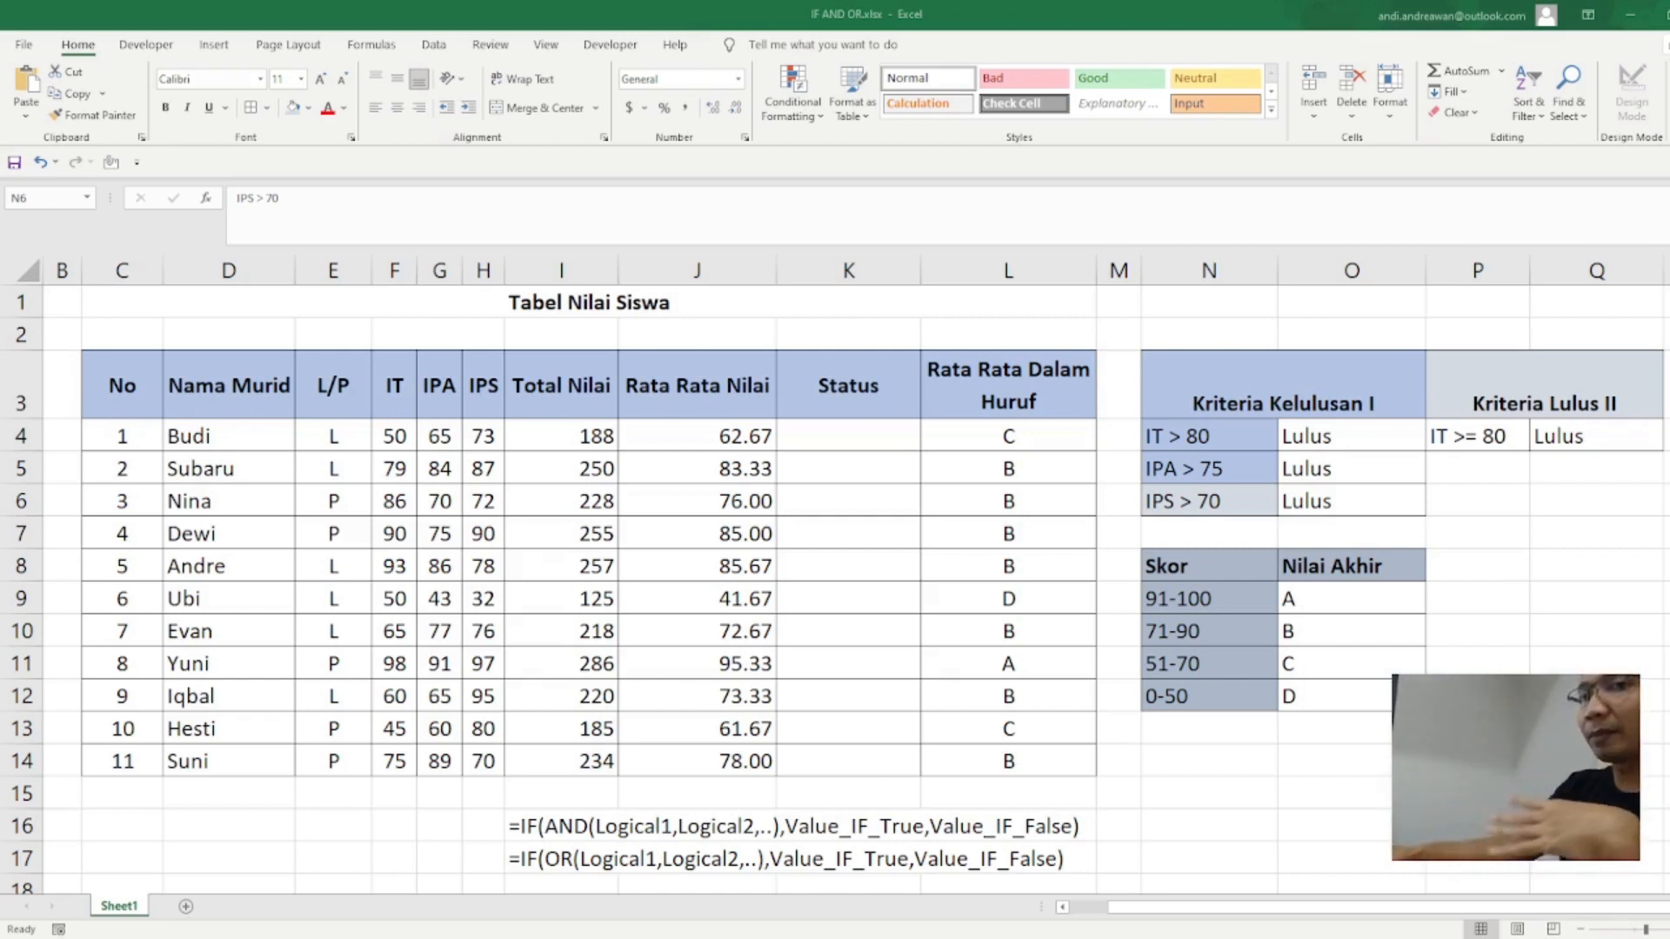
Step: Begin an IF formula in the first student's Status cell, K4
{"action": "left_click", "coordinate": [871, 470]}
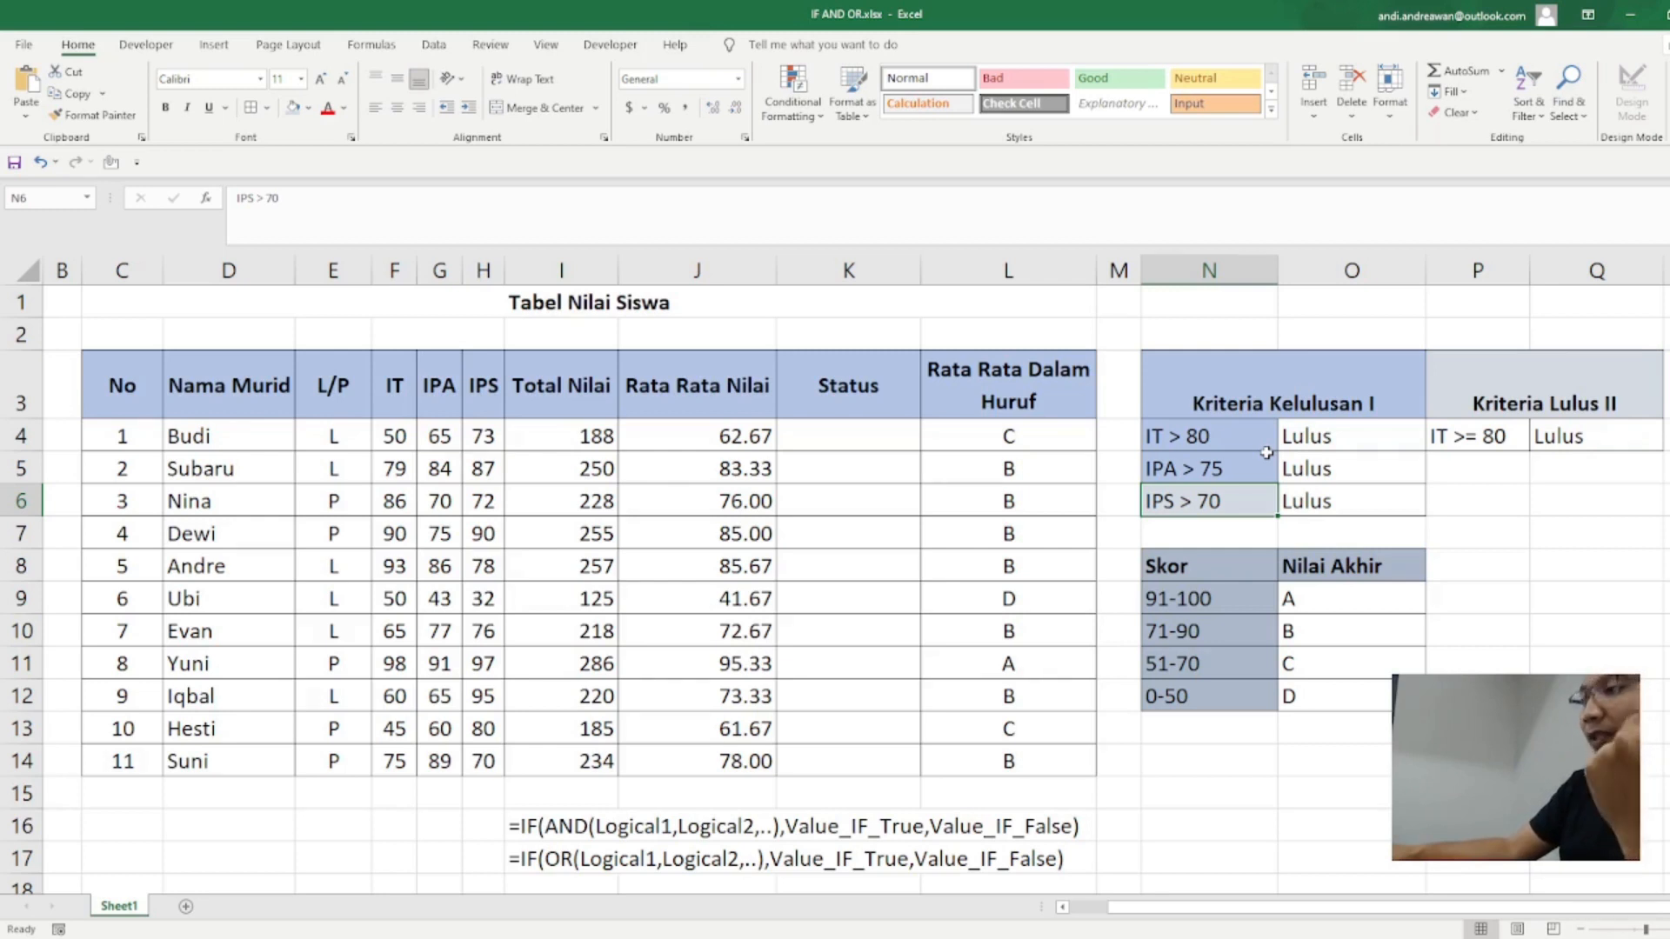
{"action": "left_click", "coordinate": [1305, 445]}
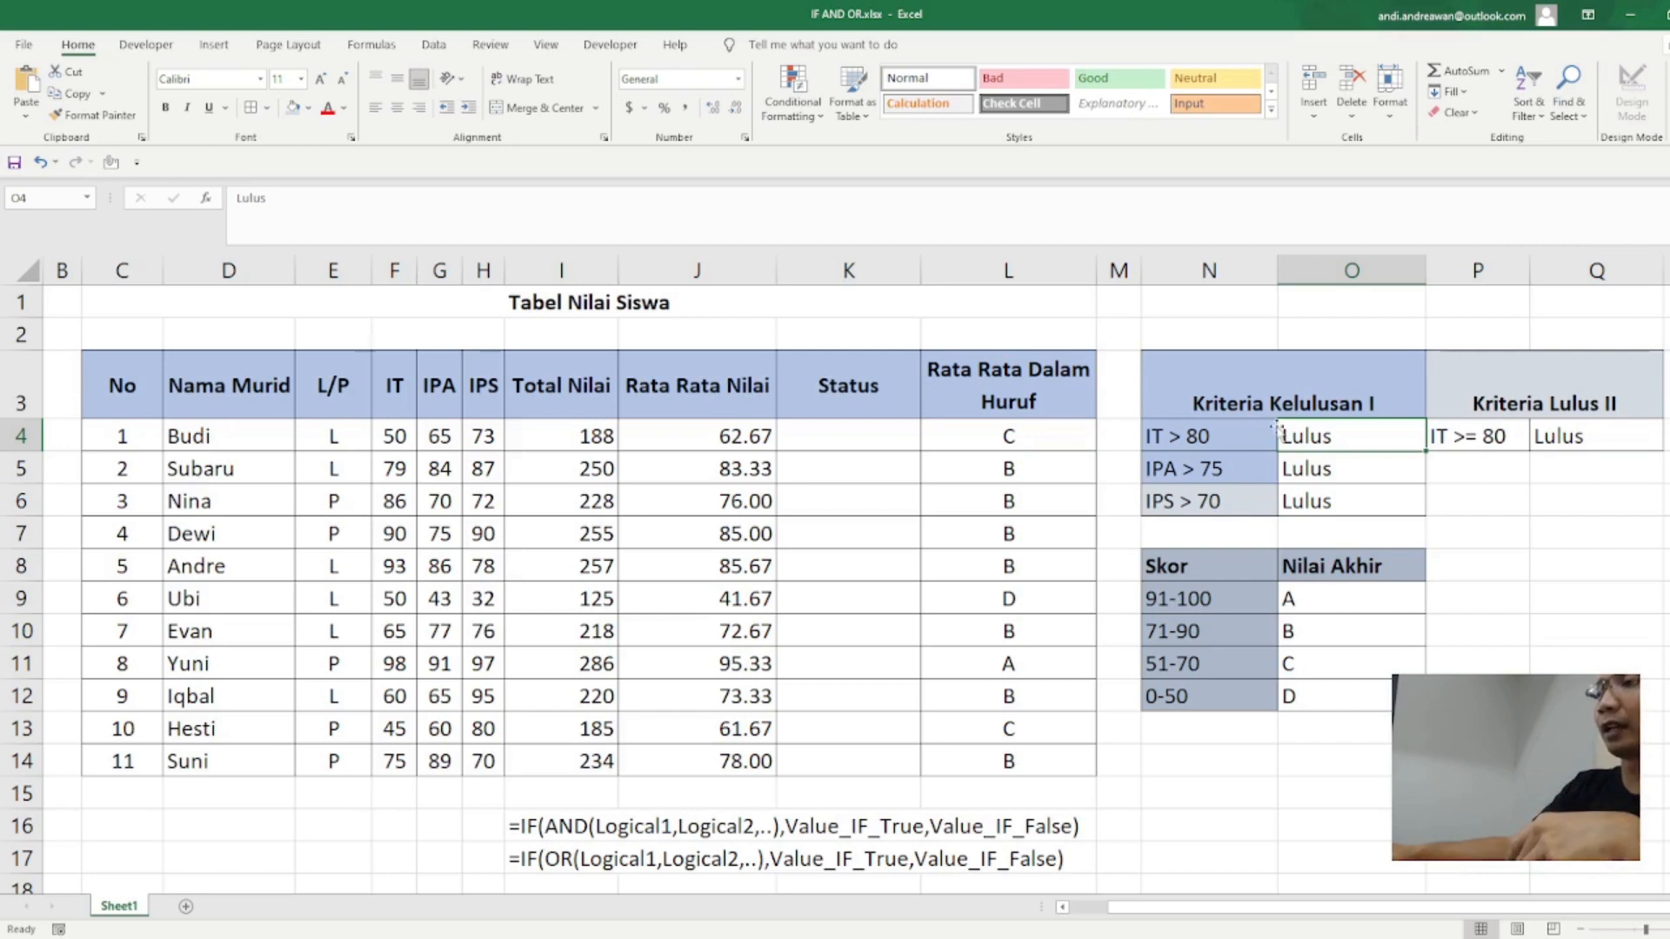
{"action": "left_click", "coordinate": [856, 426]}
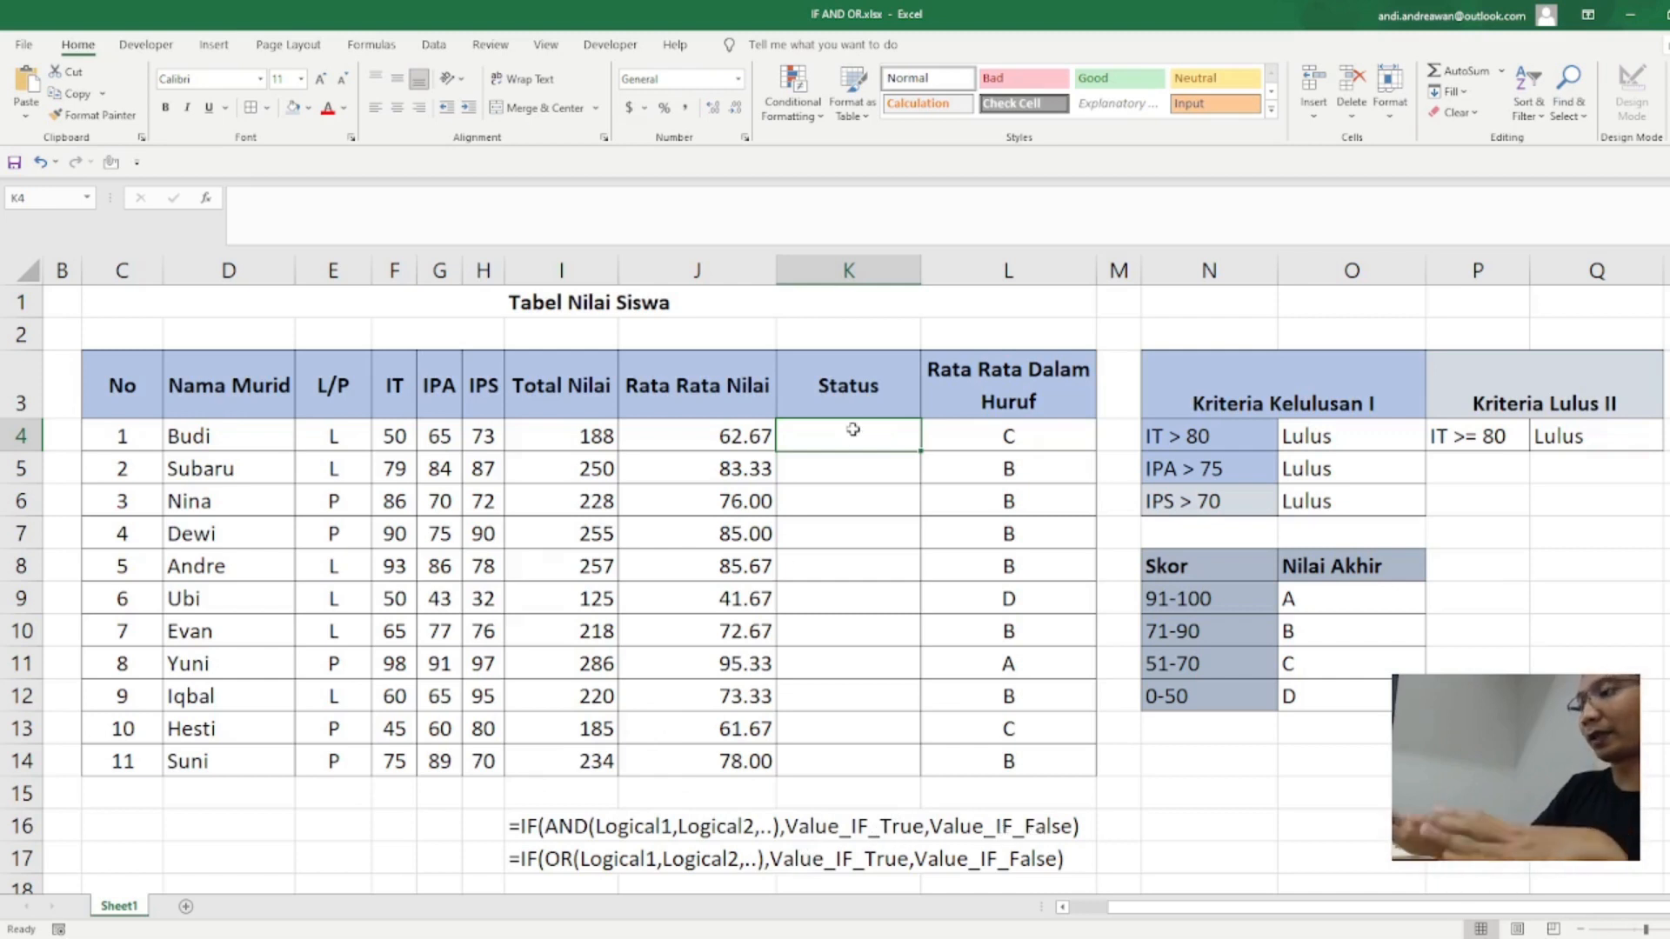
{"action": "type", "text": "="}
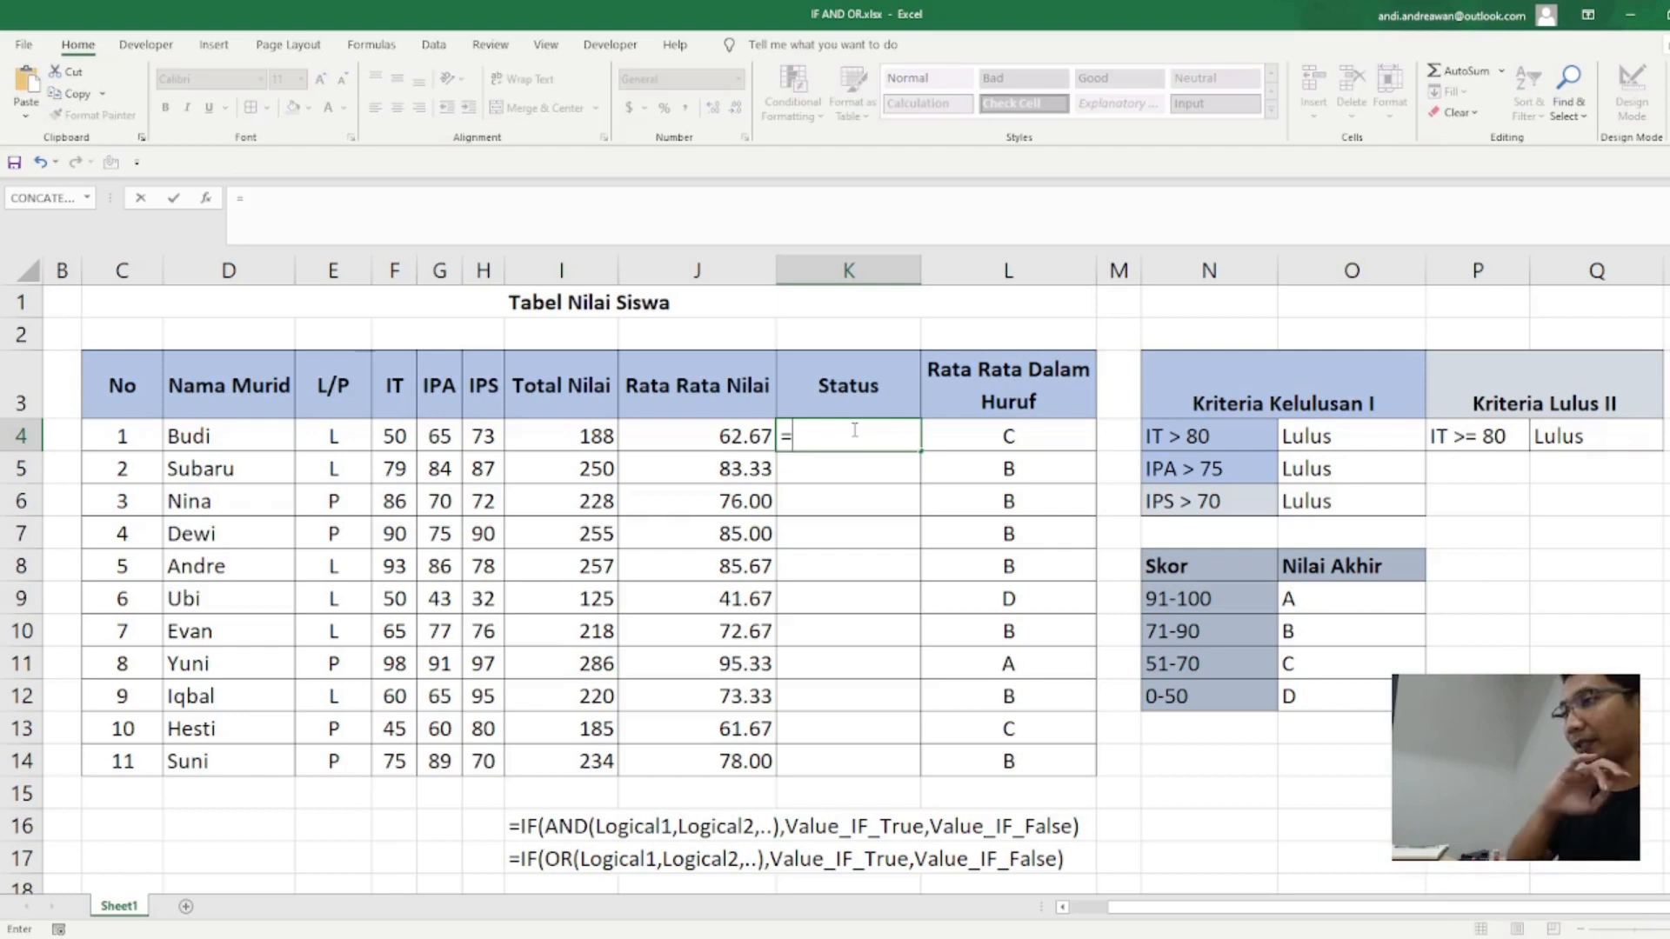
{"action": "type", "text": "IF"}
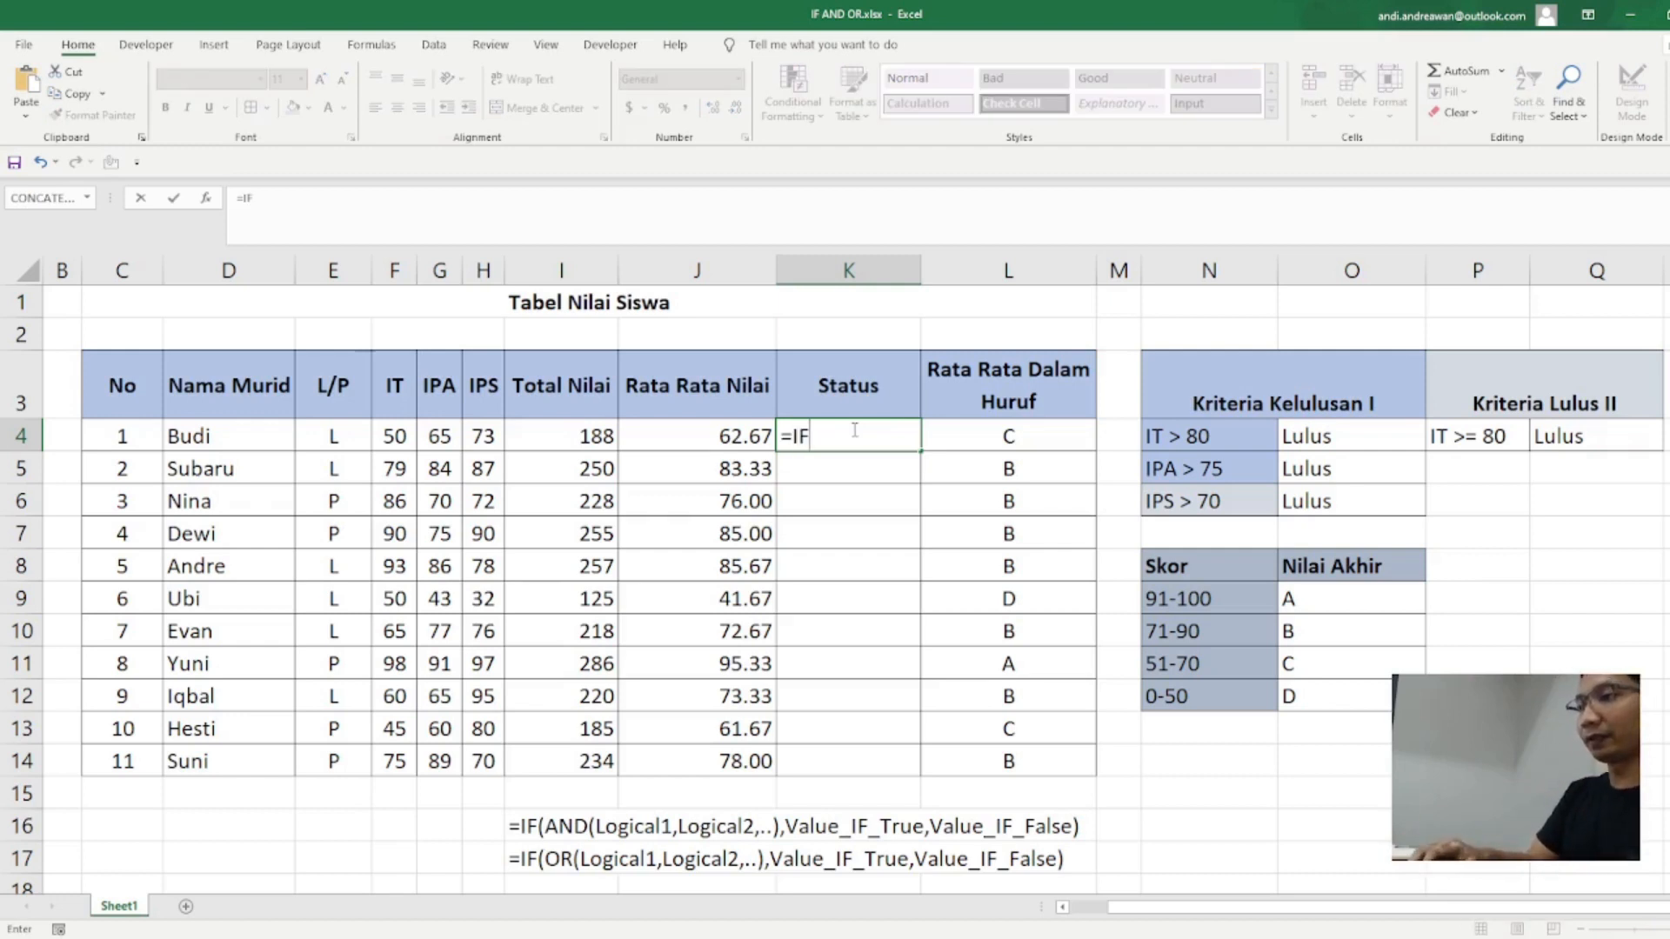
{"action": "type", "text": "("}
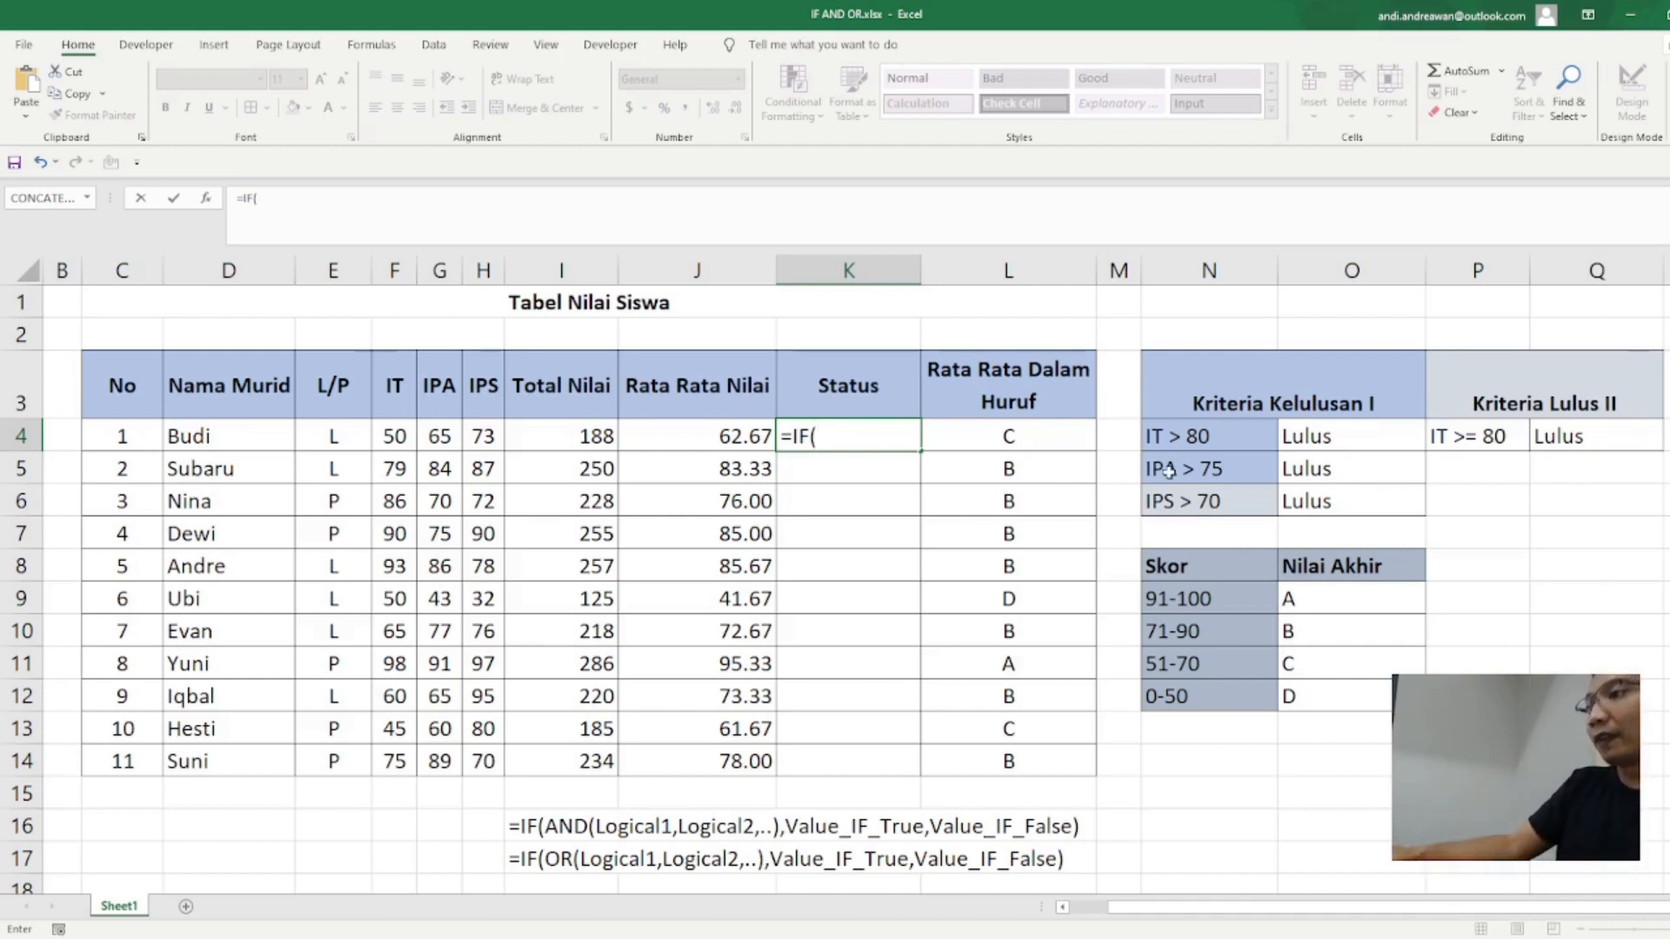
{"action": "left_click", "coordinate": [398, 432]}
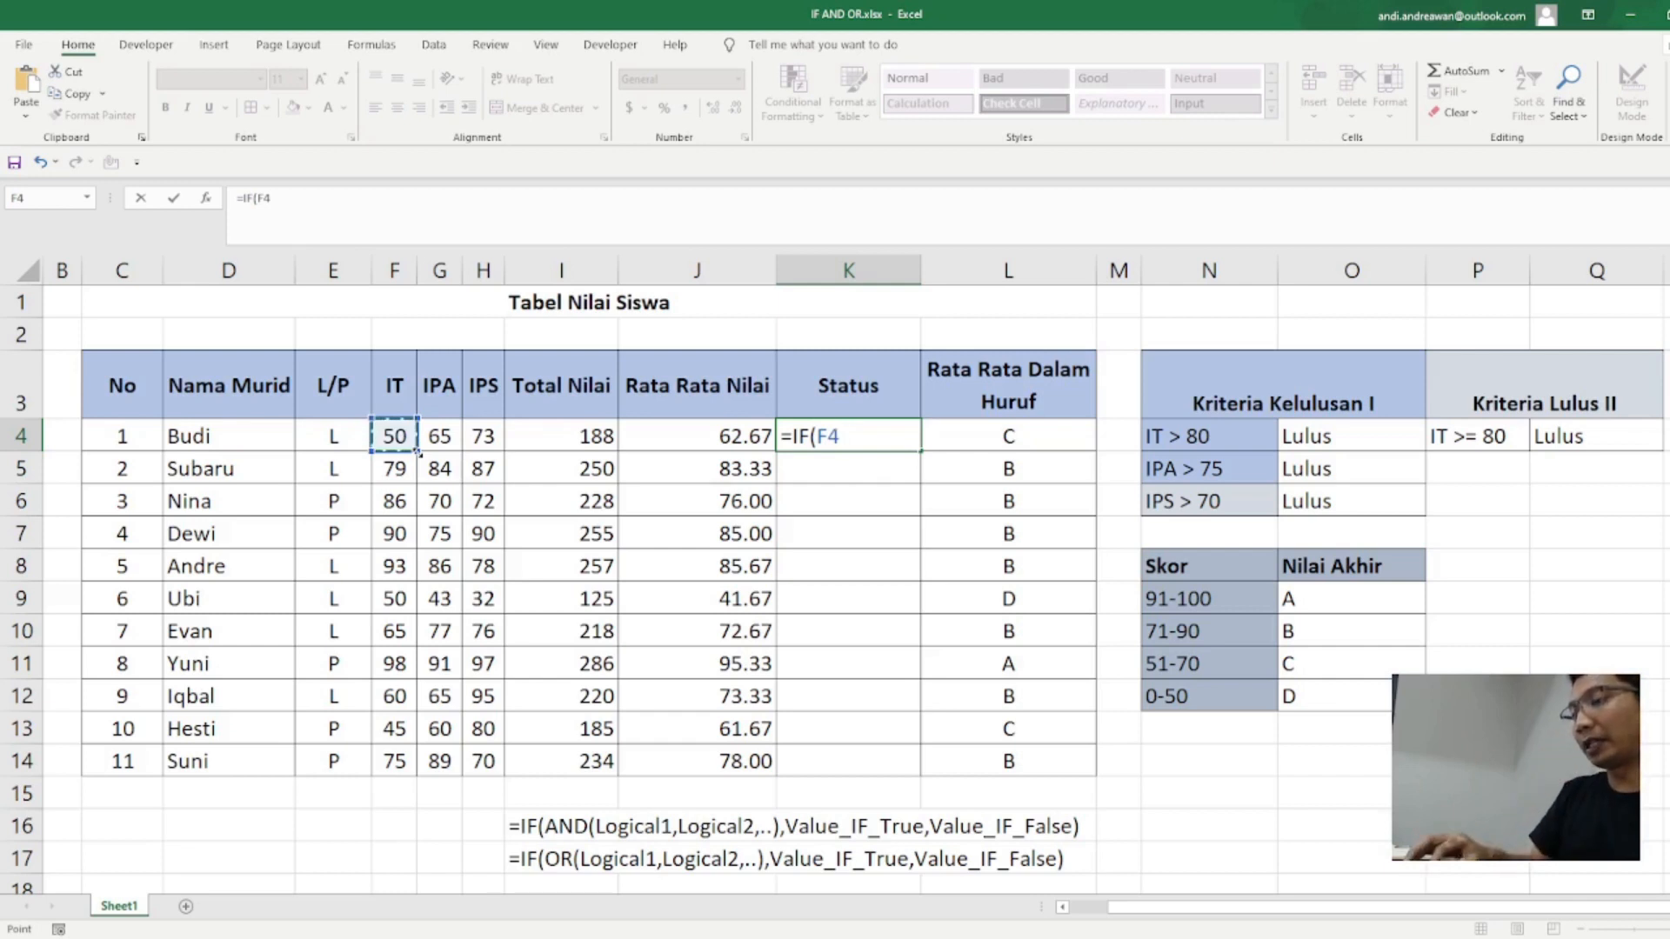
{"action": "type", "text": ">= 80"}
{"action": "key", "text": "BackSpace"}
{"action": "key", "text": "BackSpace"}
{"action": "key", "text": "BackSpace"}
{"action": "key", "text": "BackSpace"}
{"action": "key", "text": "BackSpace"}
{"action": "key", "text": "BackSpace"}
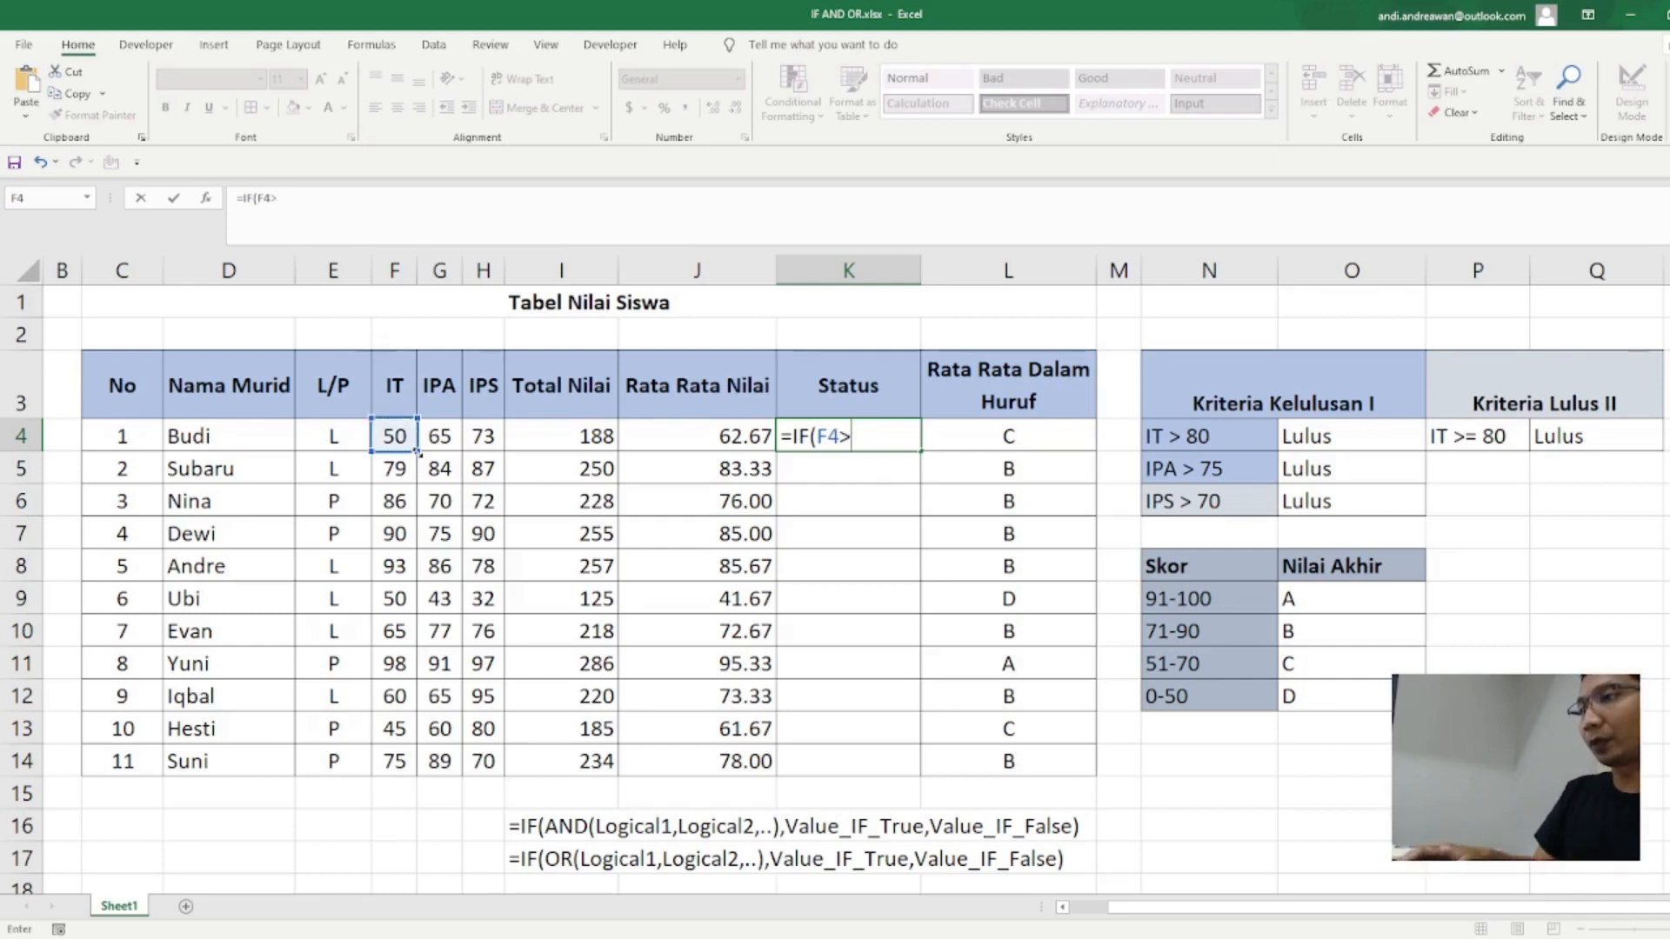
Step: Nest an AND test inside the IF formula with the conditions F4>80, G4>75 and H4>70
{"action": "type", "text": "AND"}
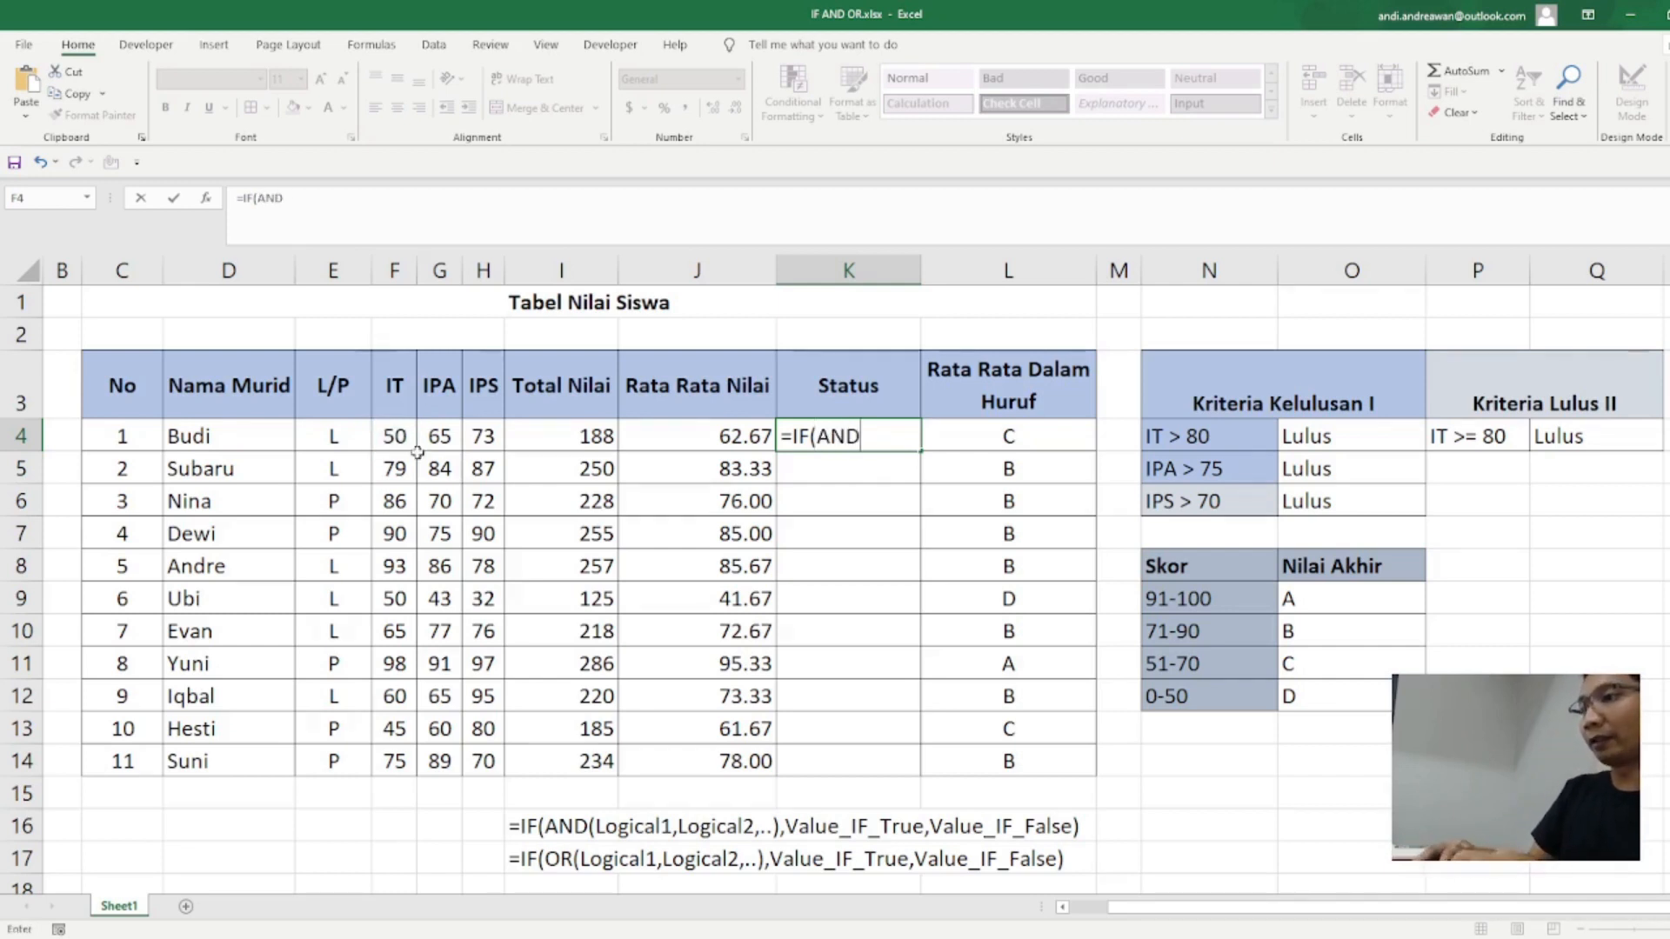
{"action": "type", "text": "("}
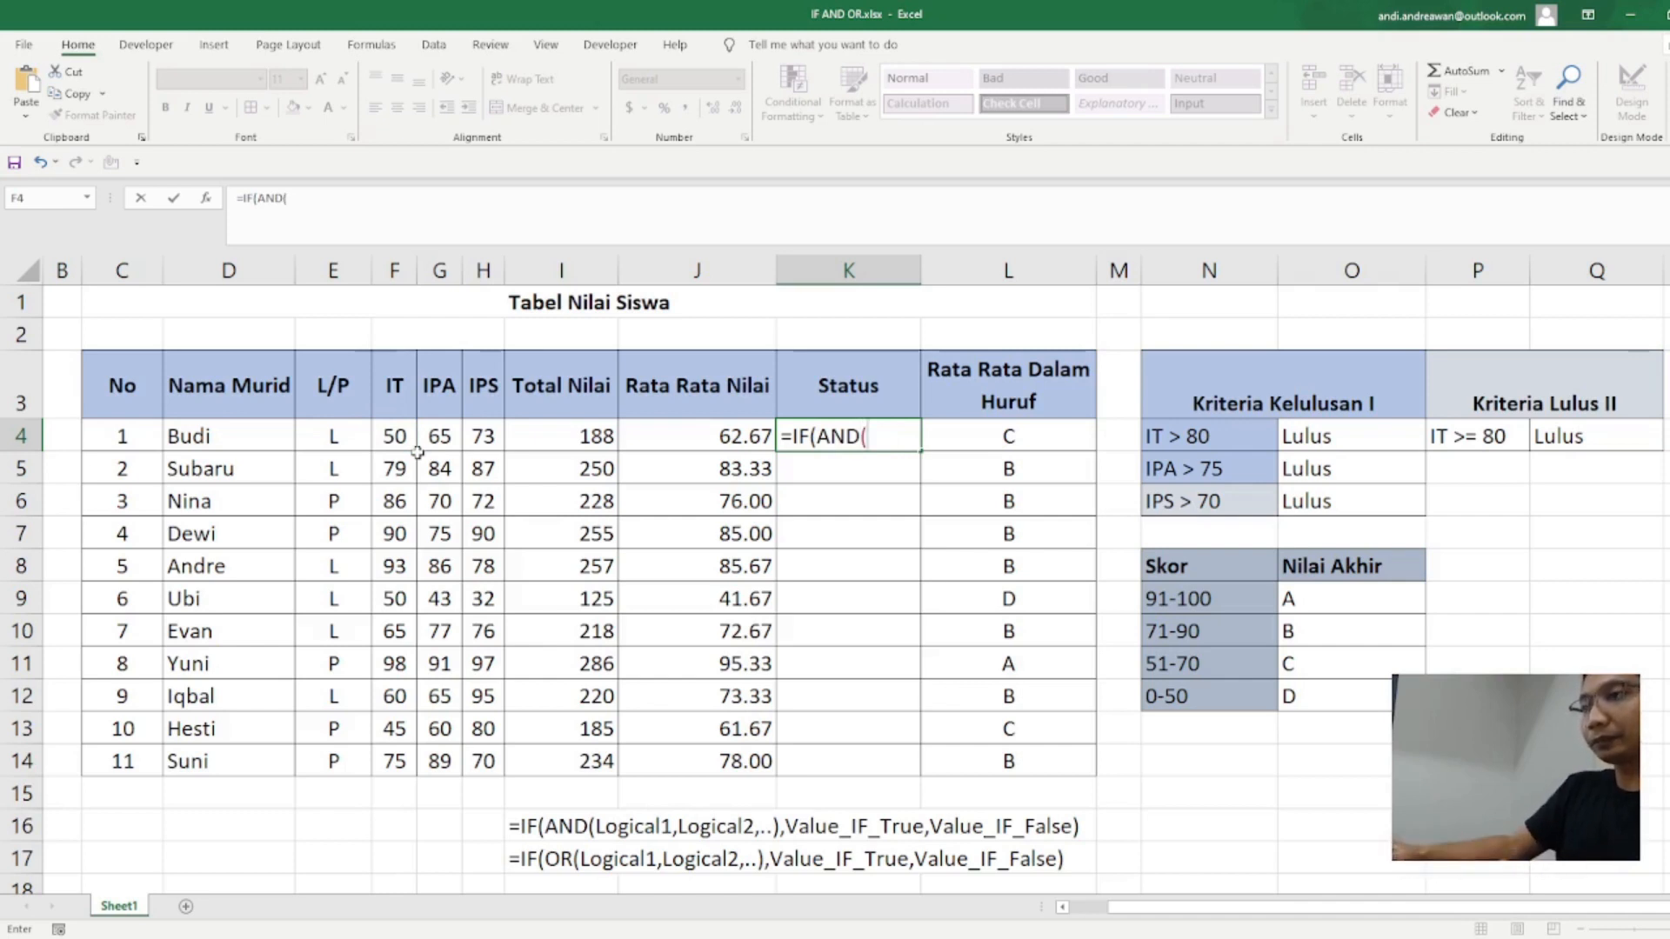
{"action": "left_click", "coordinate": [397, 430]}
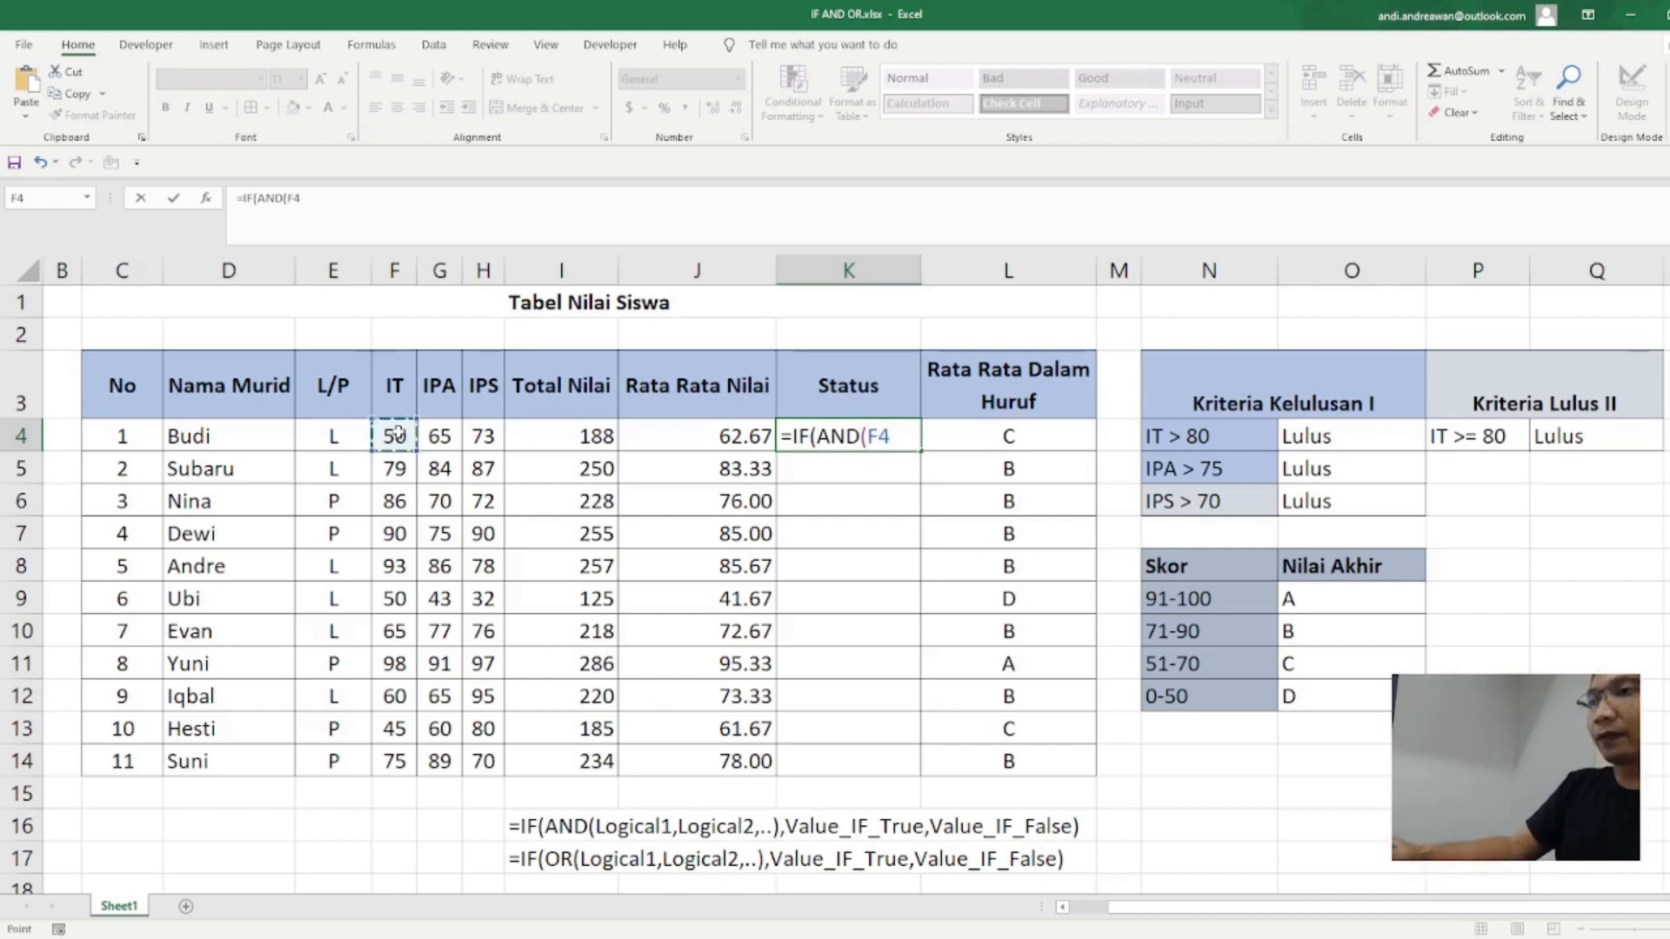
{"action": "type", "text": ">80"}
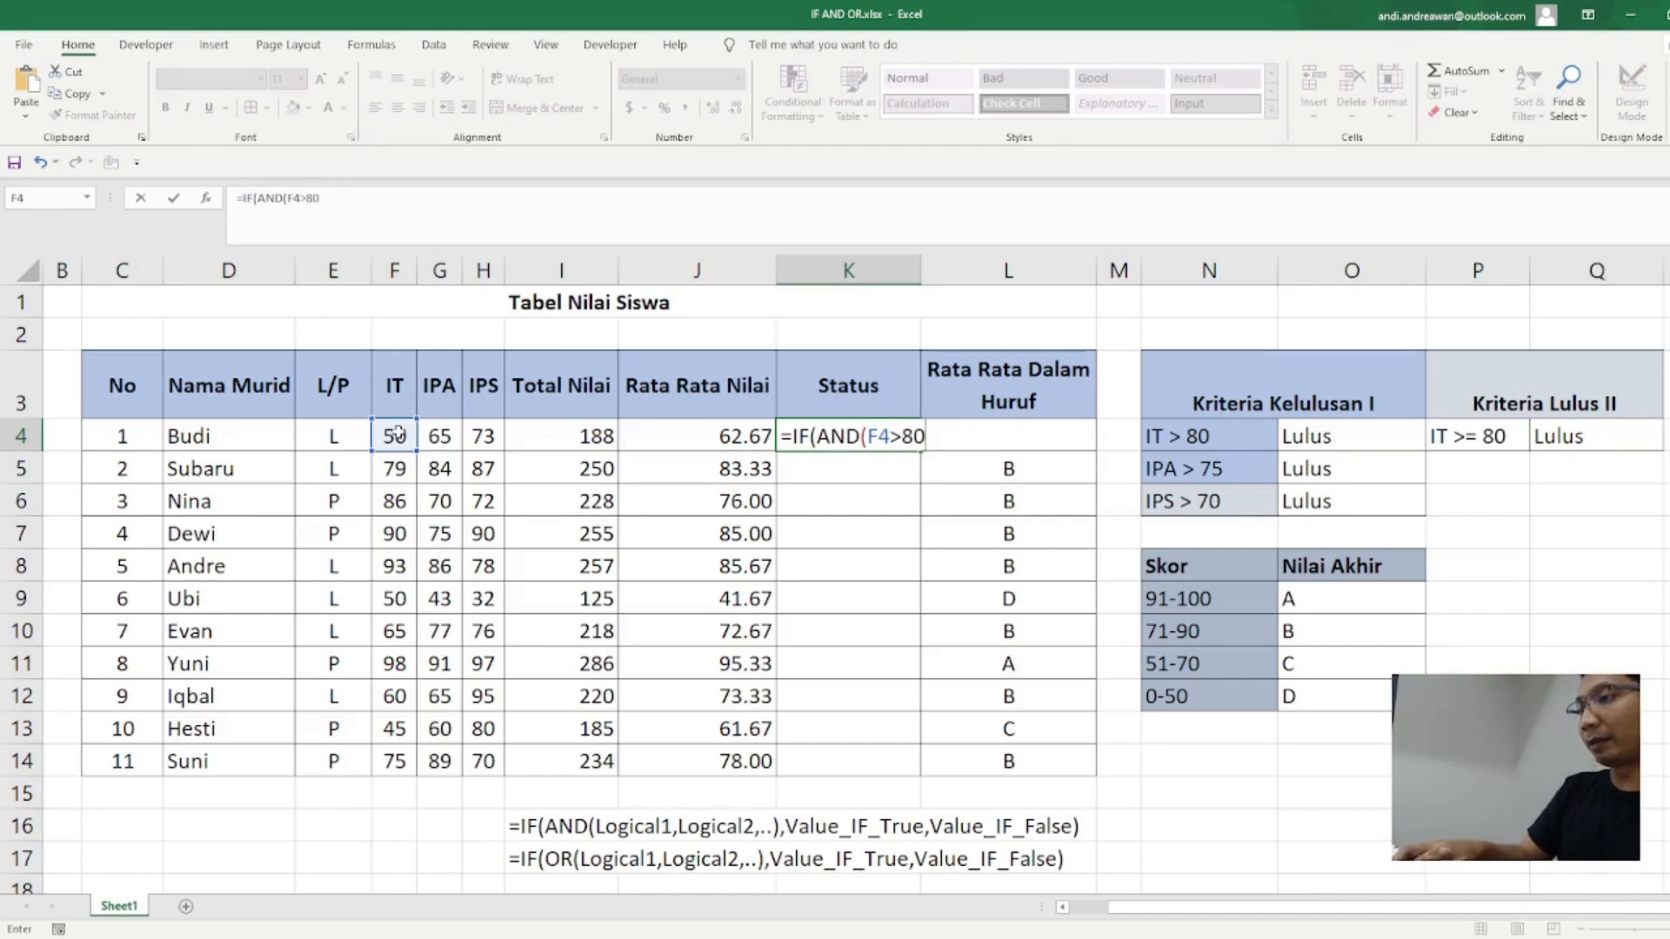
{"action": "type", "text": ","}
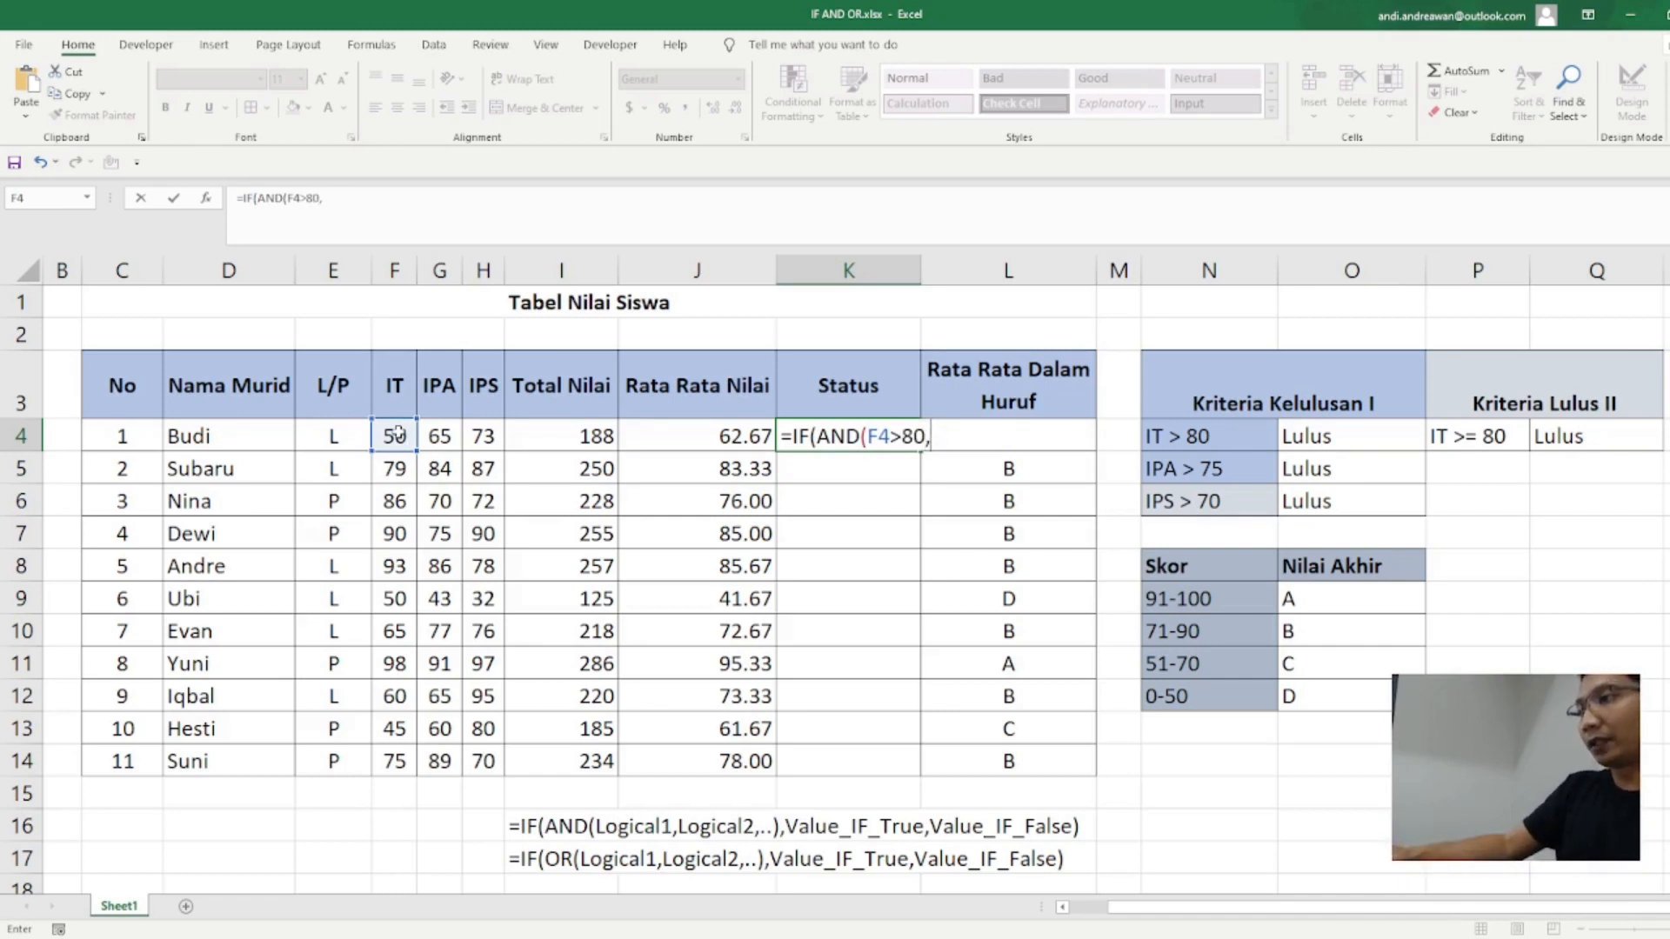
{"action": "left_click", "coordinate": [443, 435]}
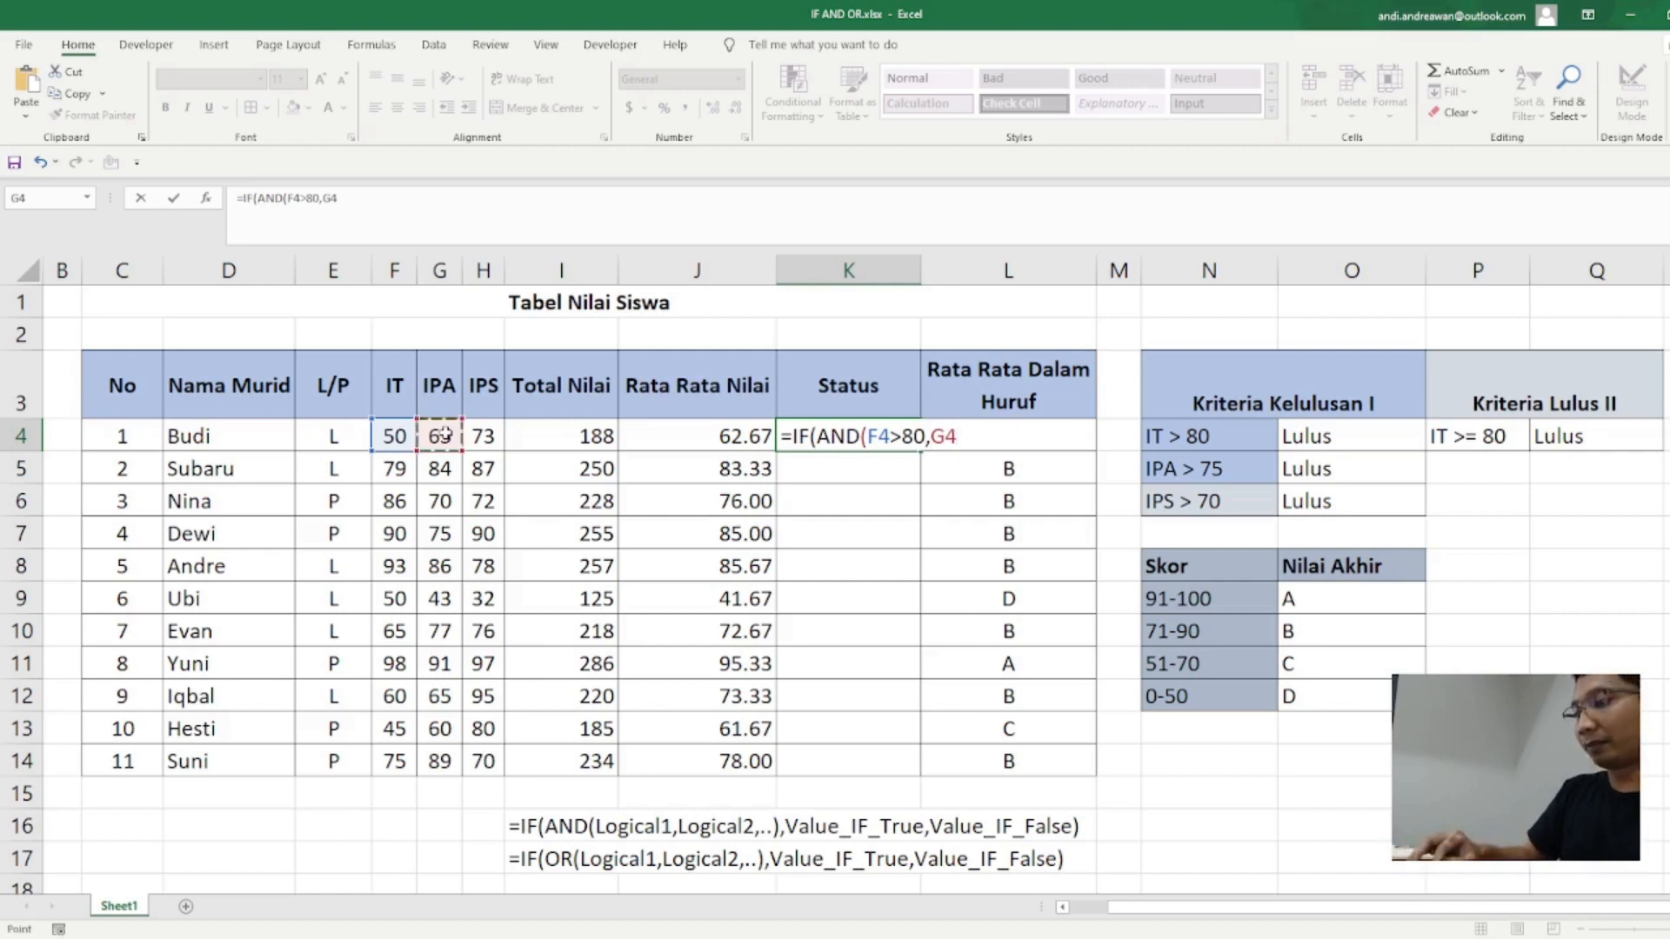
{"action": "type", "text": ">75"}
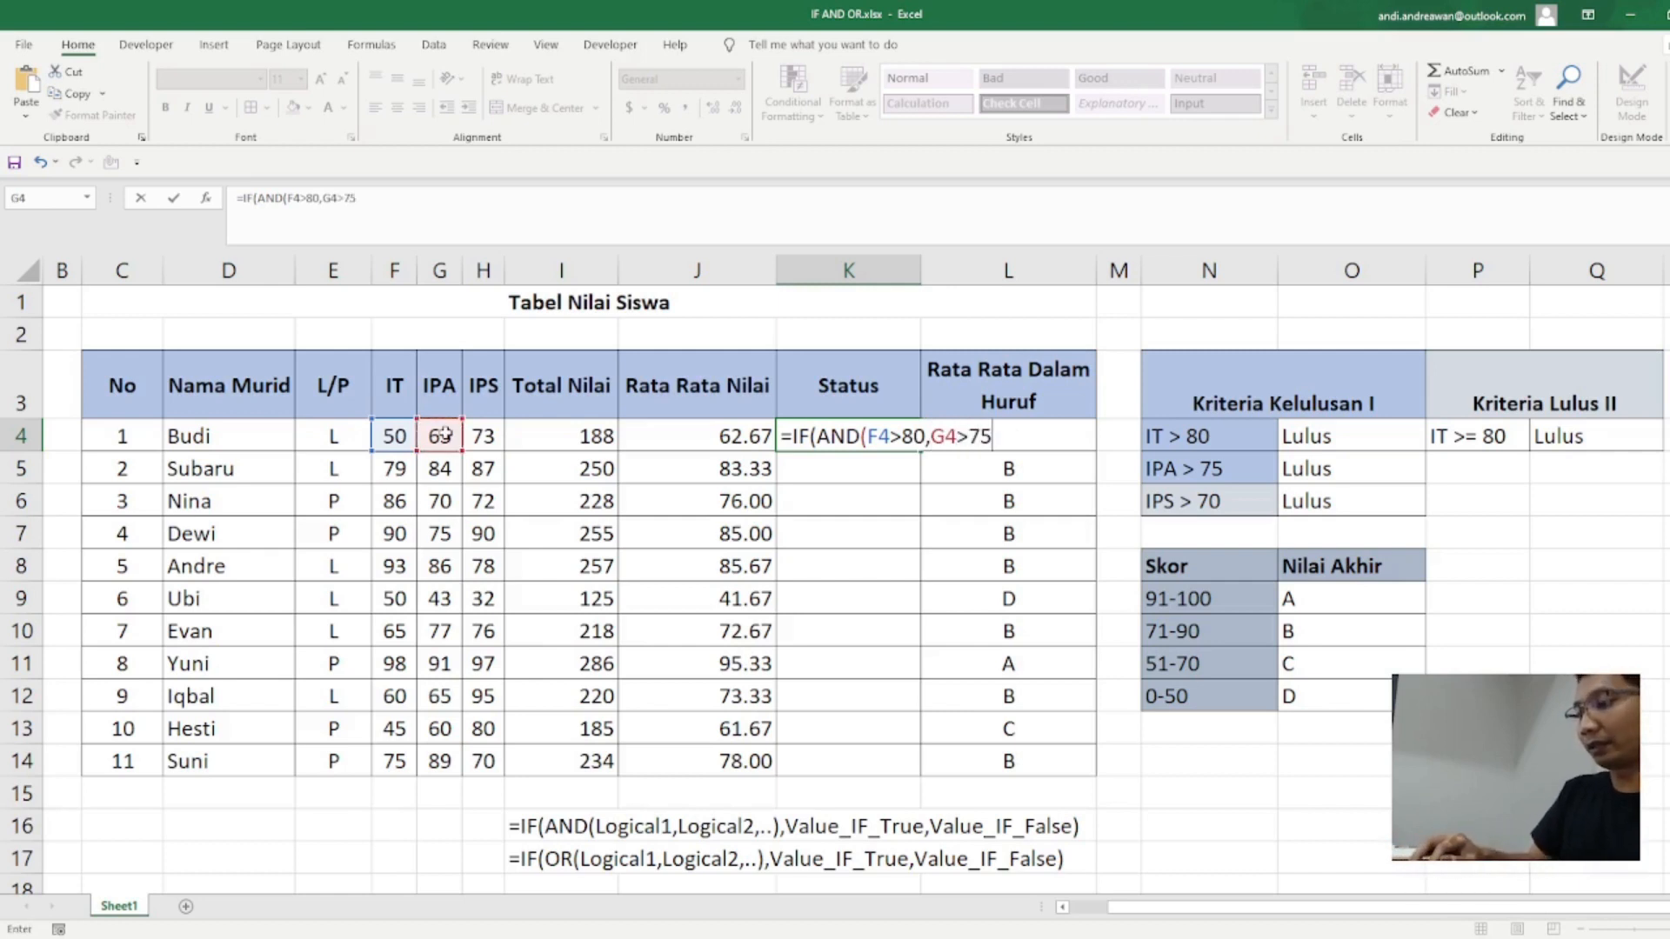
{"action": "type", "text": ","}
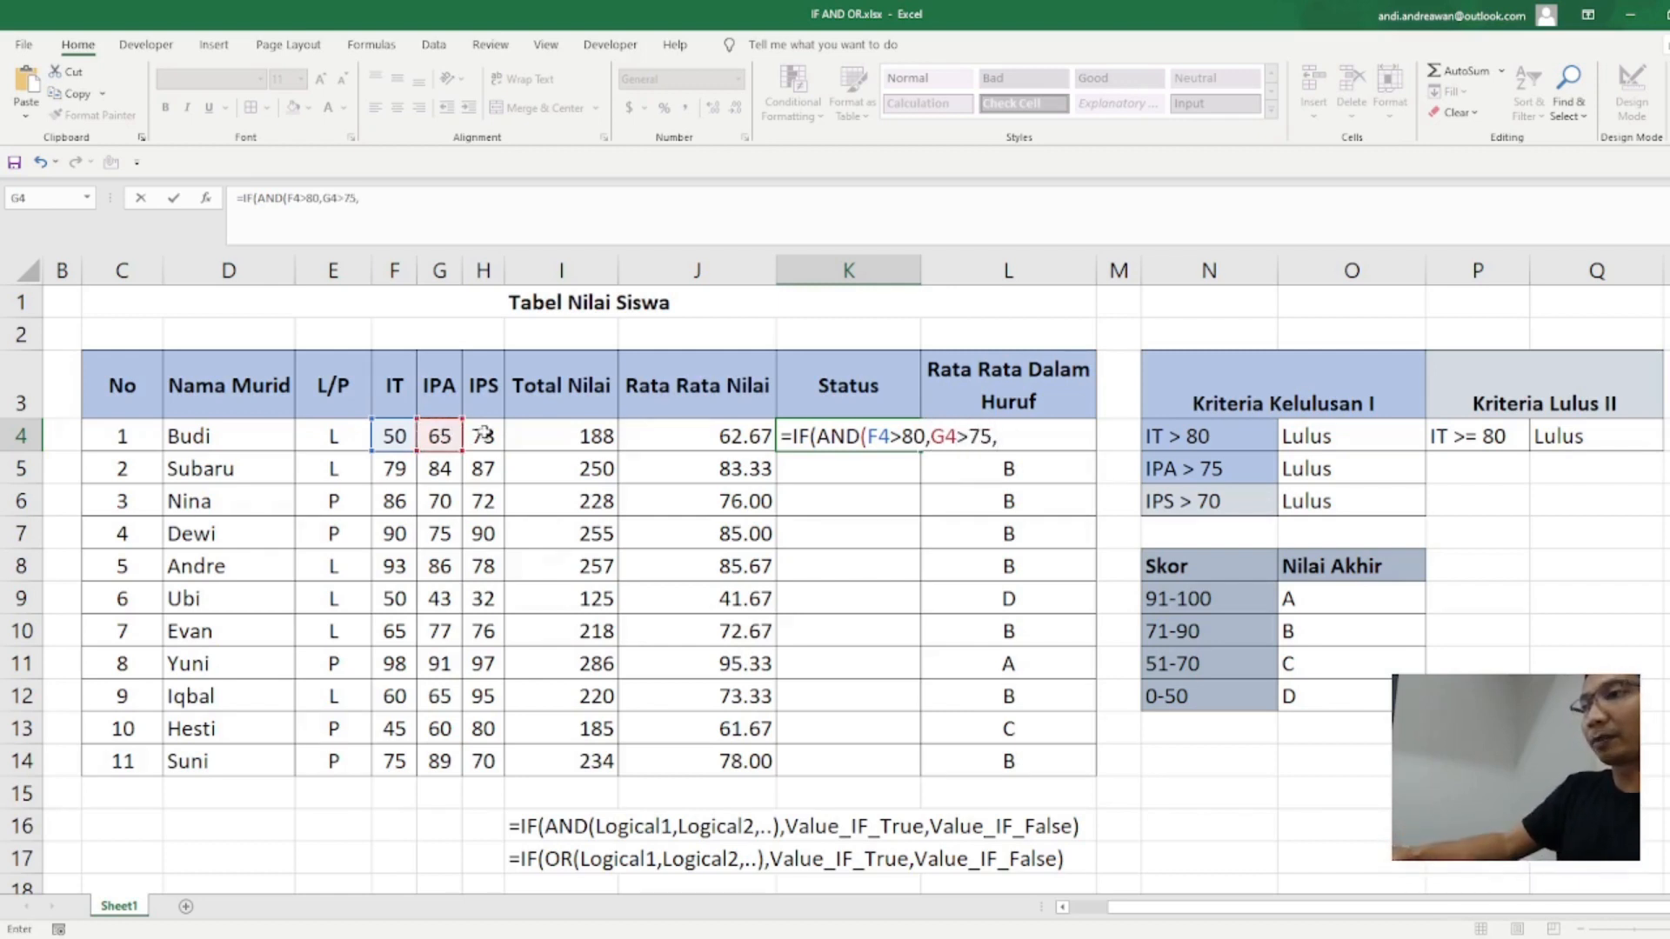
{"action": "left_click", "coordinate": [483, 435]}
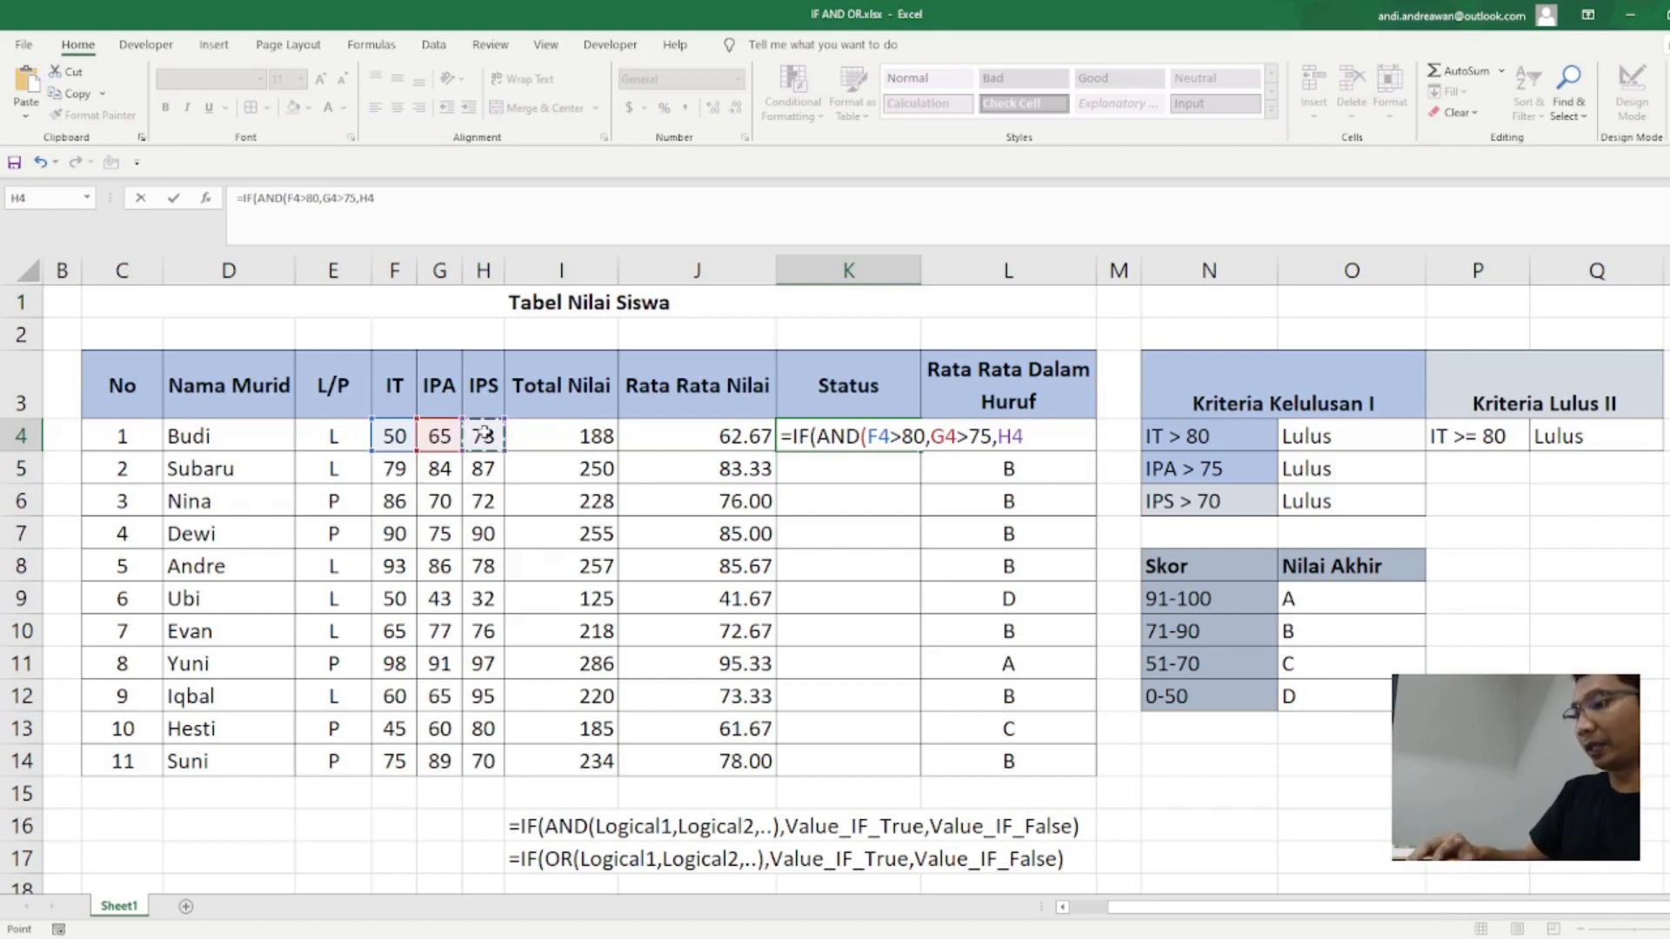
{"action": "type", "text": ">70"}
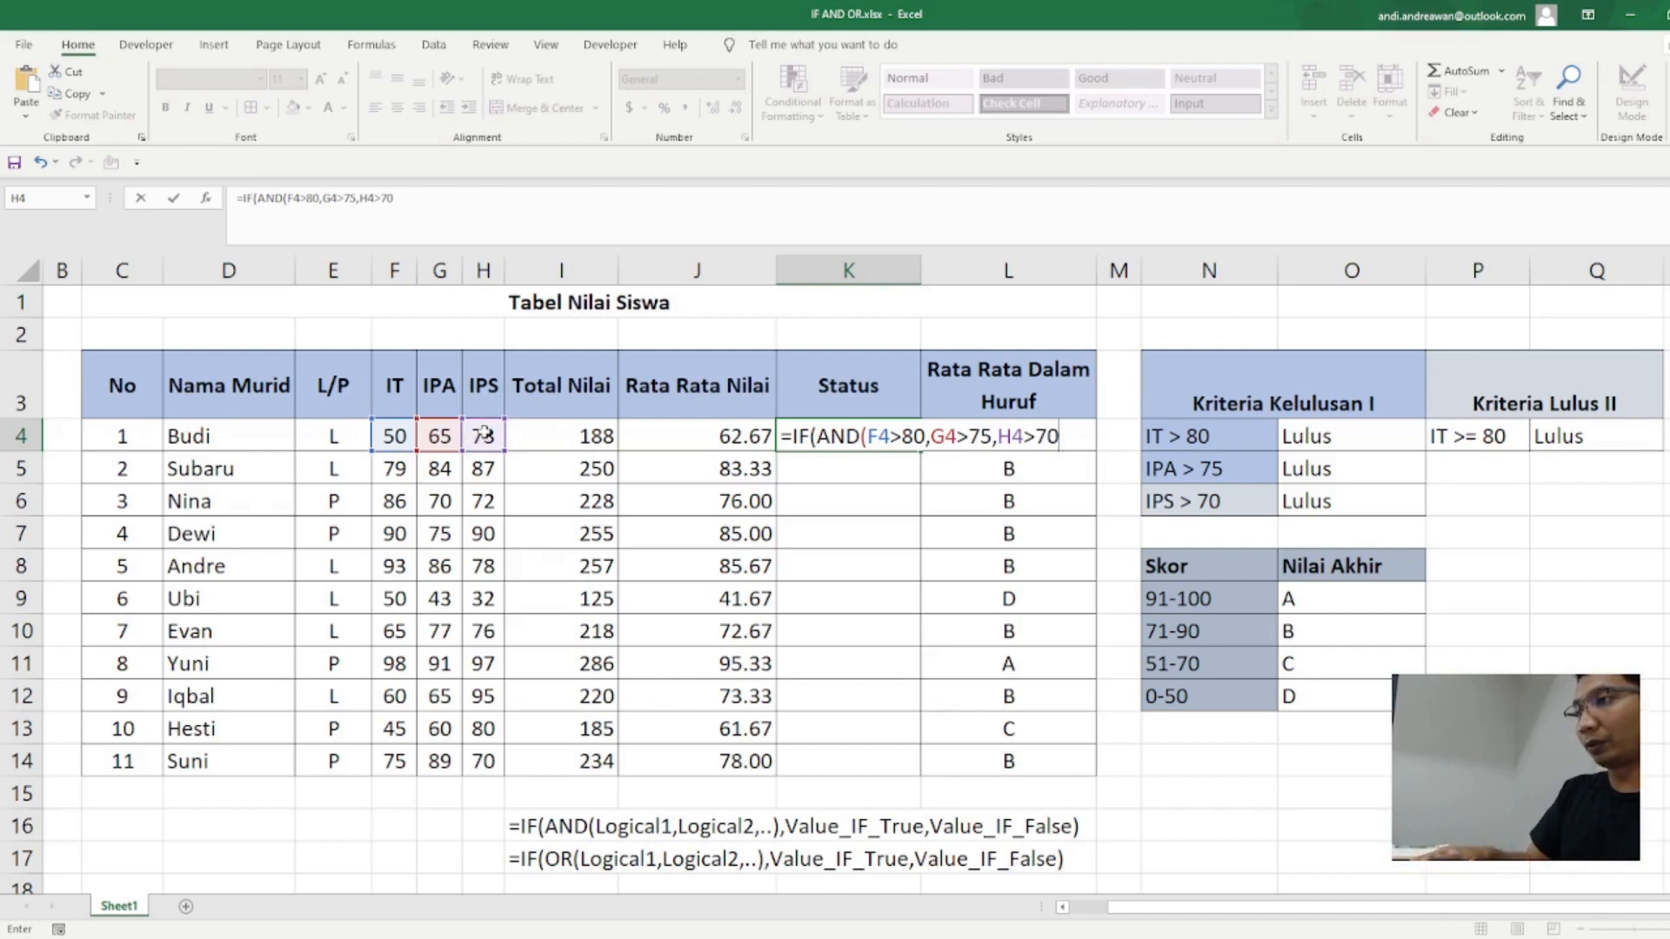
{"action": "type", "text": "),\""}
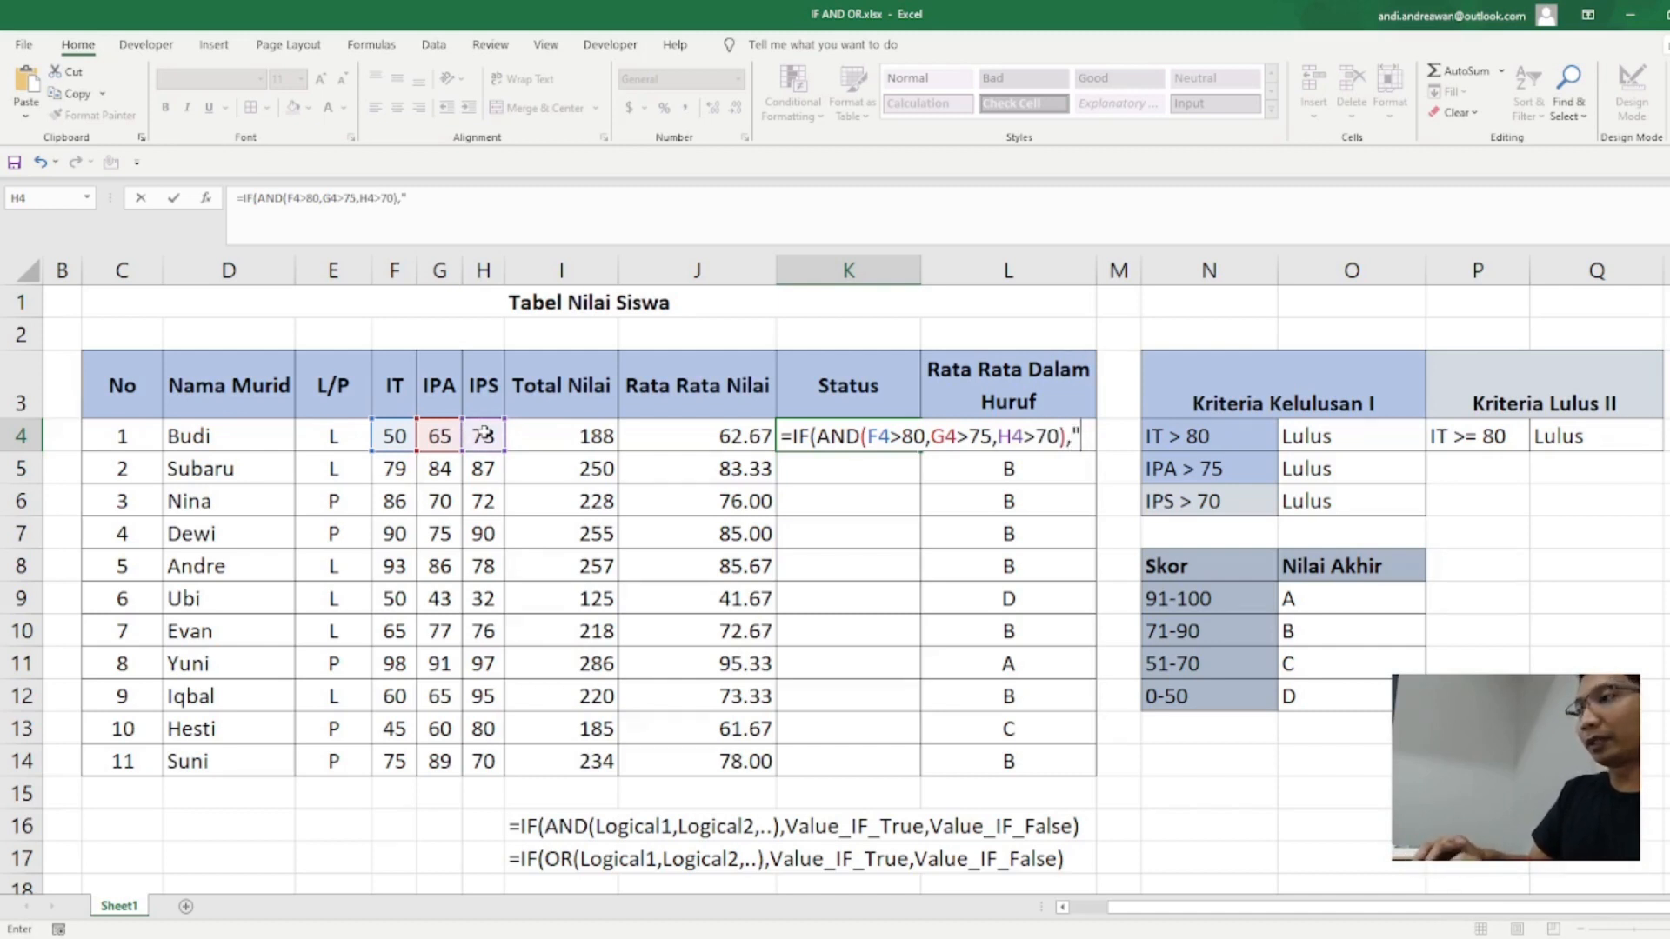
{"action": "type", "text": "Lulus"}
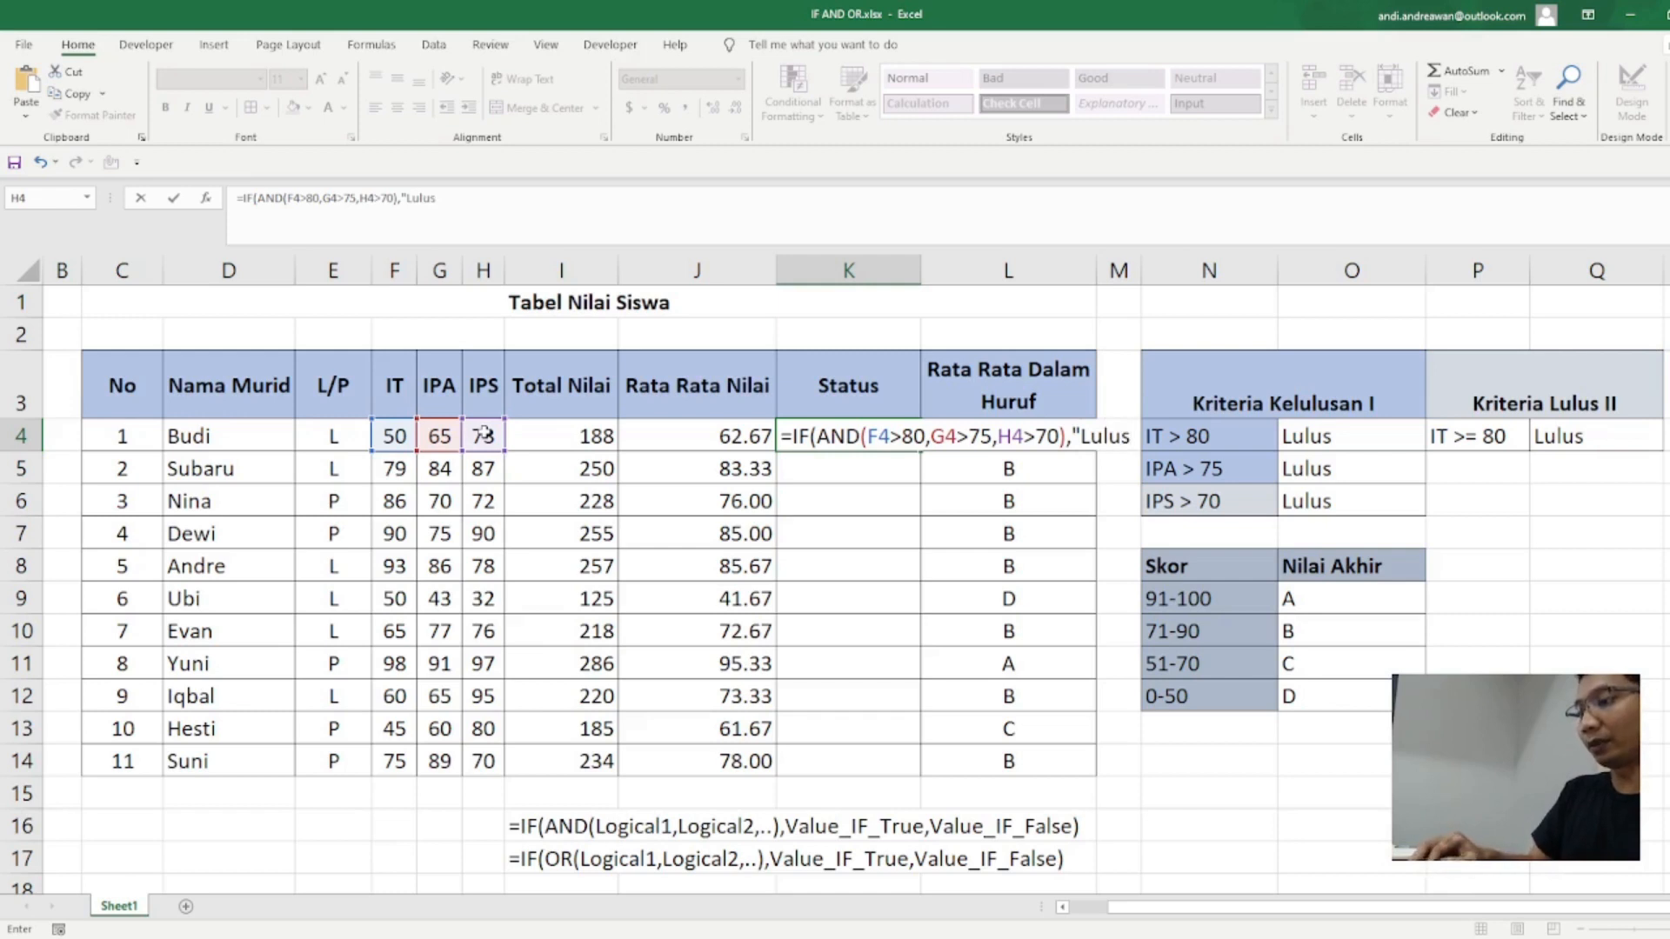
{"action": "type", "text": "\""}
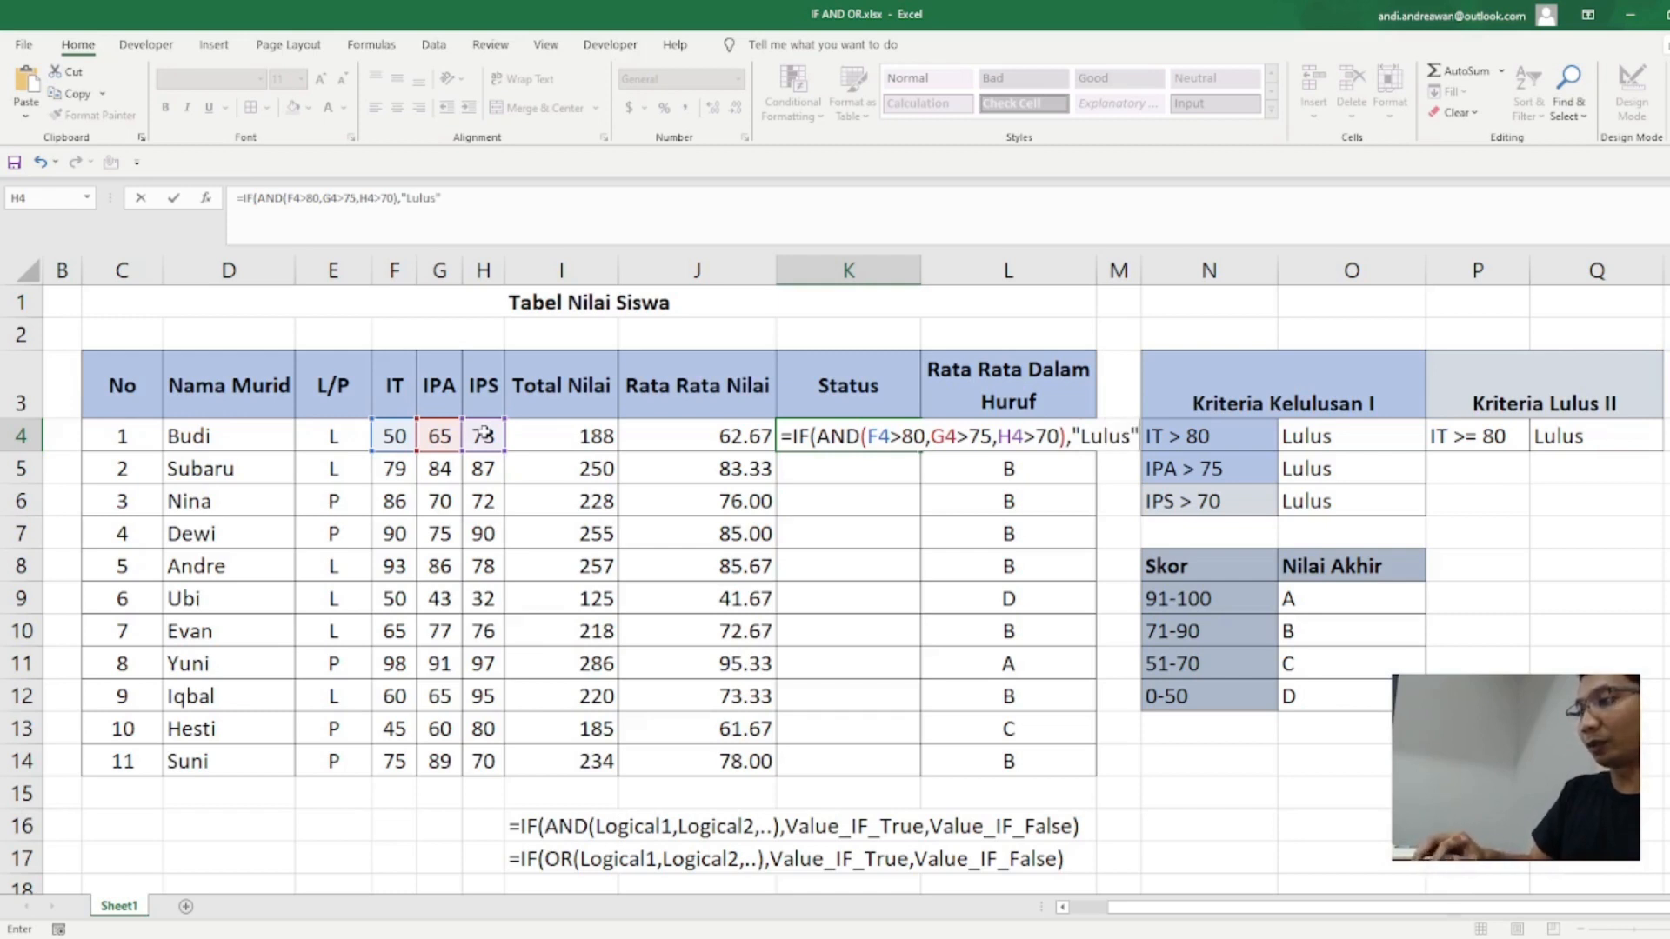
{"action": "type", "text": ",\""}
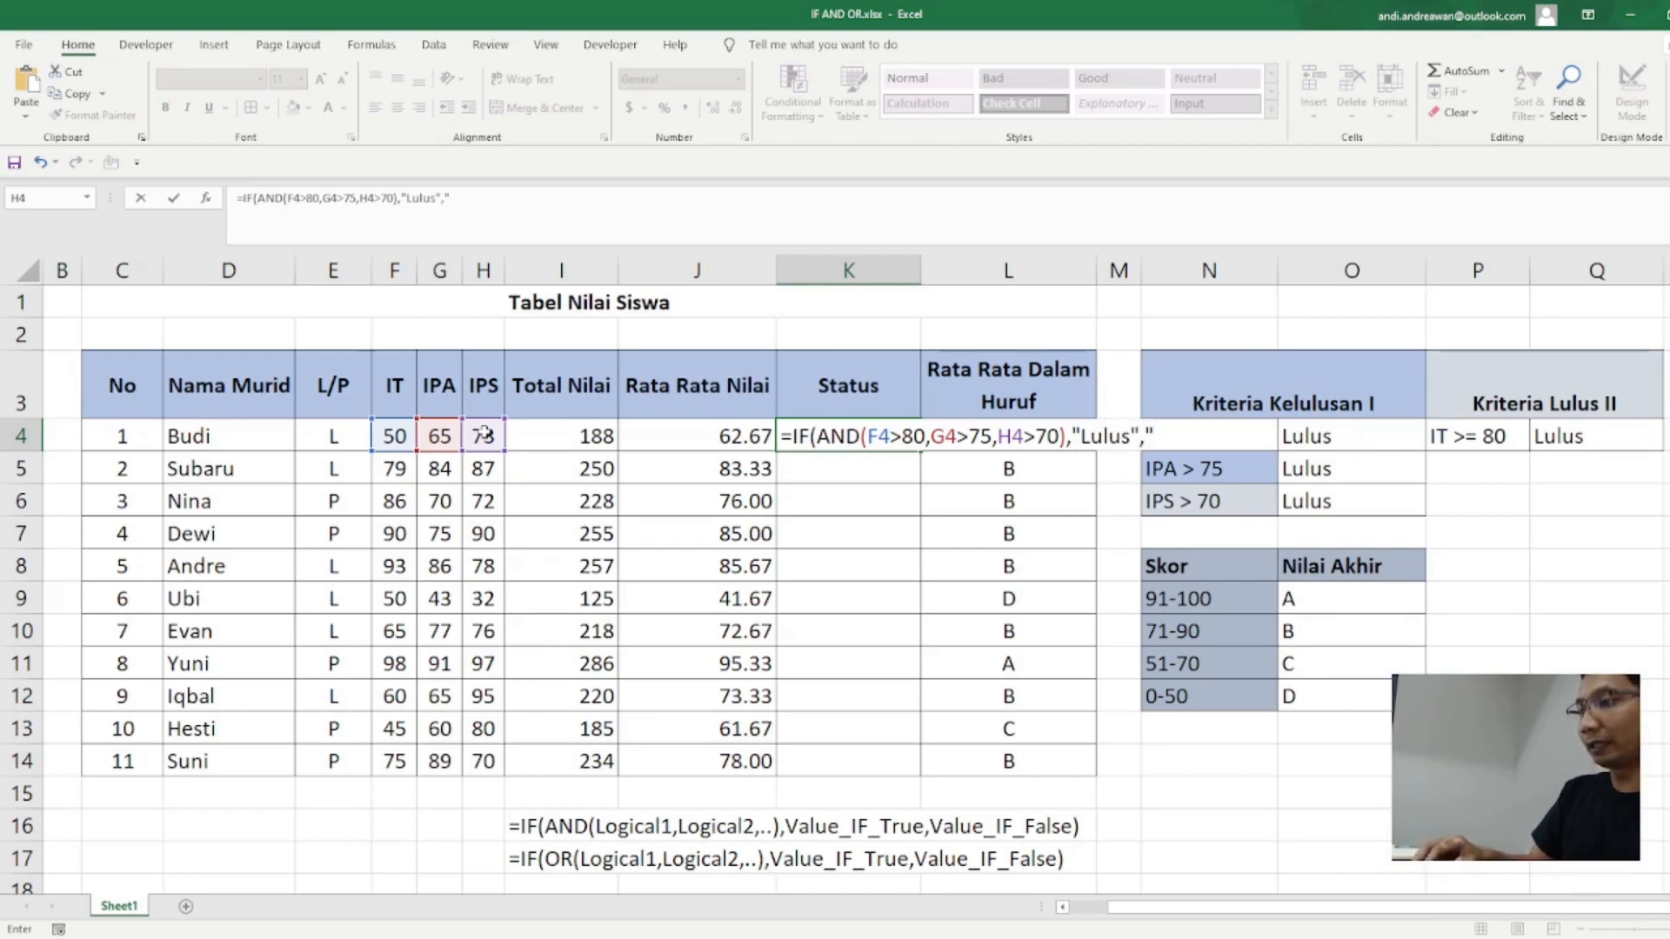
{"action": "type", "text": "Tidak"}
Step: Complete the K4 formula so it returns "Lulus" when the test is true and "Tidak Lulus" when it is false
{"action": "key", "text": "BackSpace"}
{"action": "key", "text": "BackSpace"}
{"action": "key", "text": "BackSpace"}
{"action": "key", "text": "BackSpace"}
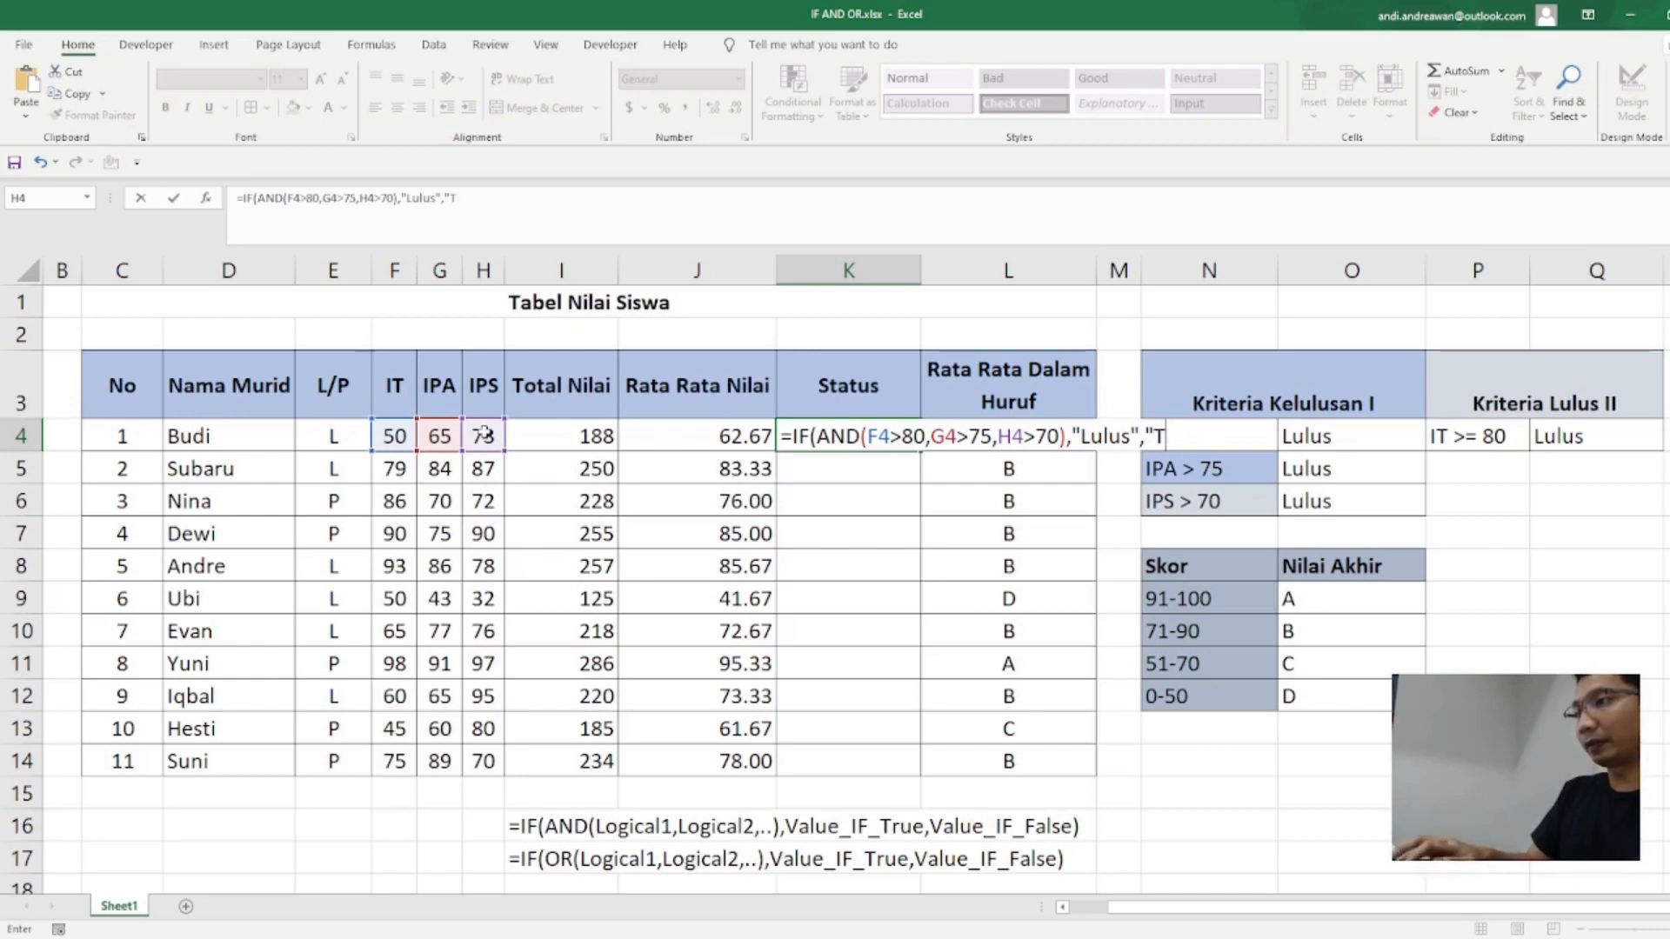
{"action": "type", "text": "idak Lu"}
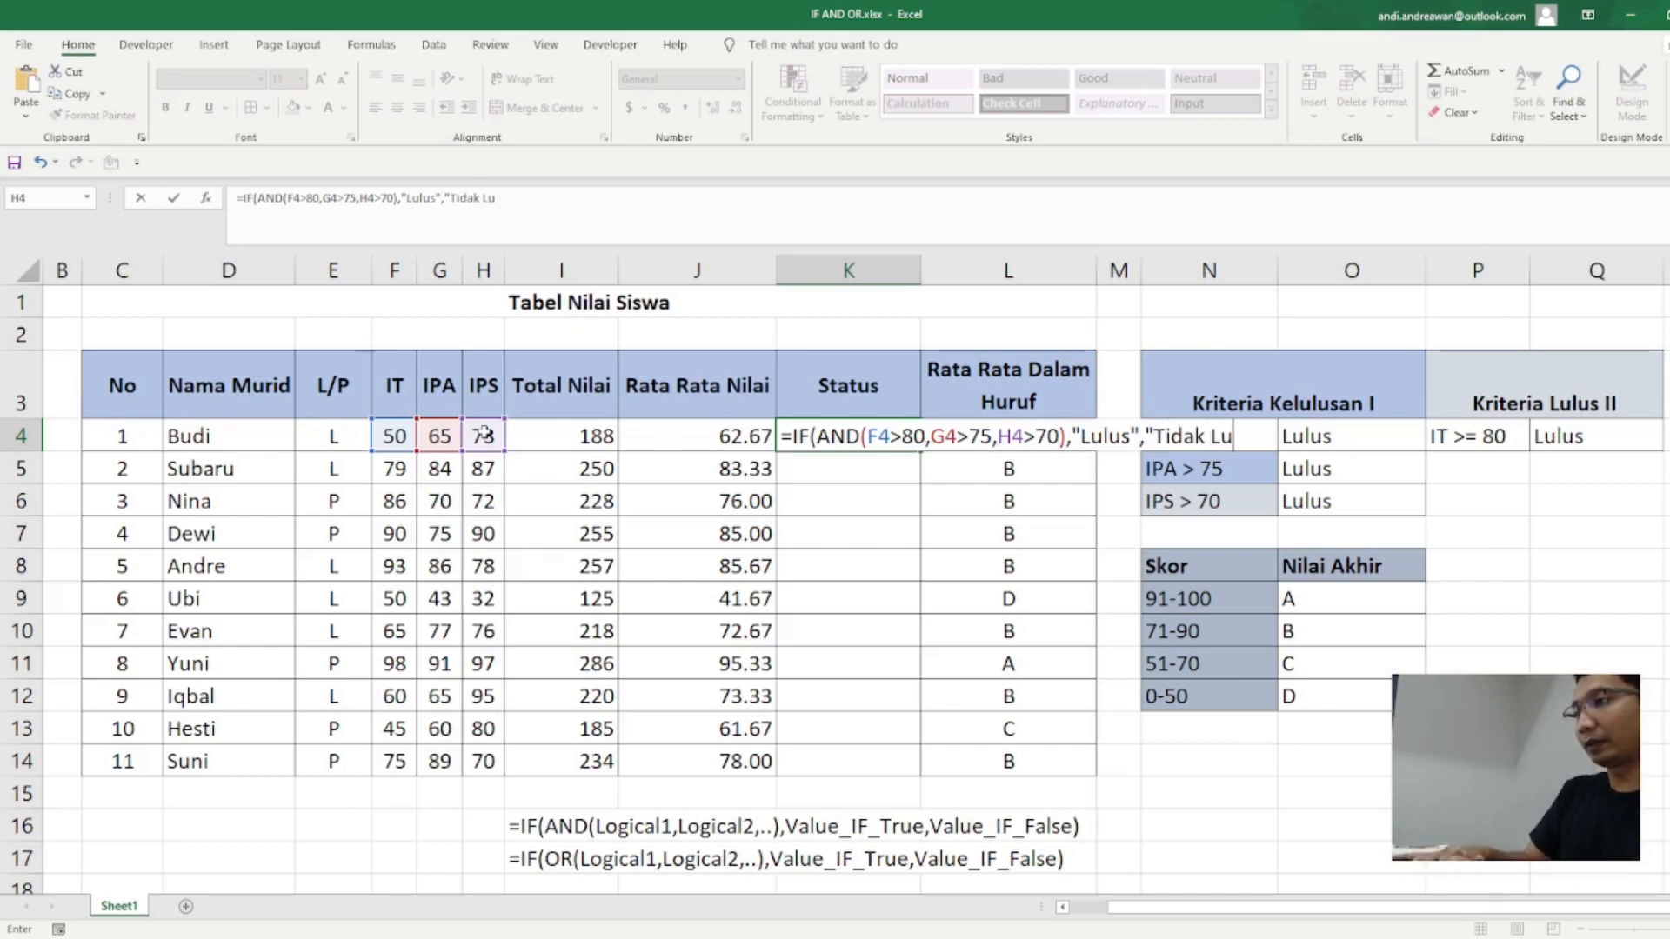
{"action": "type", "text": "lus\""}
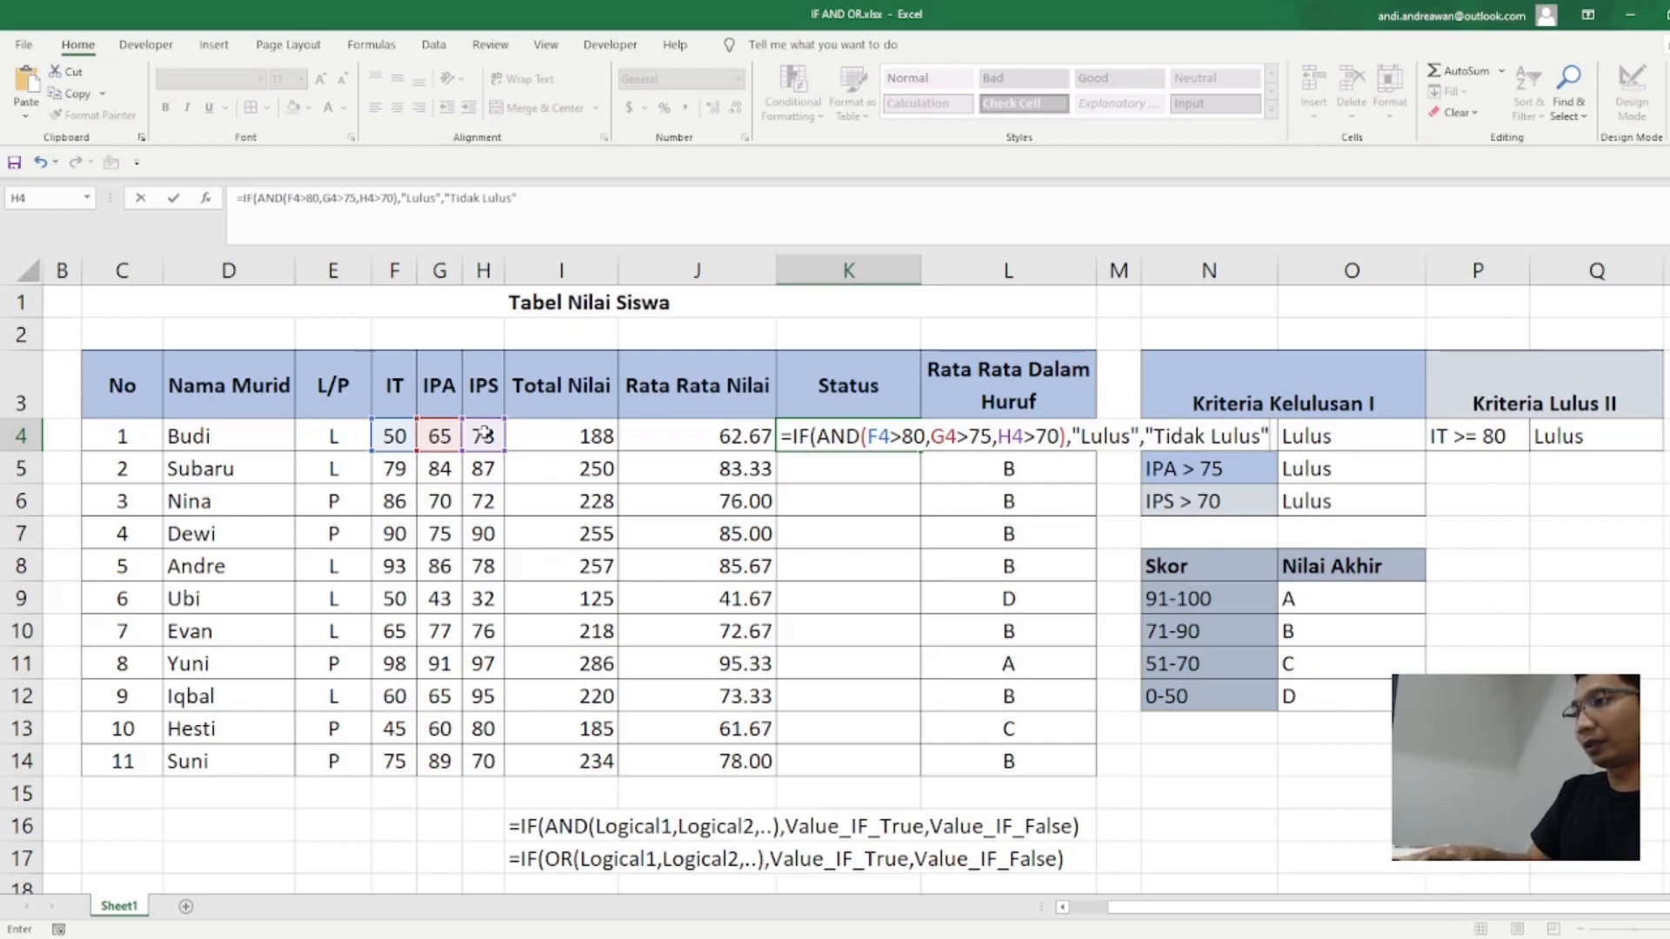
{"action": "type", "text": ")"}
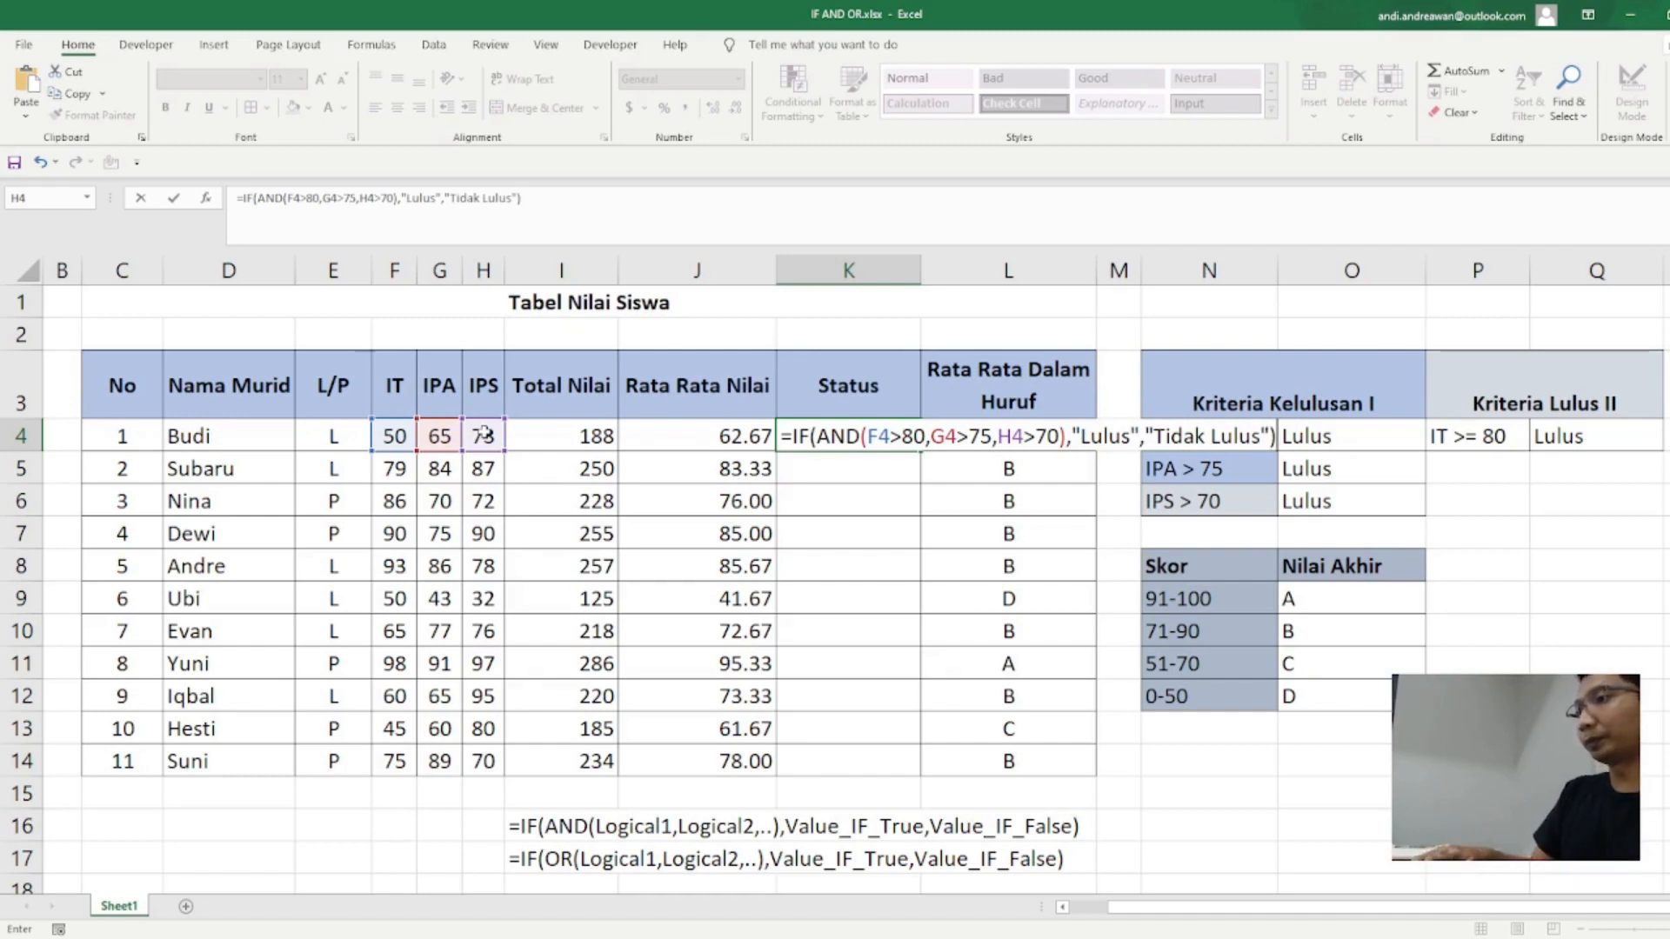
{"action": "key", "text": "Return"}
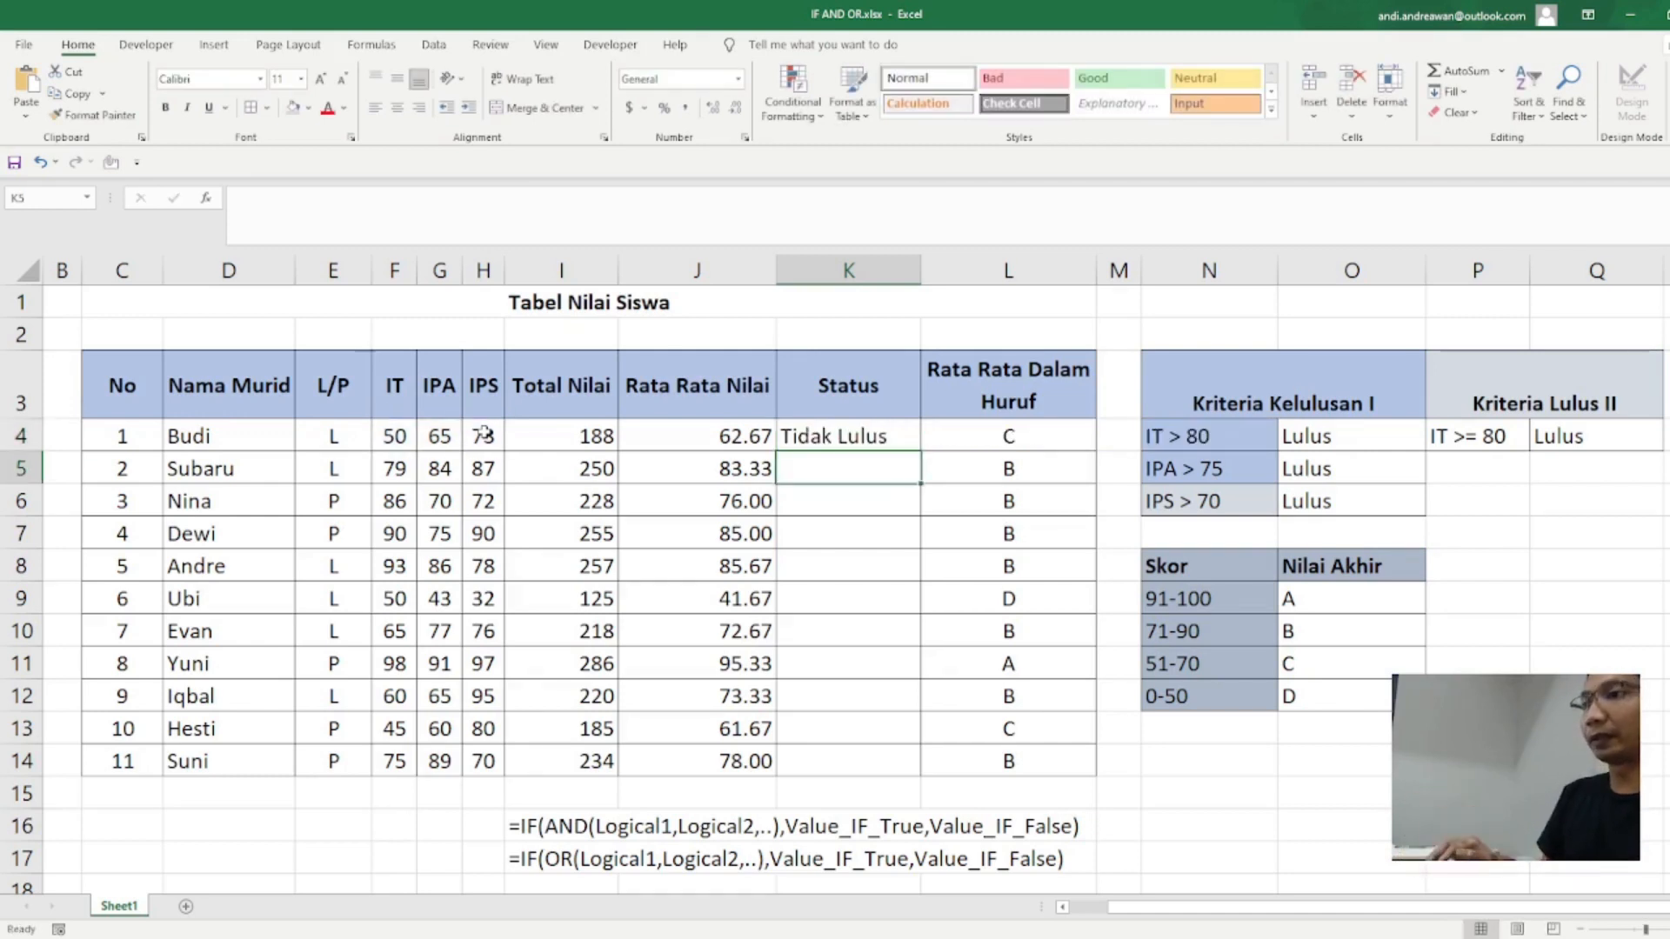
Step: Fill the K4 formula down the Status column to K14 and check the results in K7, K5 and K8
{"action": "key", "text": "Up"}
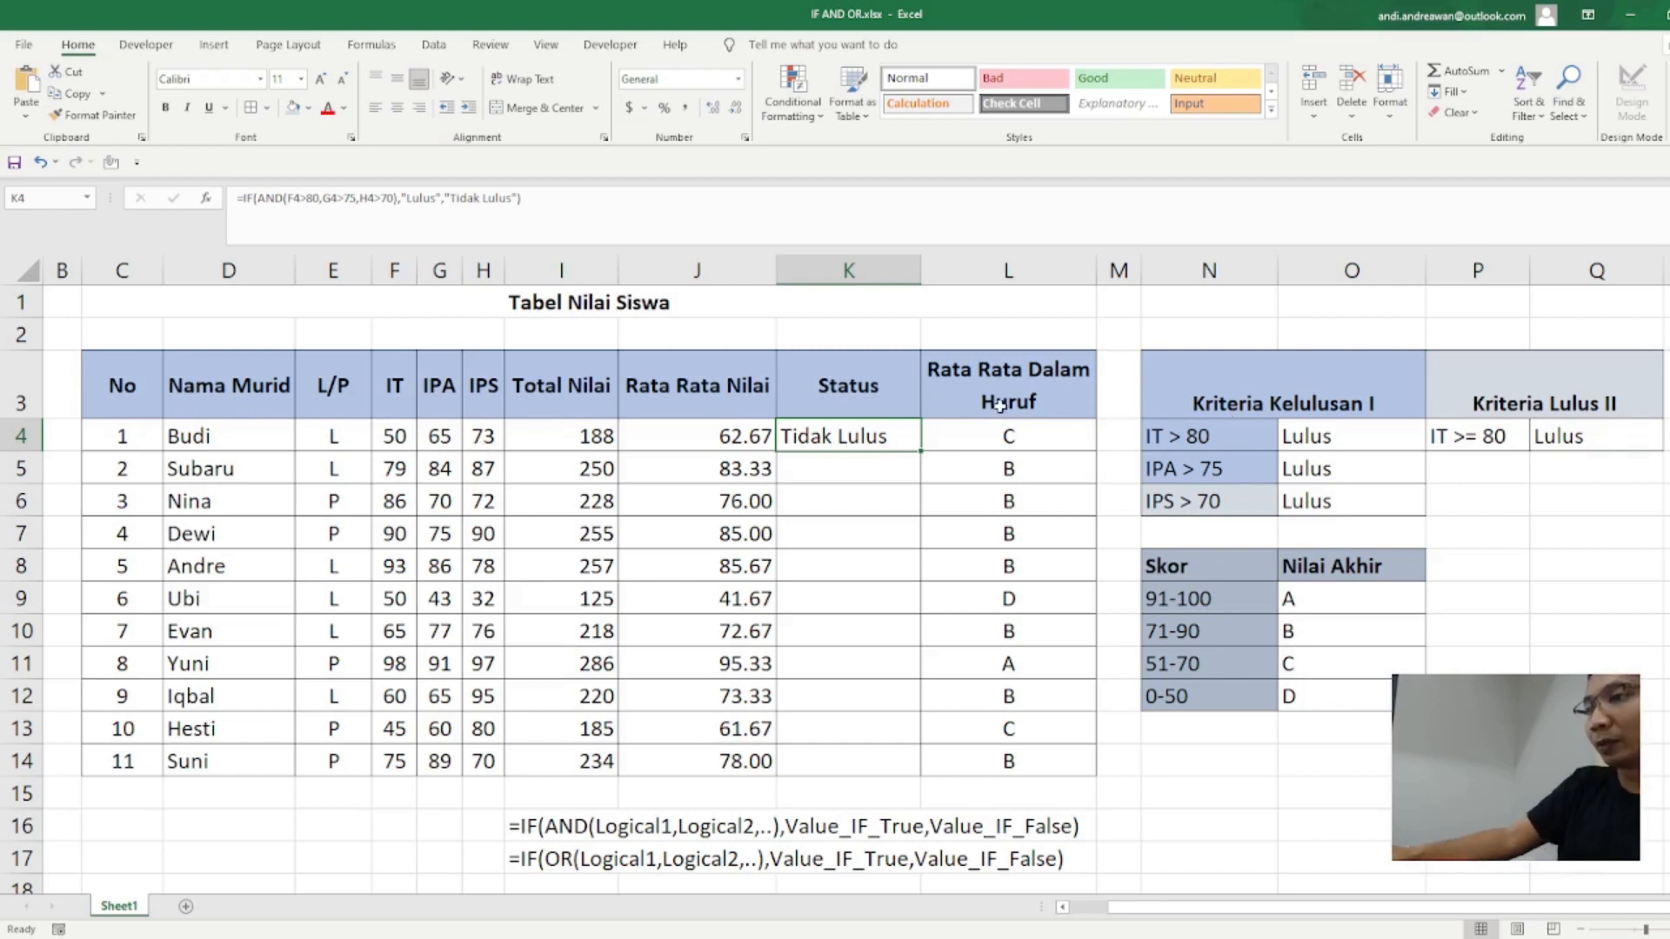
{"action": "double_click", "coordinate": [920, 451]}
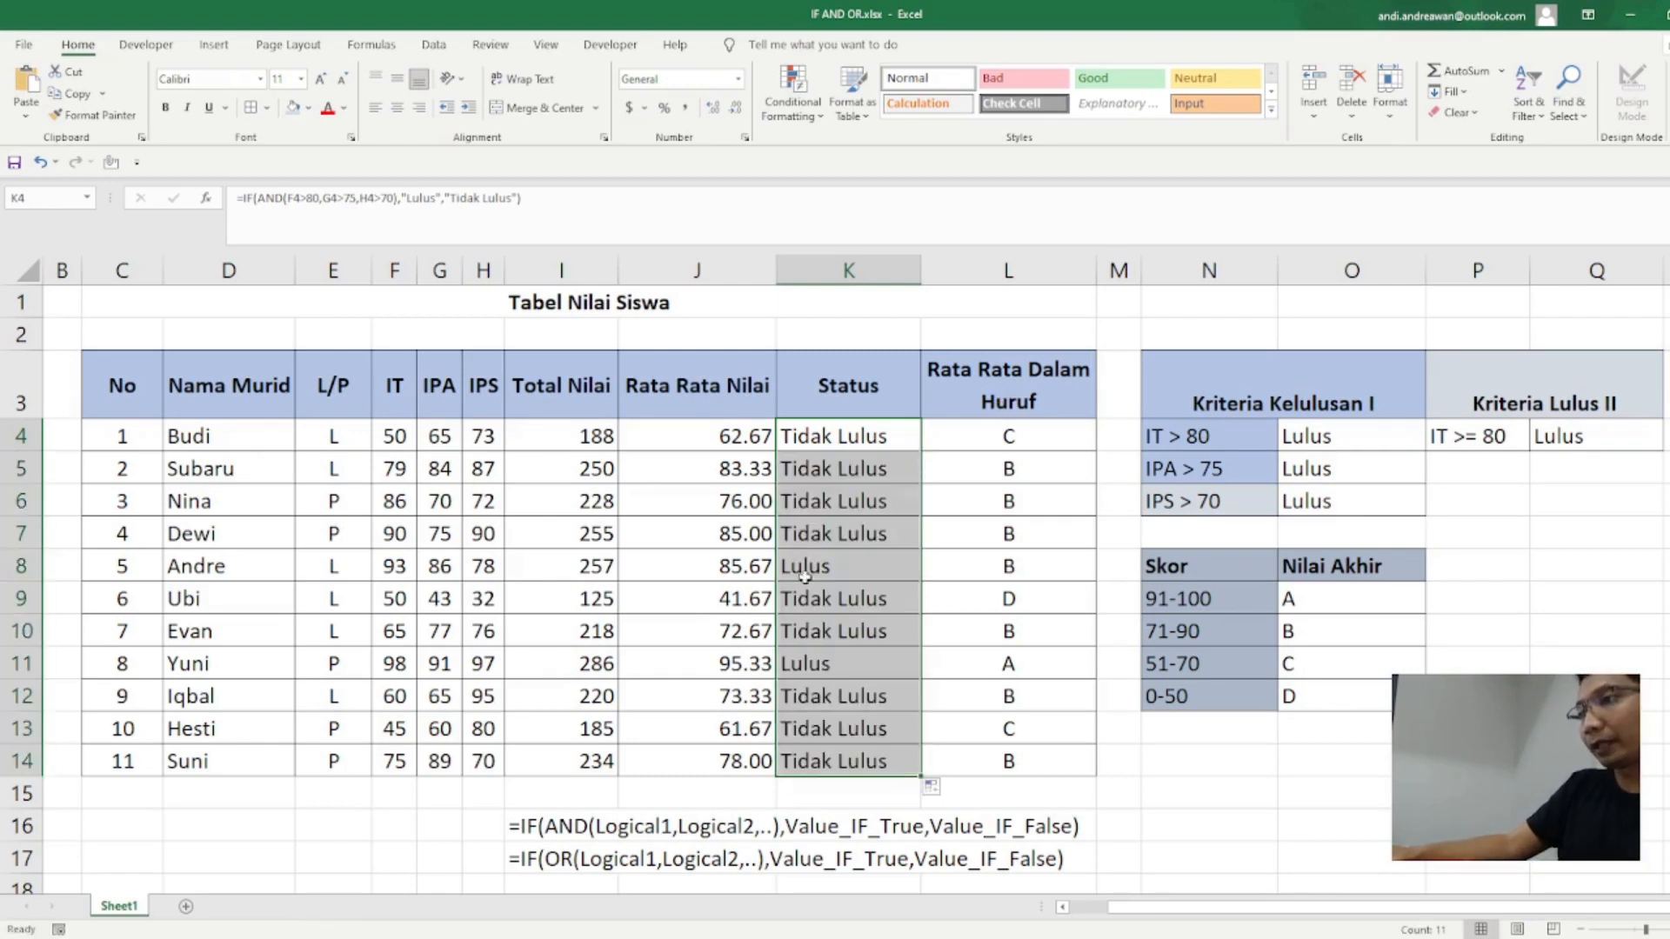
{"action": "left_click", "coordinate": [828, 536]}
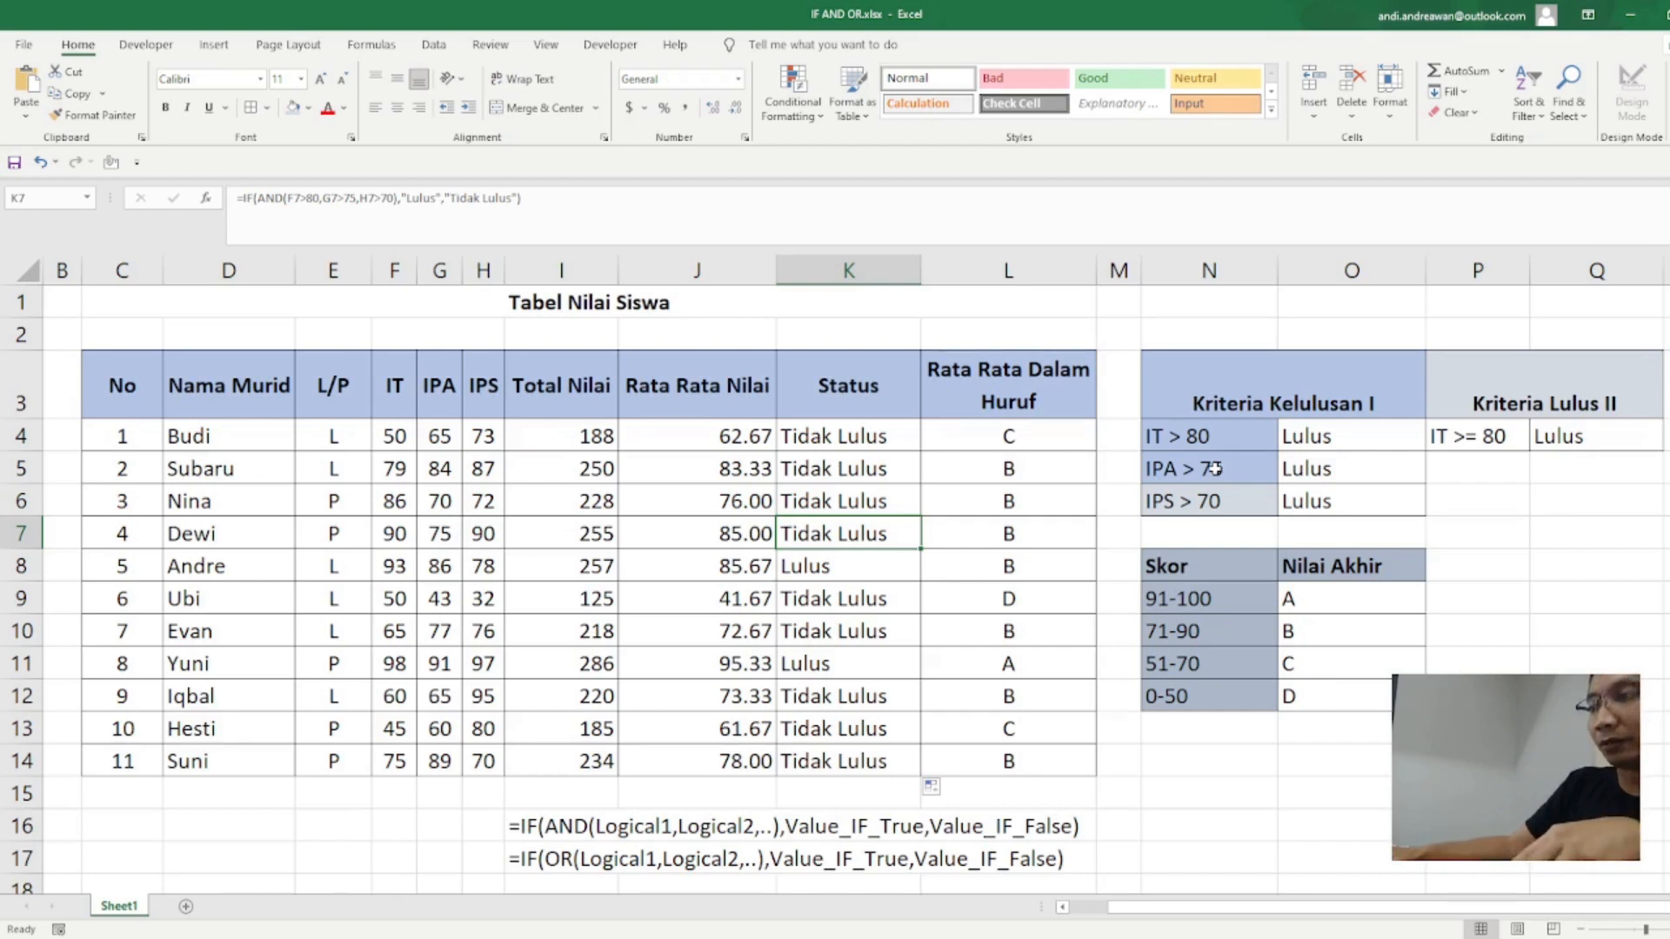
{"action": "left_click", "coordinate": [845, 461]}
{"action": "left_click", "coordinate": [829, 568]}
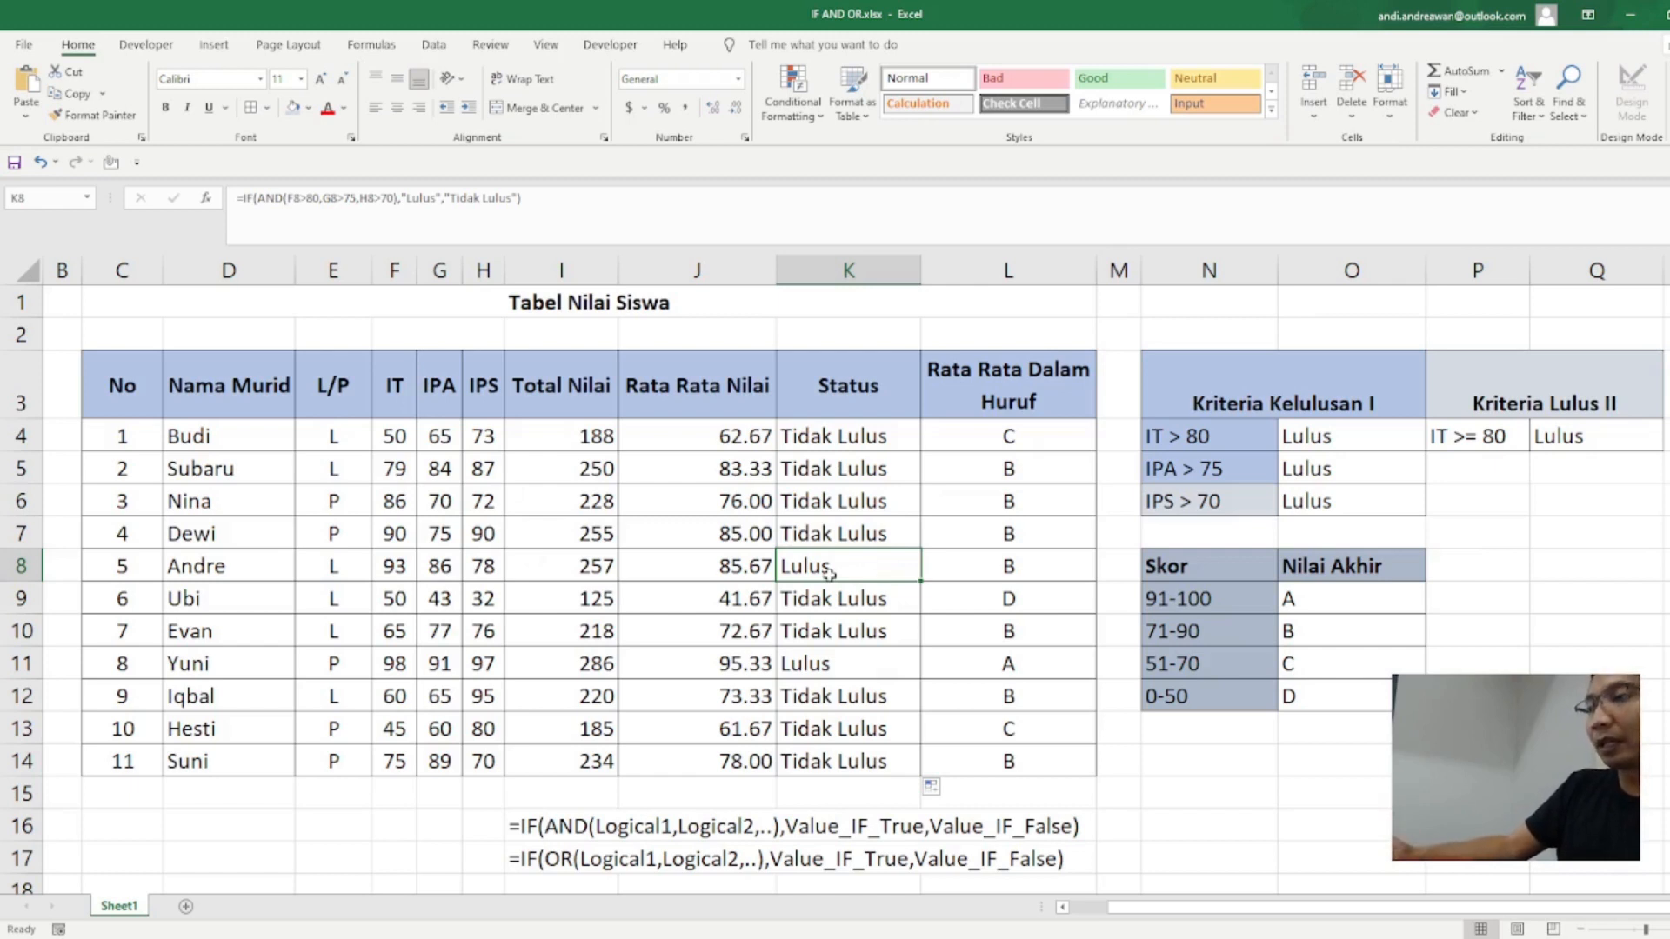
Step: Replace AND with OR in the K4 Status formula, keeping the same three score conditions
{"action": "left_click", "coordinate": [821, 443]}
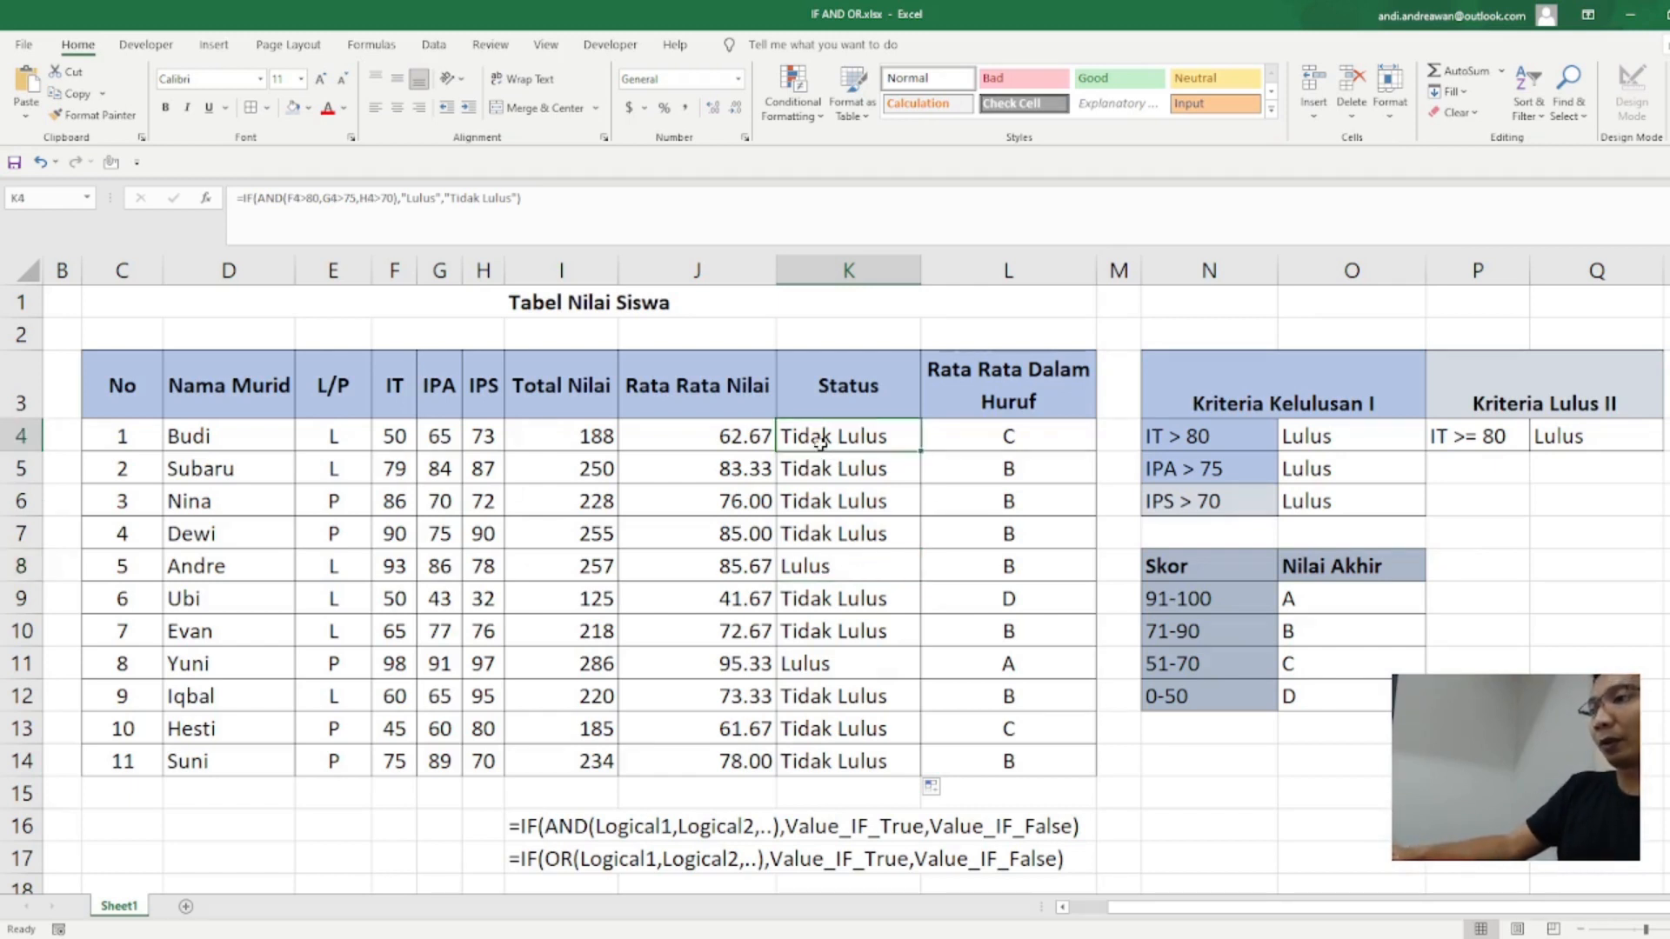
{"action": "left_click", "coordinate": [282, 193]}
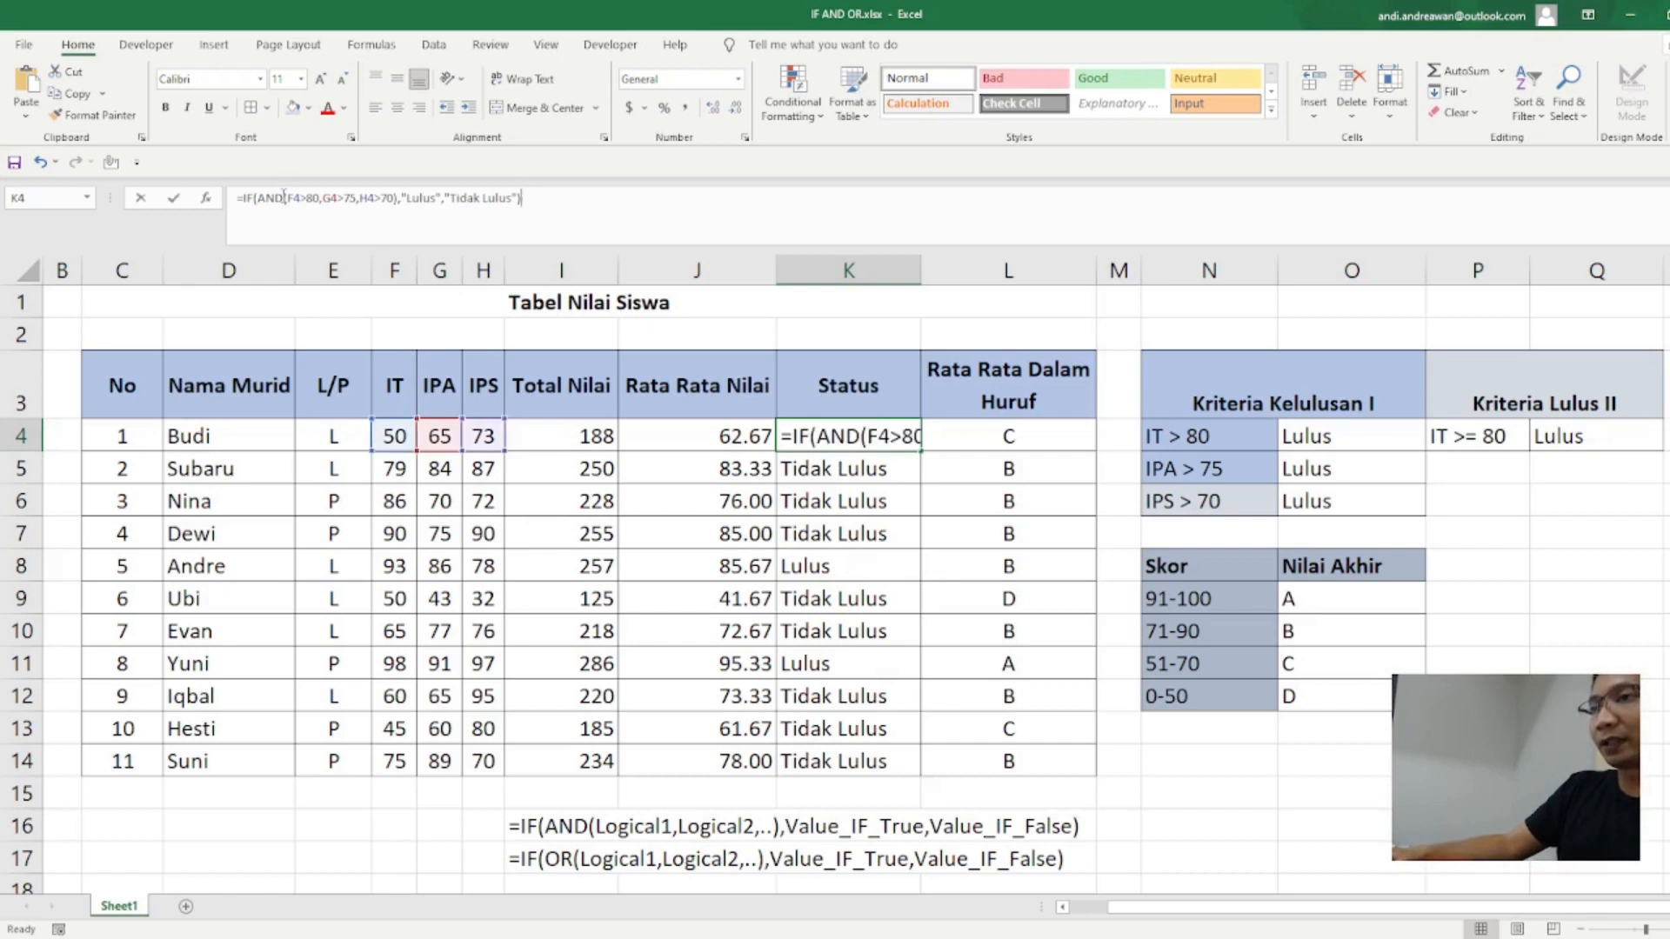
{"action": "key", "text": "BackSpace"}
{"action": "key", "text": "BackSpace"}
{"action": "key", "text": "BackSpace"}
{"action": "type", "text": "OR"}
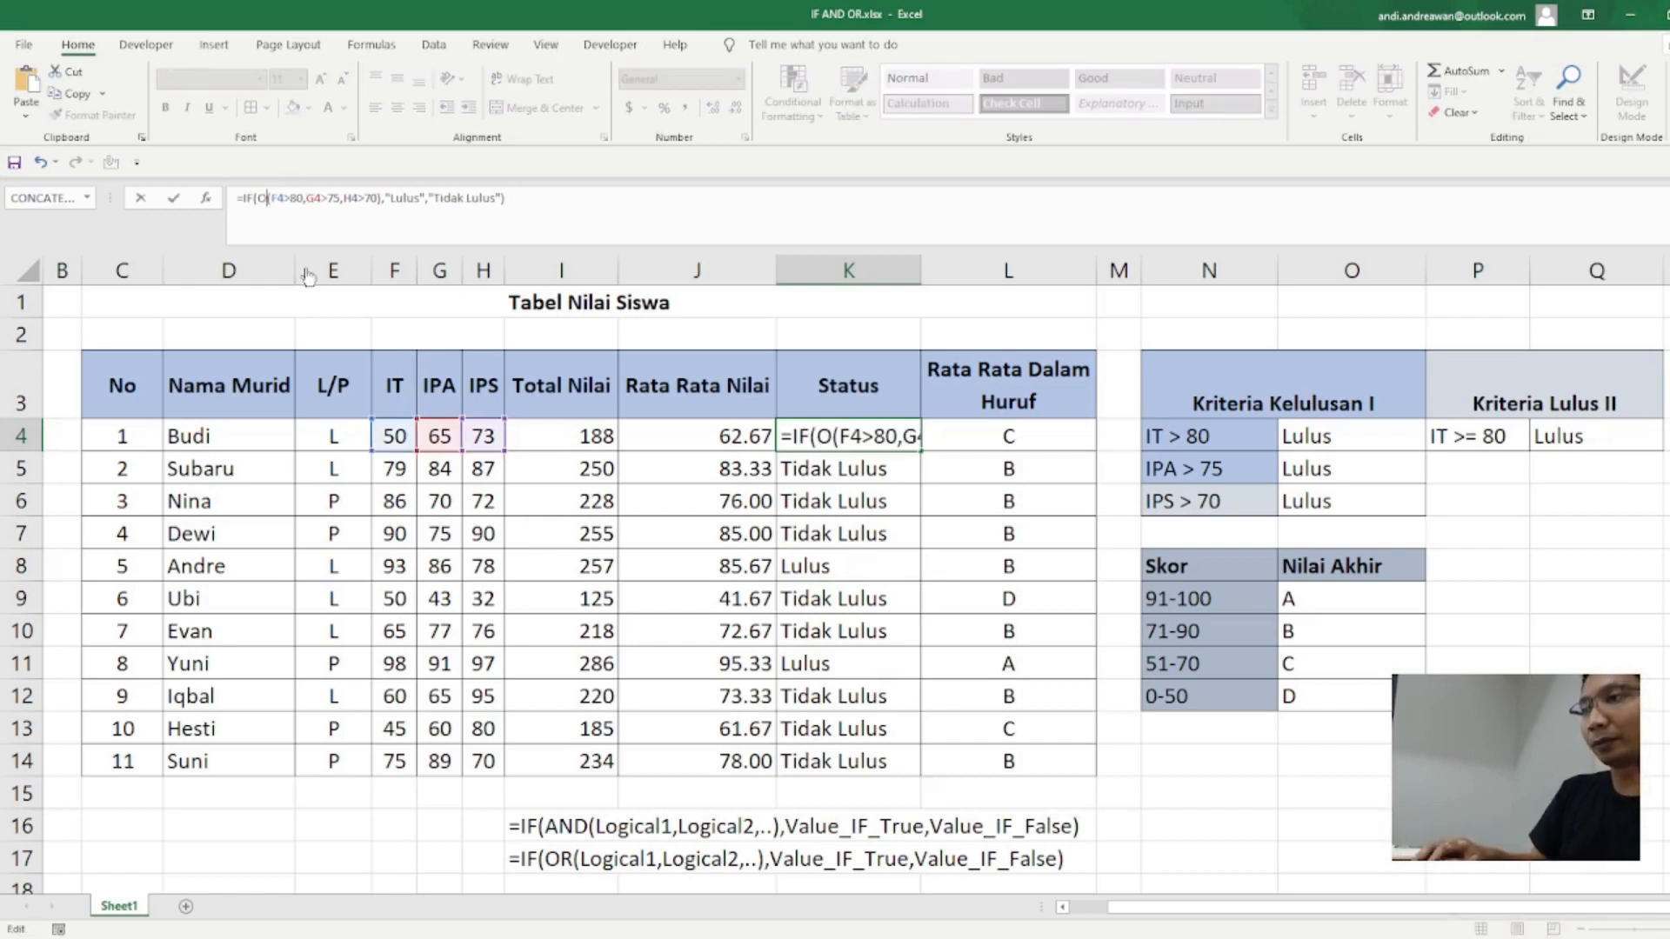
{"action": "key", "text": "Return"}
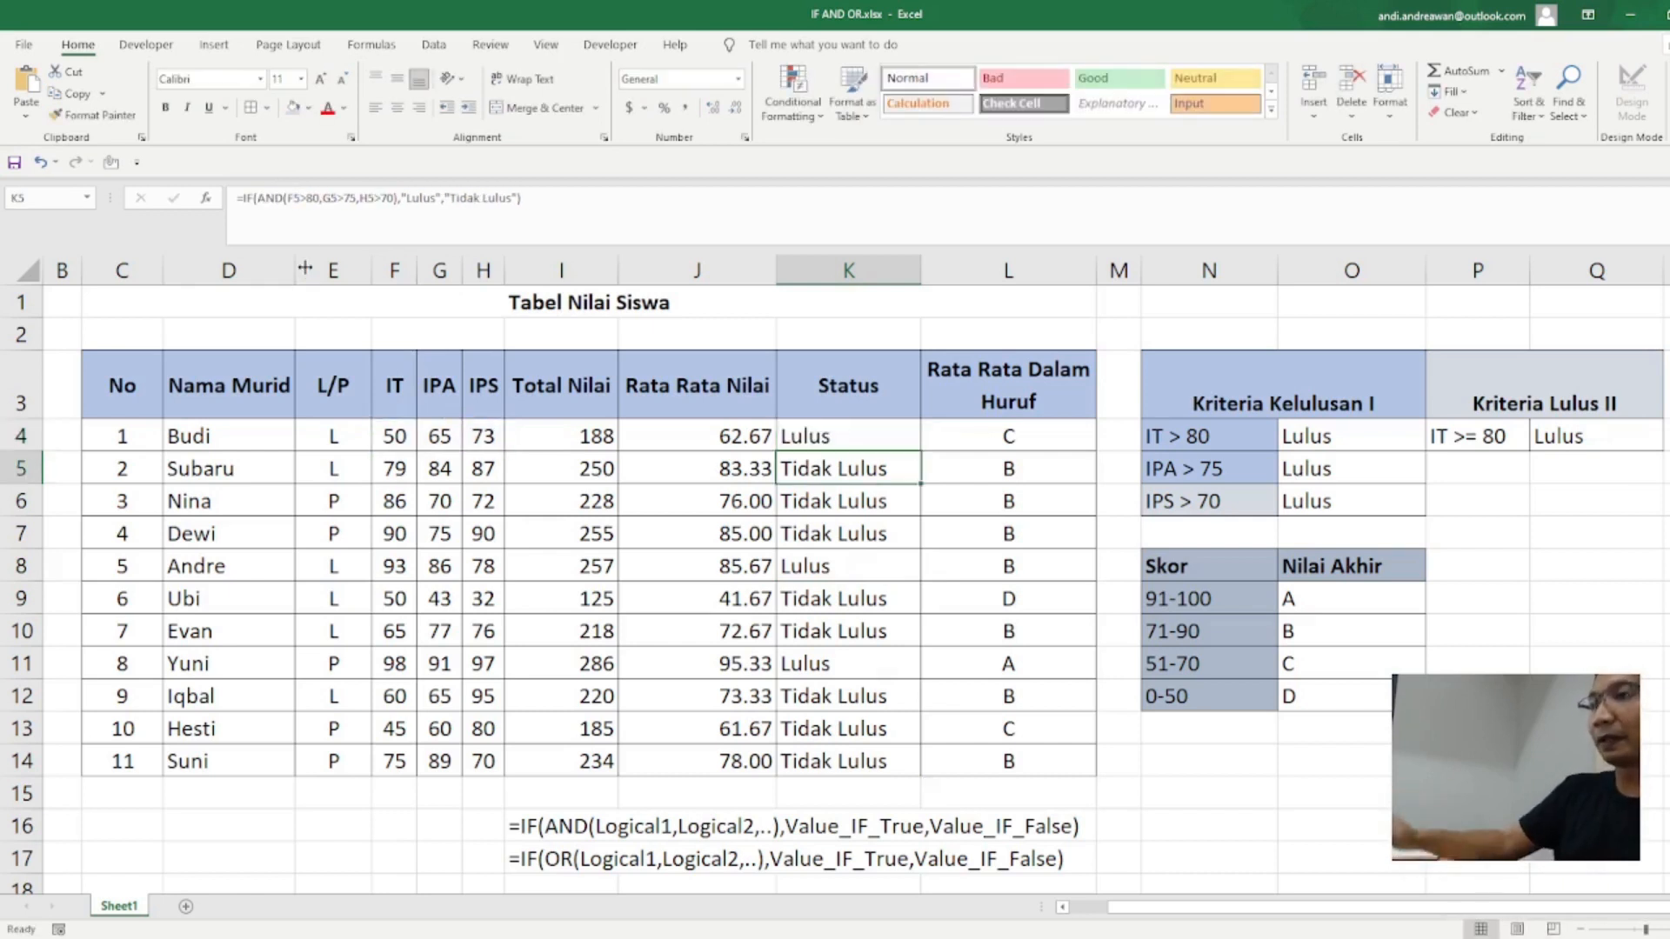
Step: Fill the K4 OR formula down the Status column to K14 and check the results in K9 and K5
{"action": "left_click", "coordinate": [847, 439]}
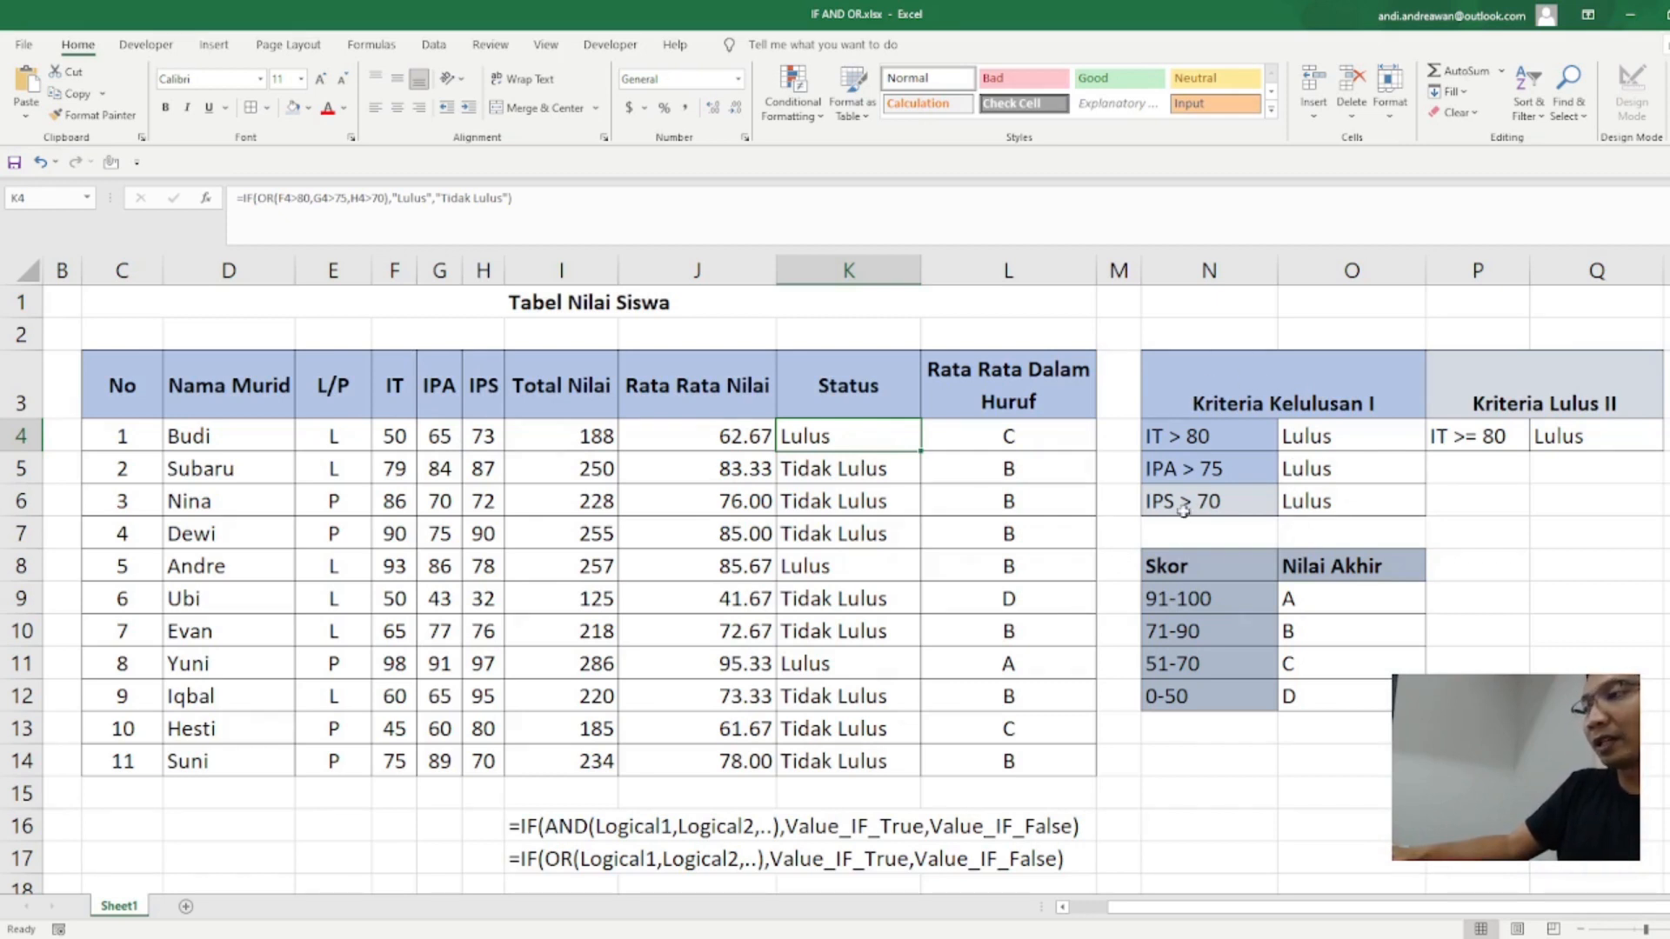
{"action": "left_click", "coordinate": [491, 437]}
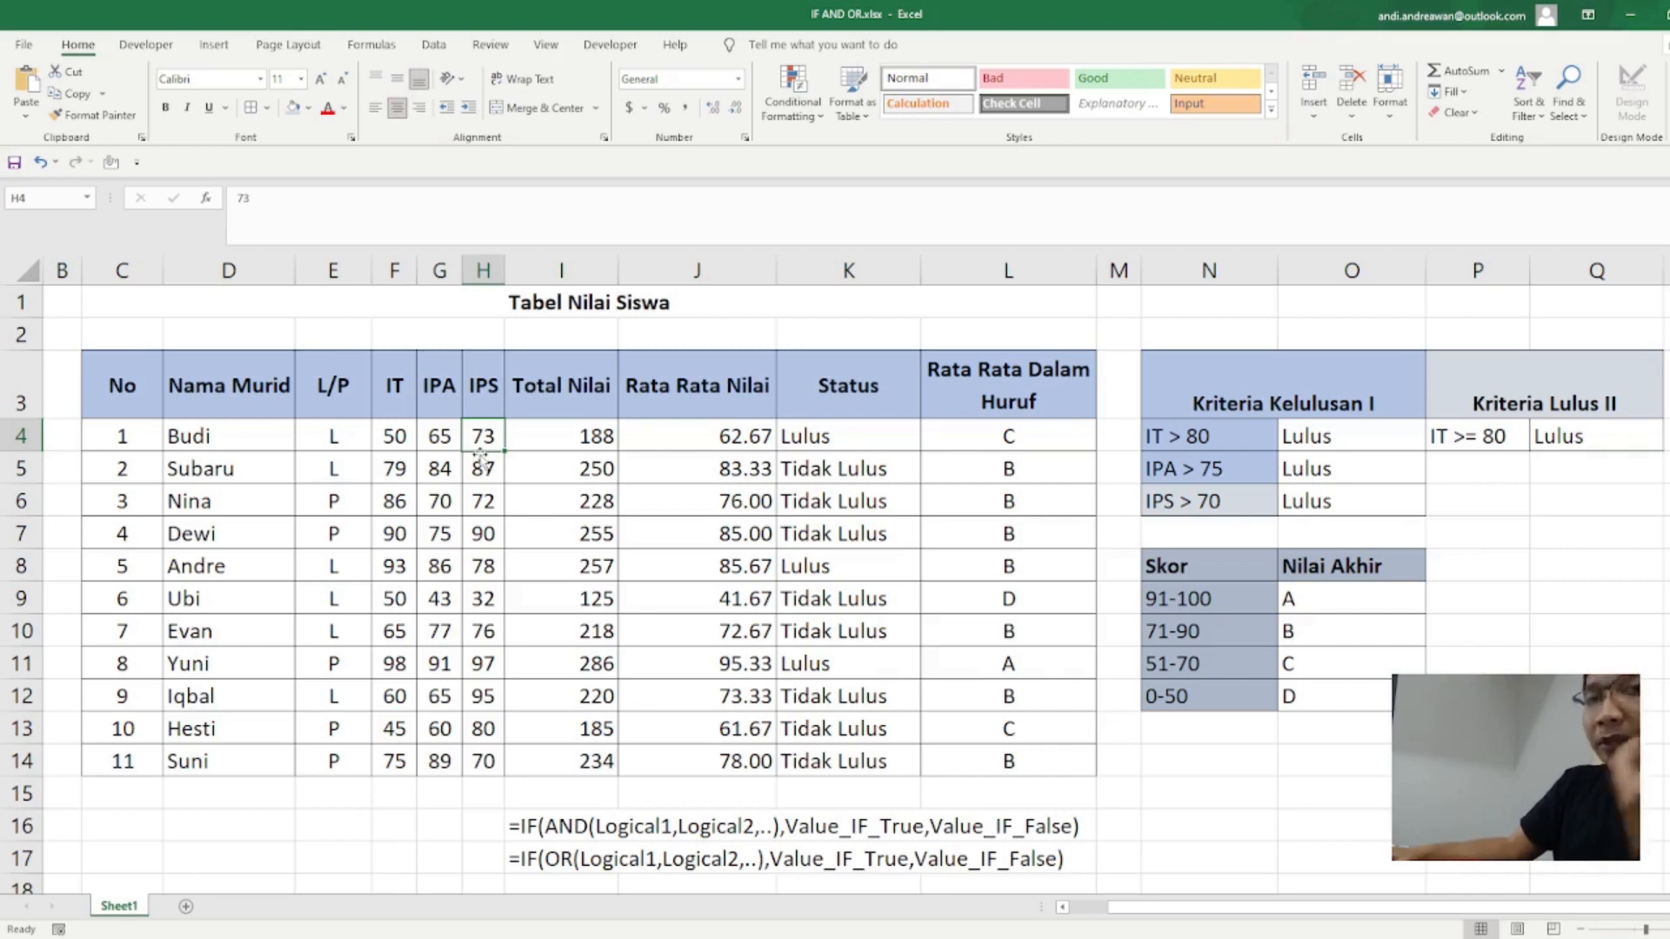
{"action": "left_click", "coordinate": [913, 432]}
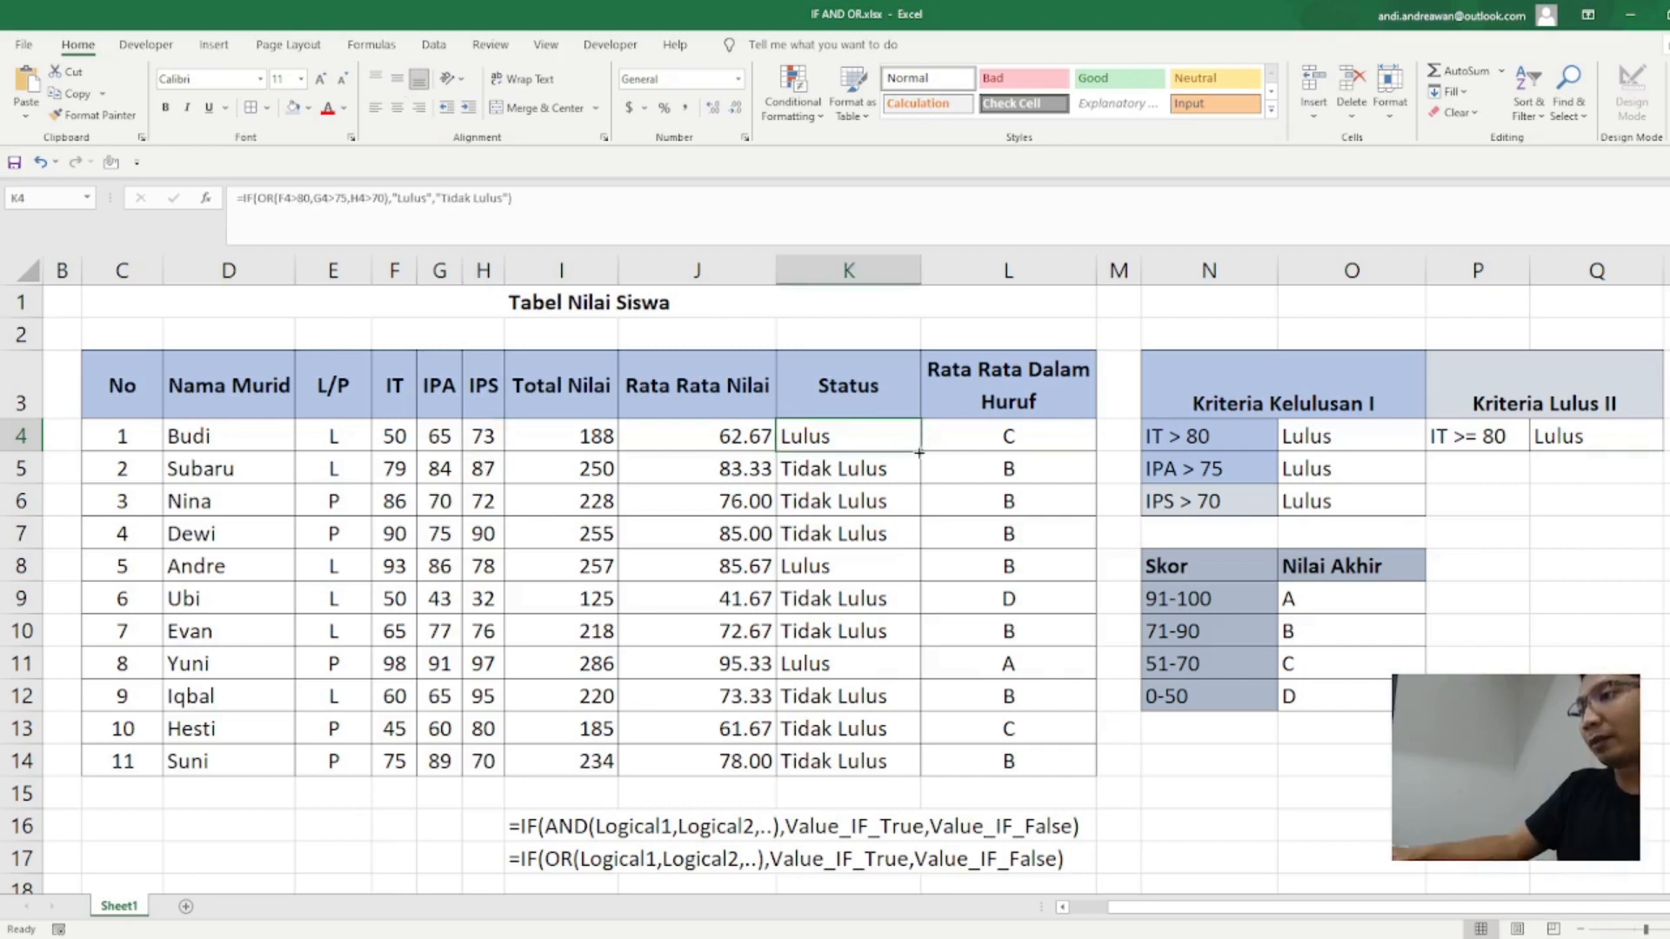
{"action": "double_click", "coordinate": [919, 453]}
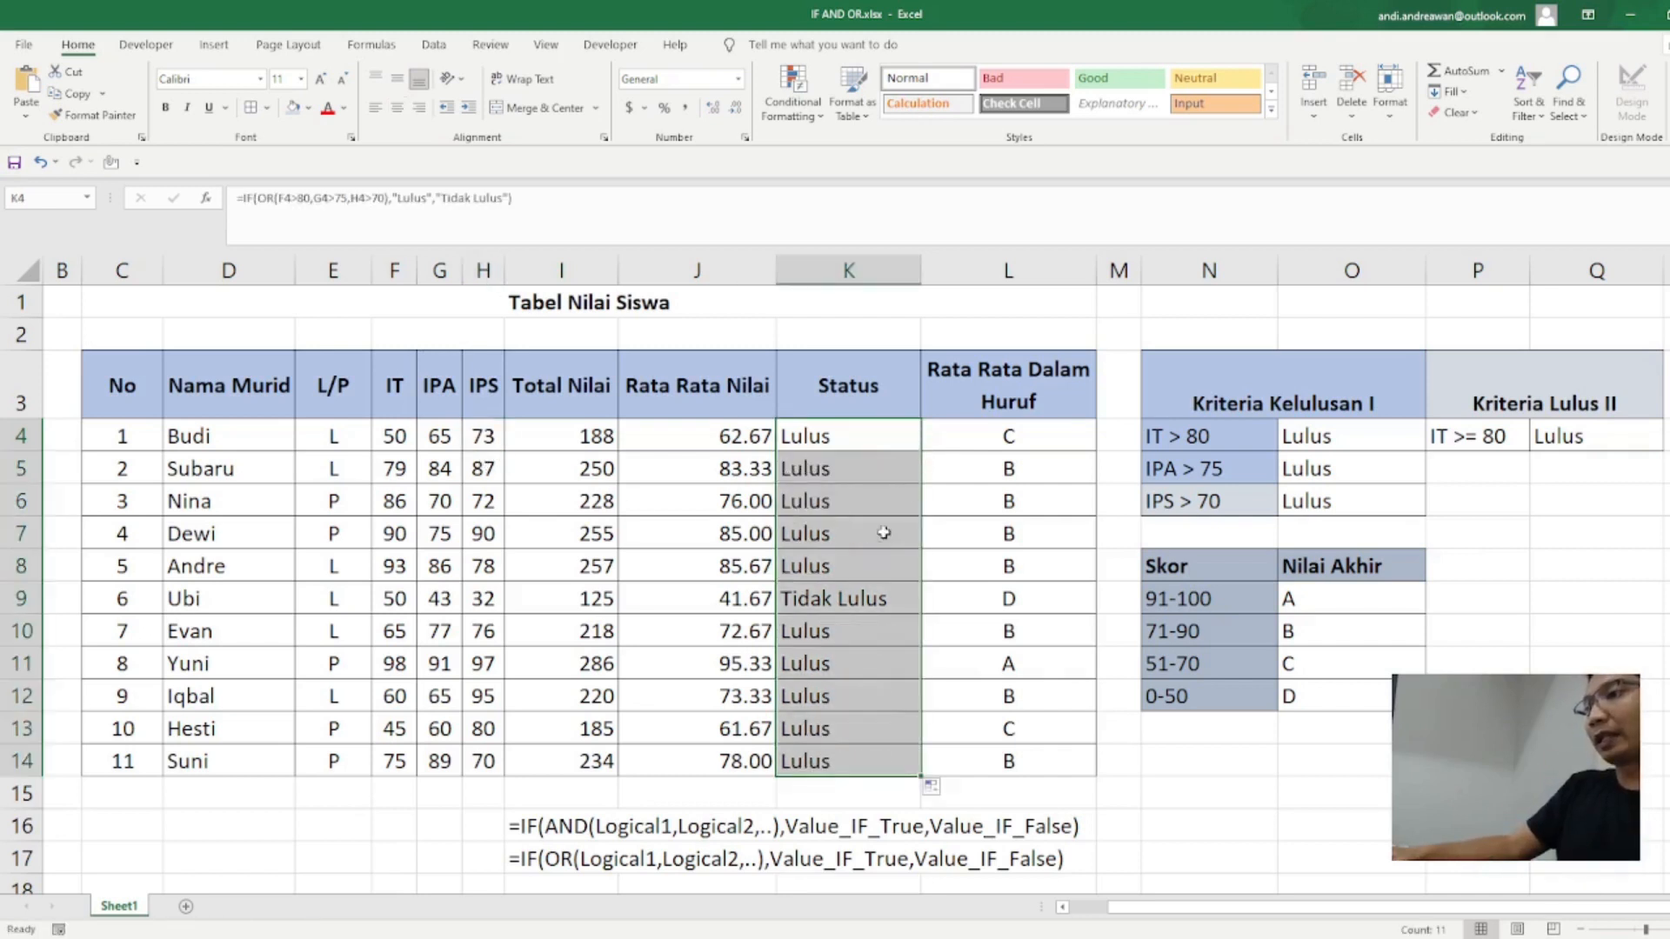
{"action": "left_click", "coordinate": [866, 600]}
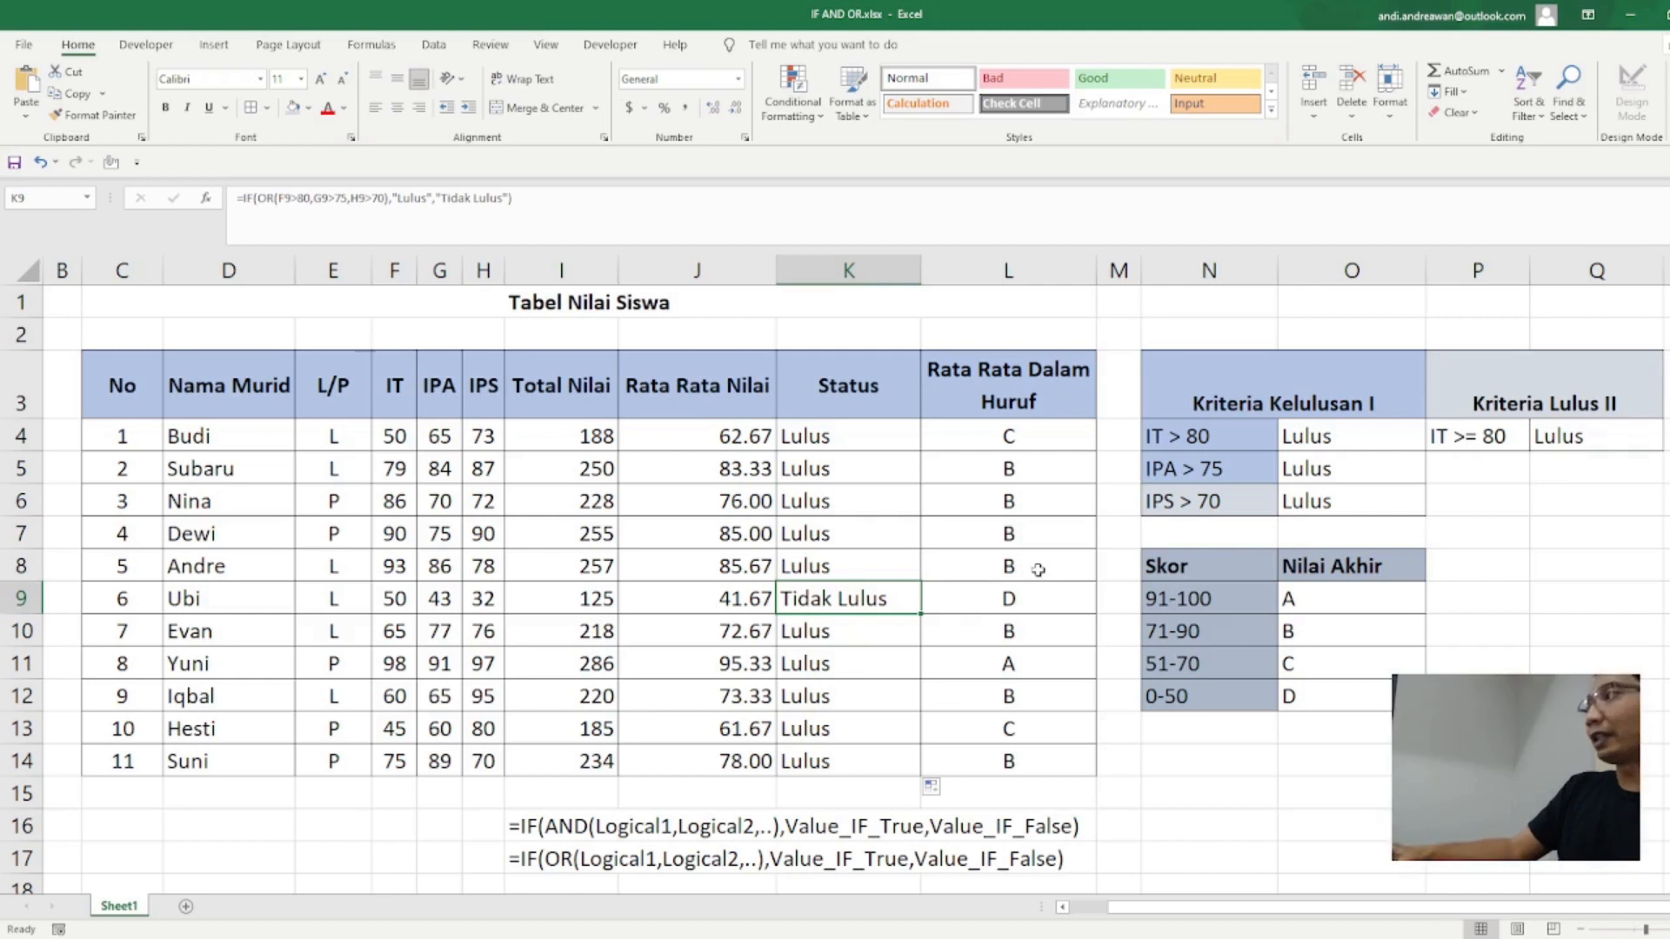
{"action": "left_click", "coordinate": [798, 470]}
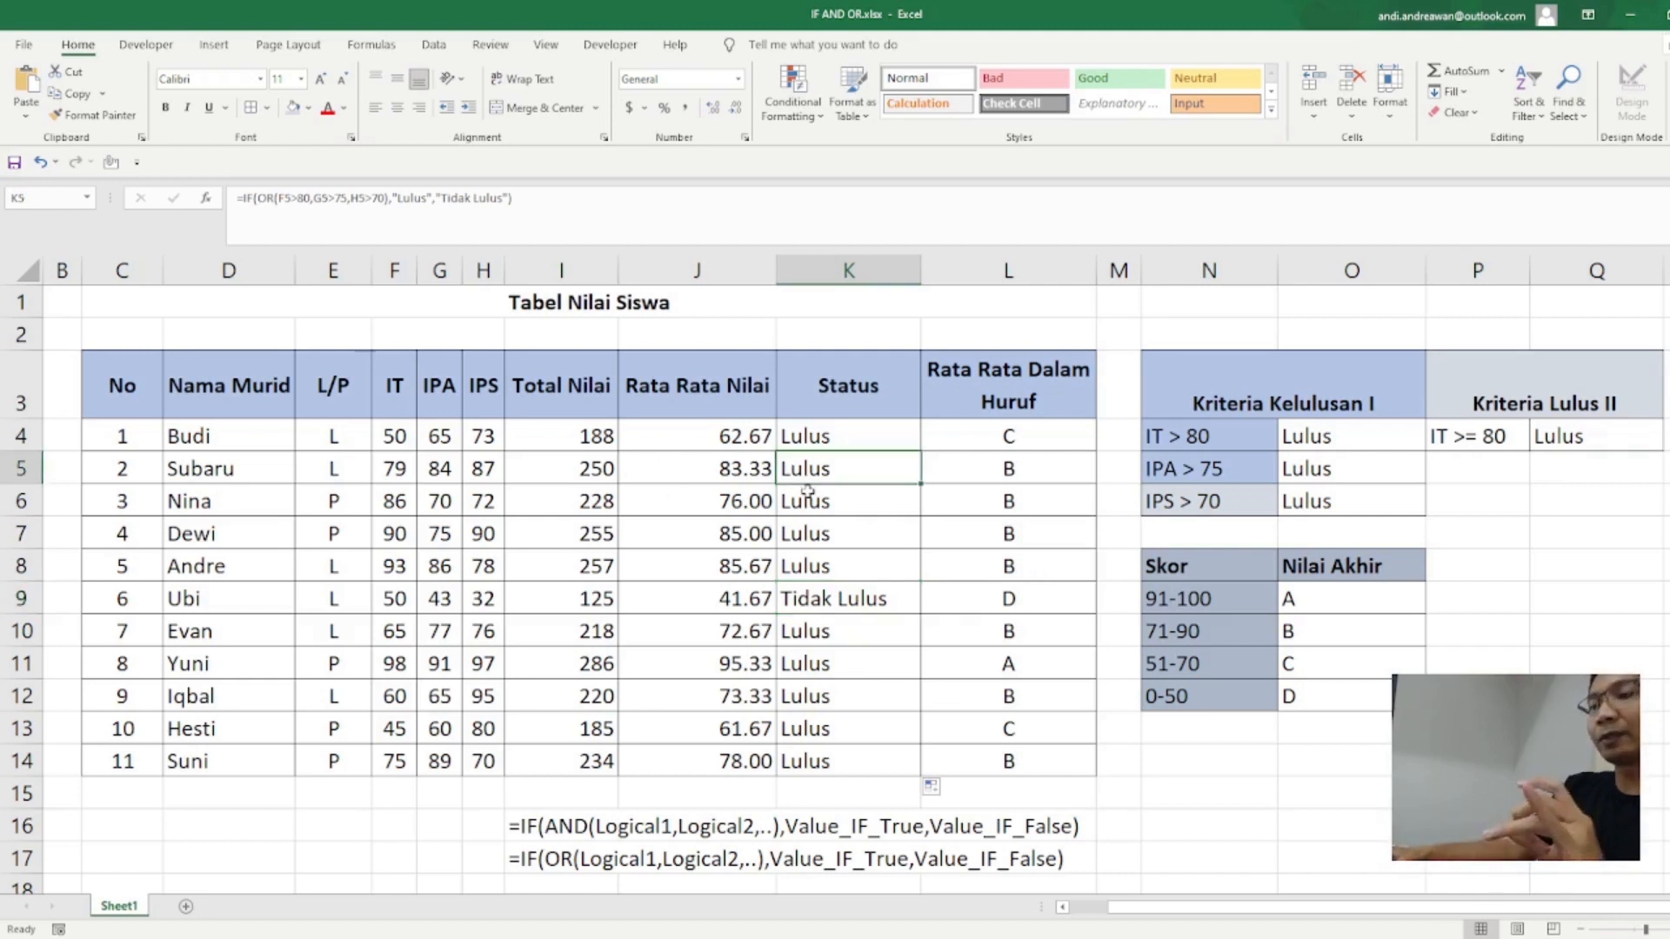
{"action": "left_click", "coordinate": [842, 598]}
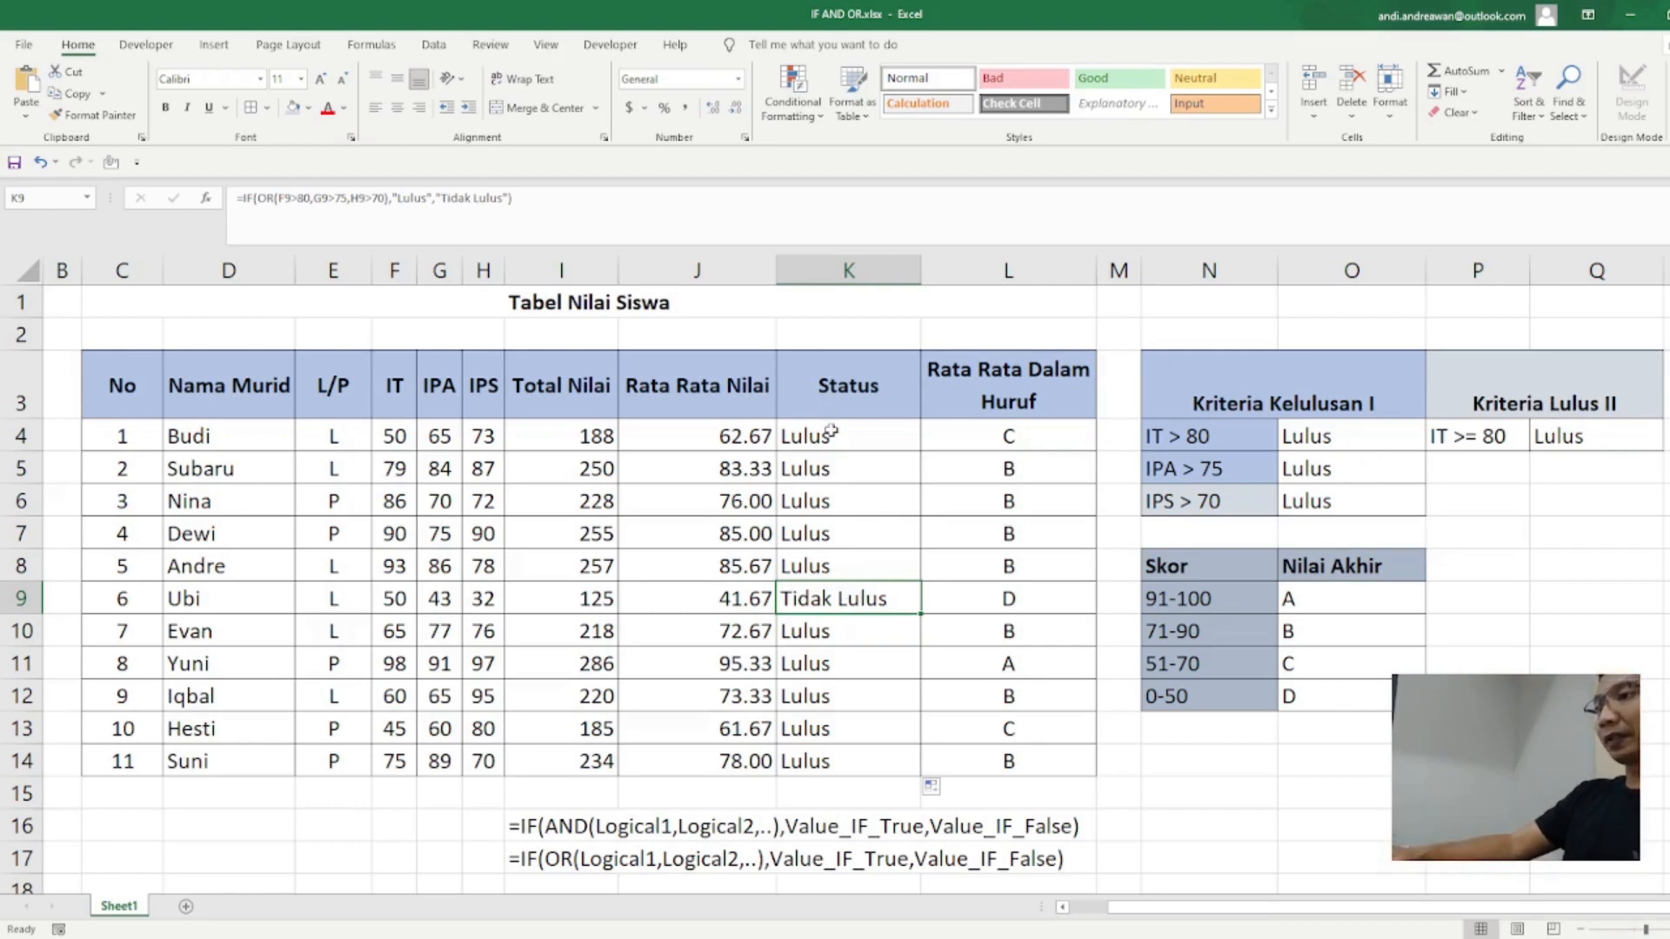
Step: Clear the Status results in K4:K14 and return to the first student's Status cell
{"action": "left_click_drag", "start_coordinate": [830, 436], "coordinate": [853, 761]}
{"action": "key", "text": "Delete"}
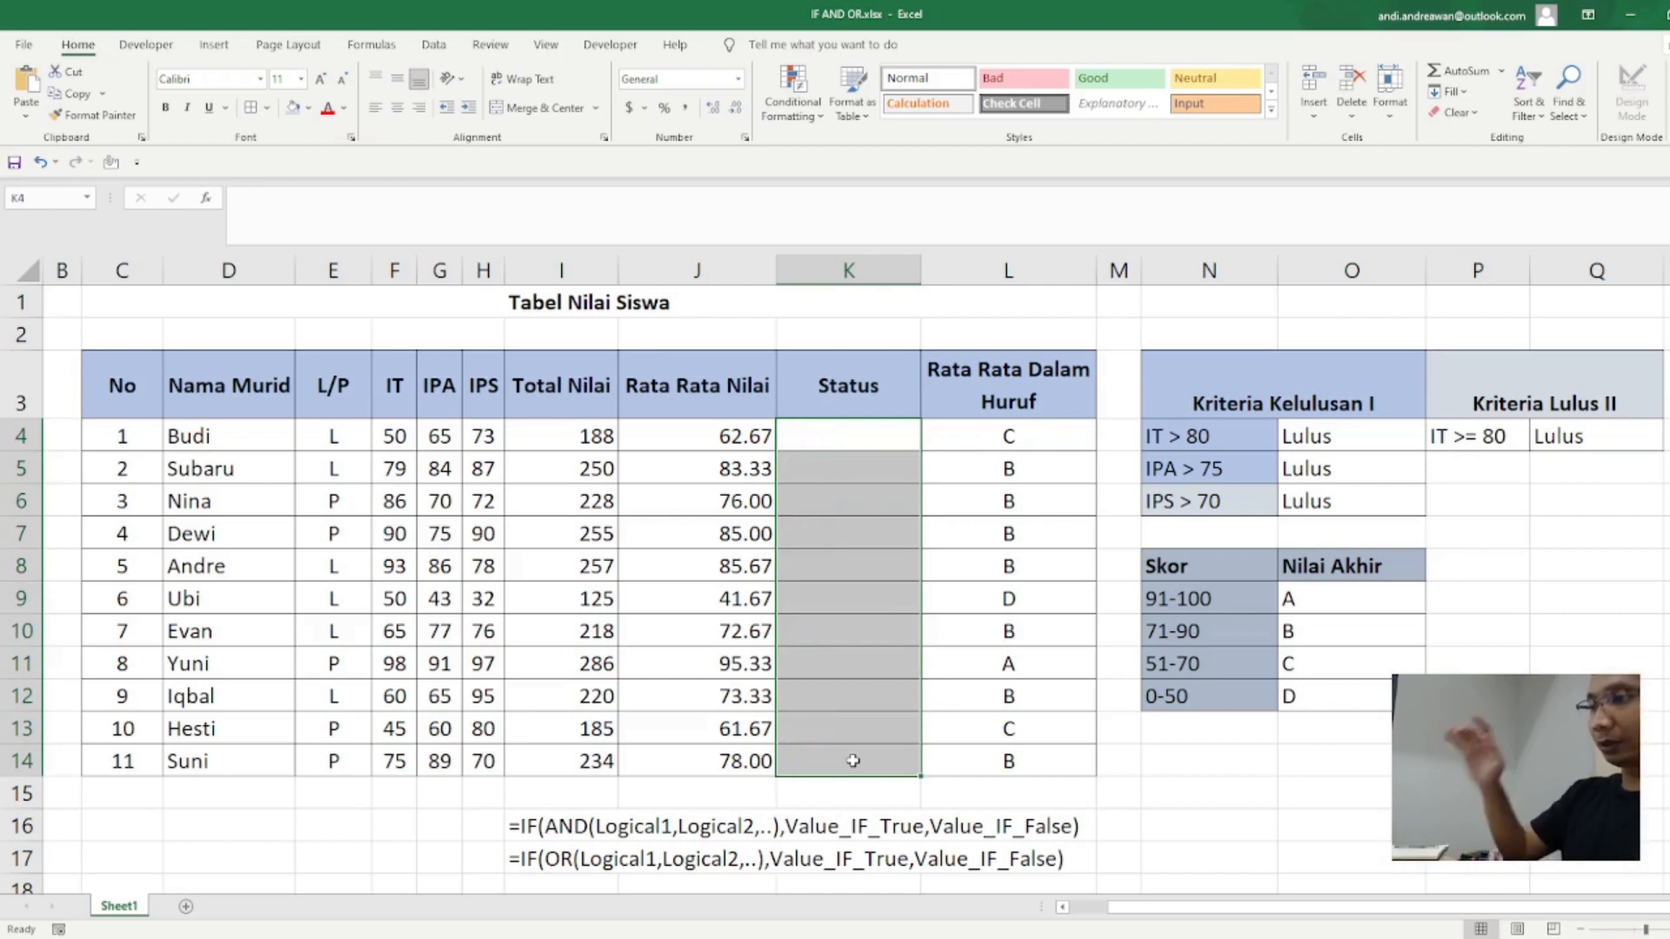
{"action": "left_click", "coordinate": [857, 468]}
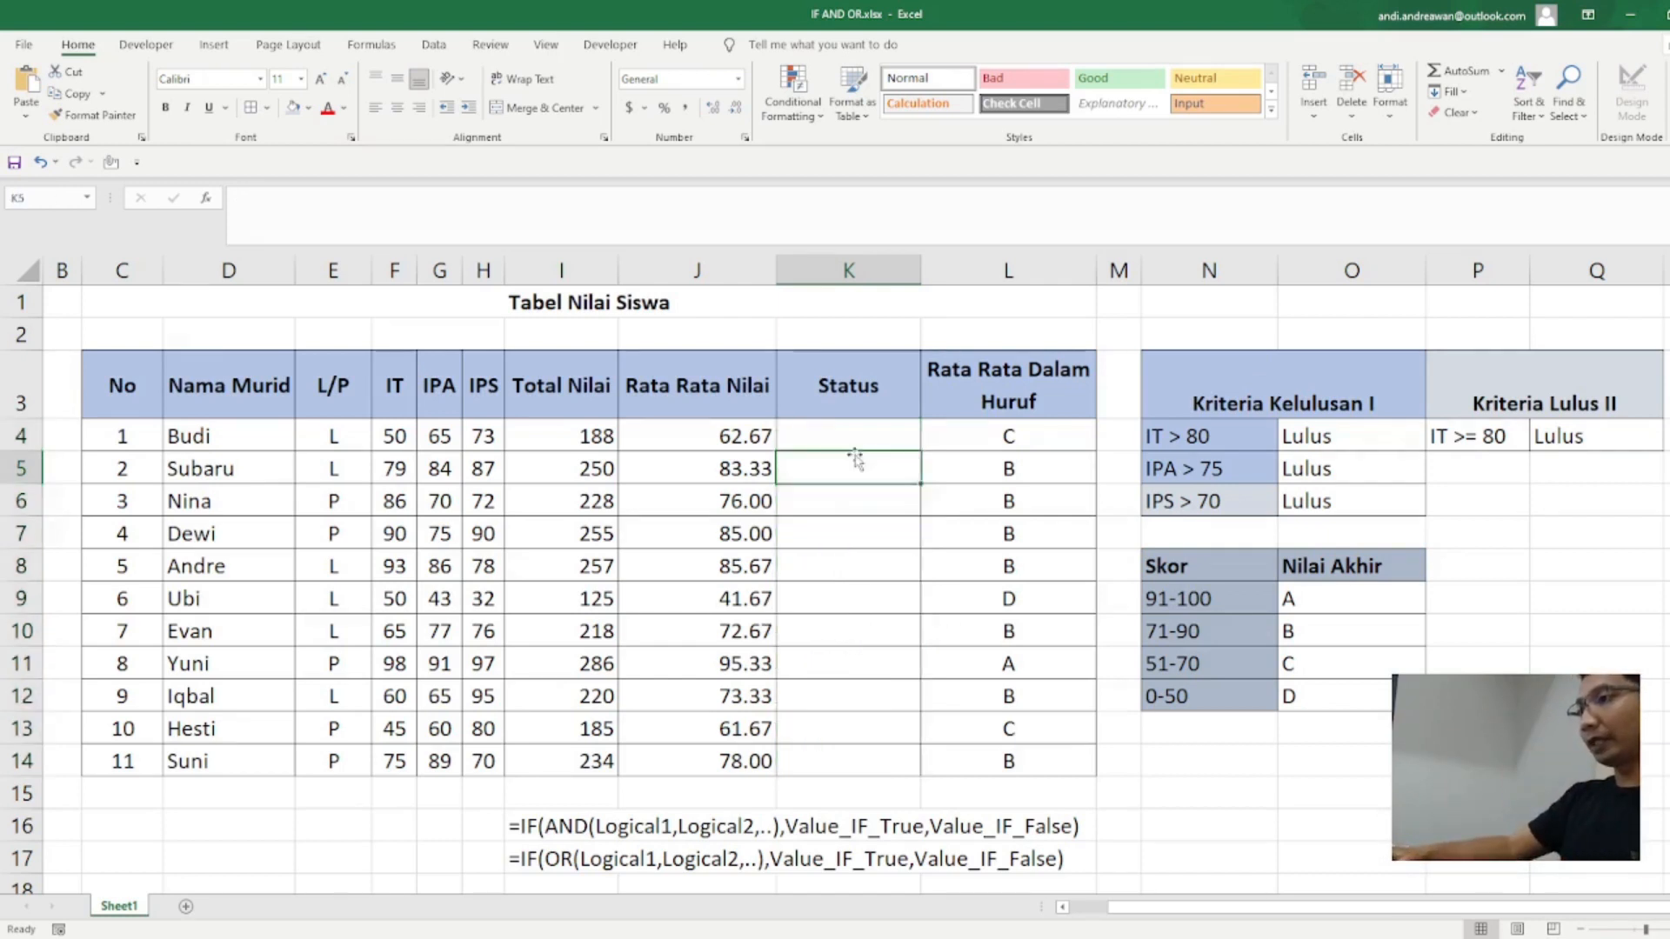
{"action": "left_click", "coordinate": [861, 439]}
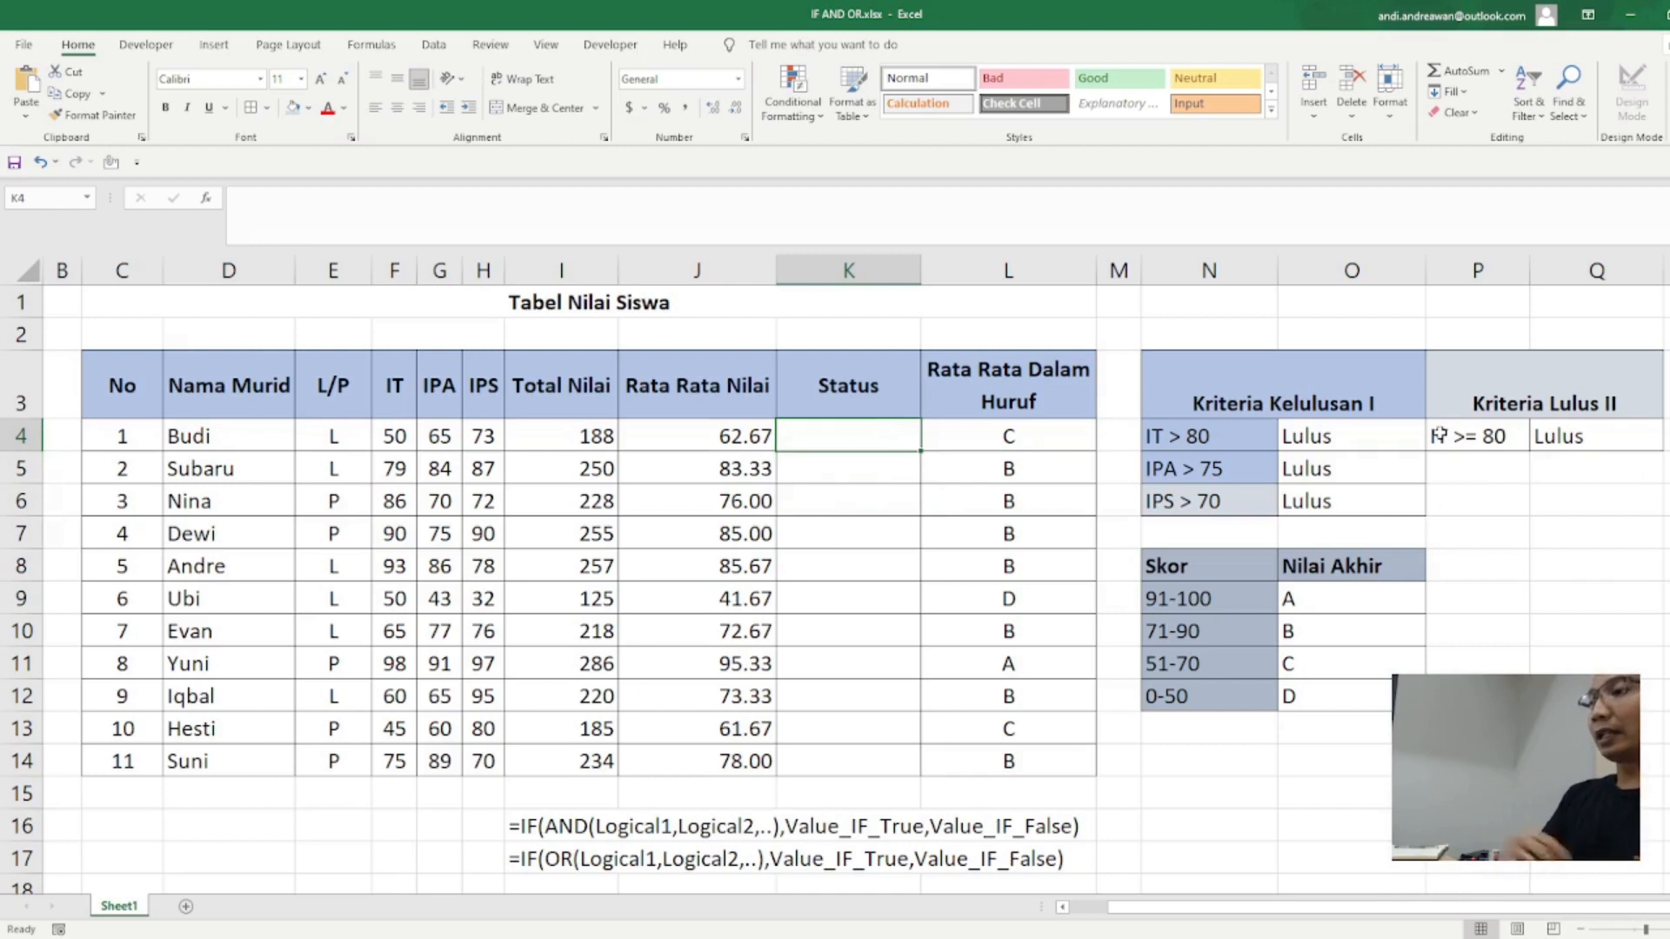
Step: Enter the criterion "IPA >75" in P5 under Kriteria Lulus II
{"action": "left_click", "coordinate": [1465, 467]}
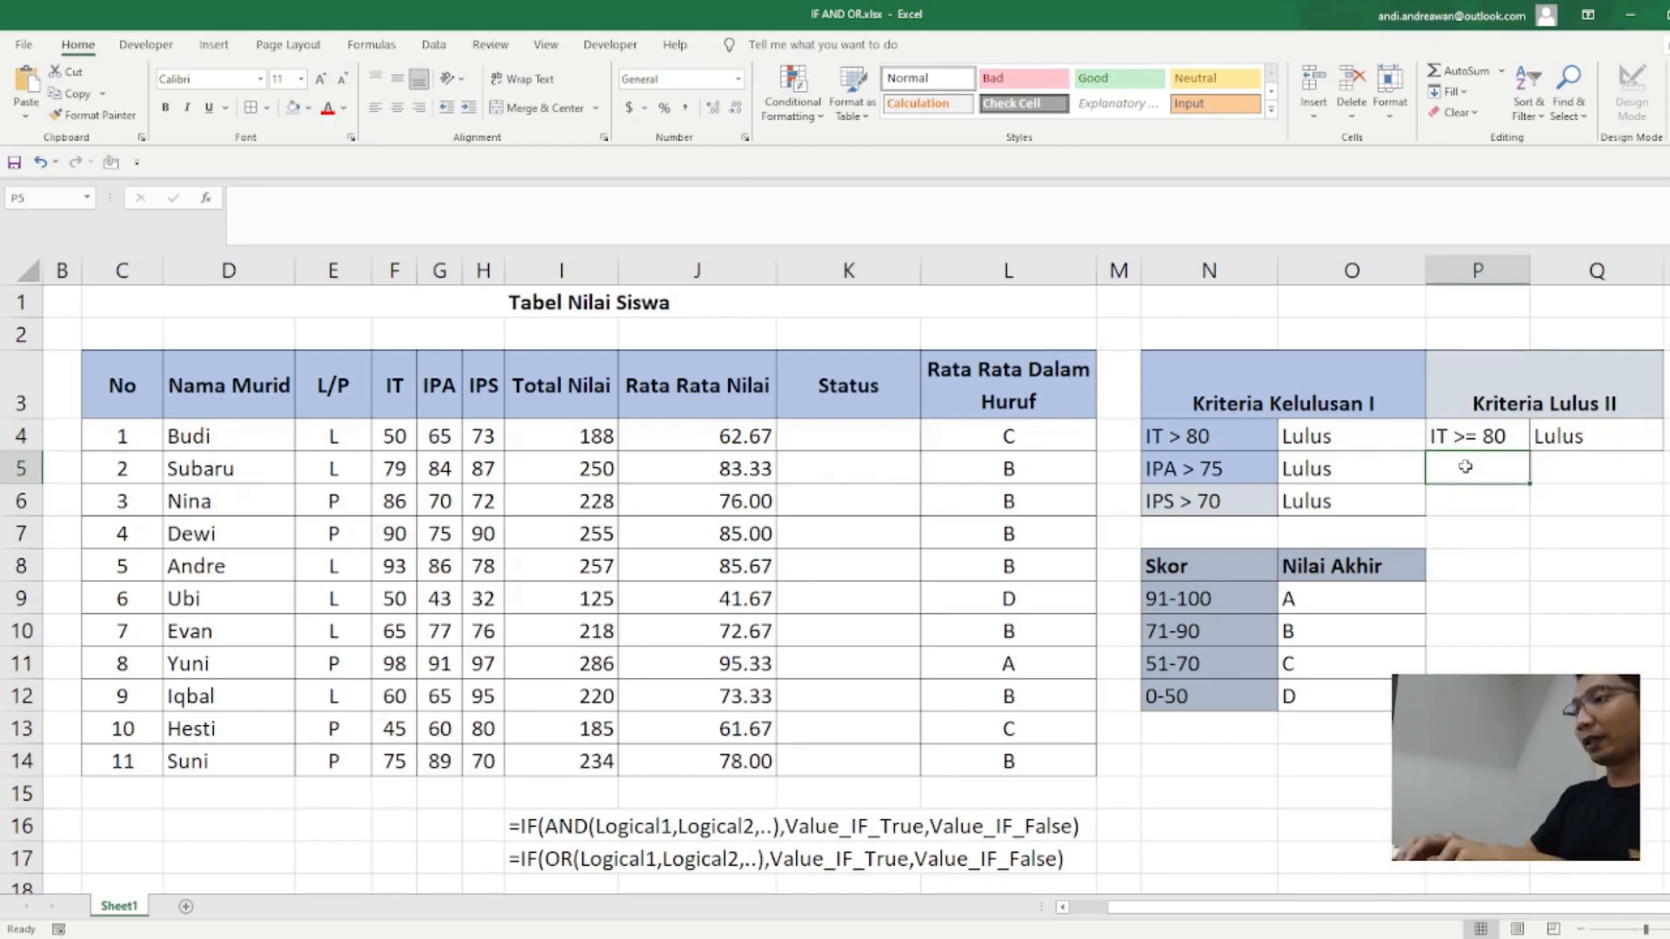
{"action": "type", "text": "IPA"}
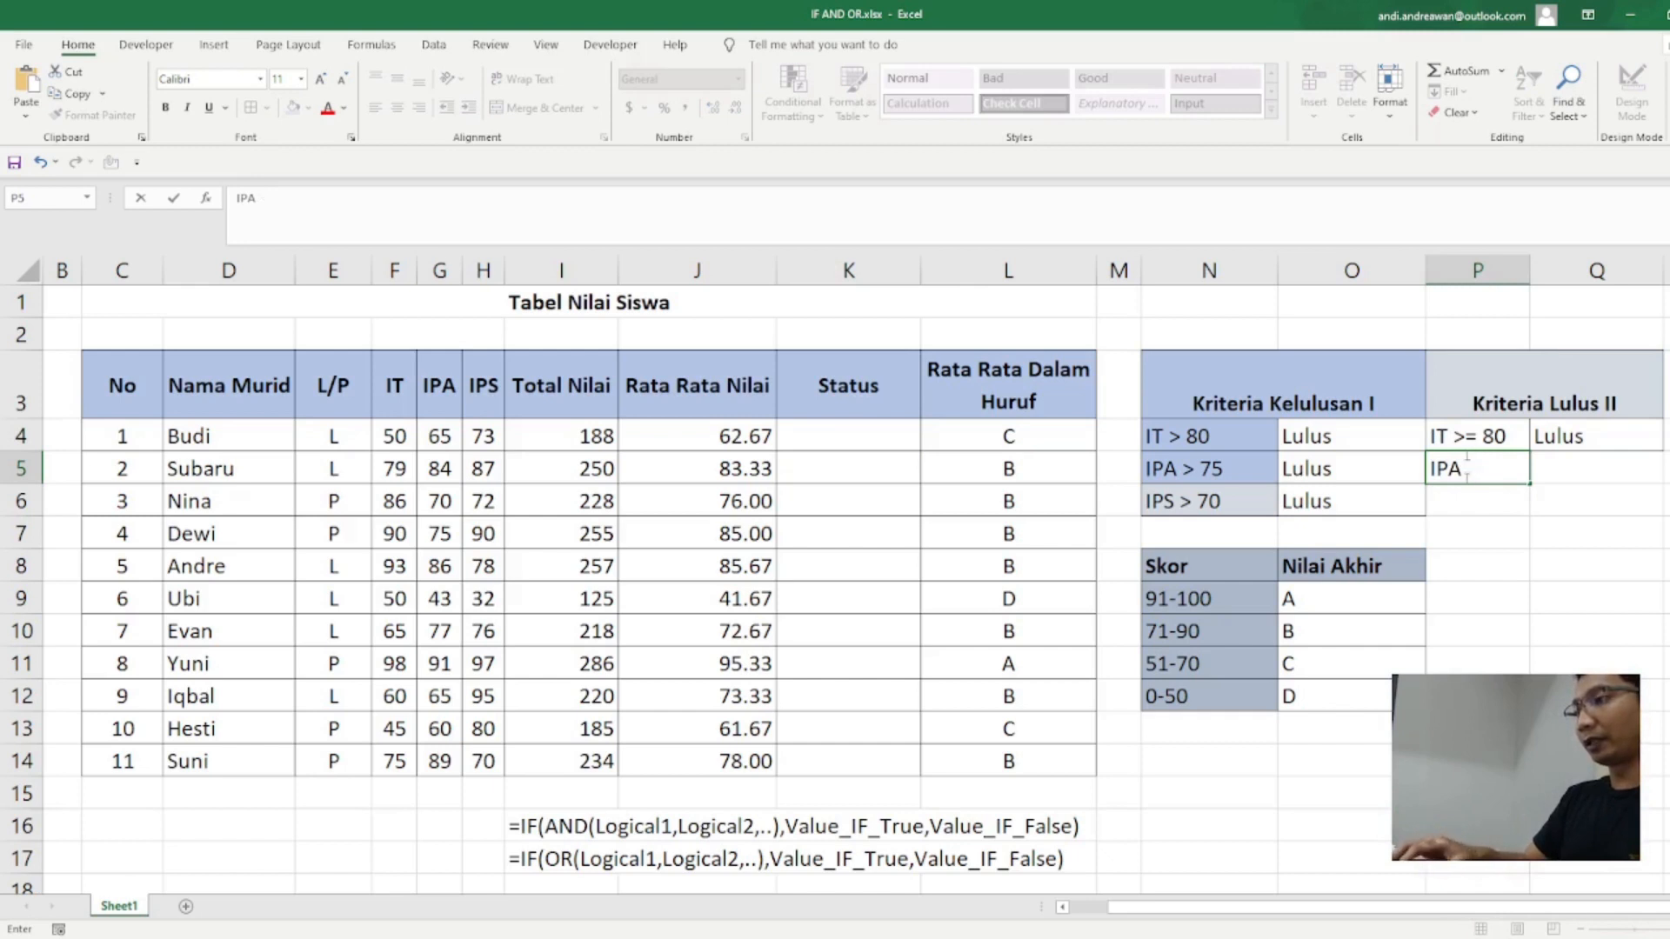
{"action": "key", "text": "BackSpace"}
{"action": "key", "text": "BackSpace"}
{"action": "type", "text": "PA"}
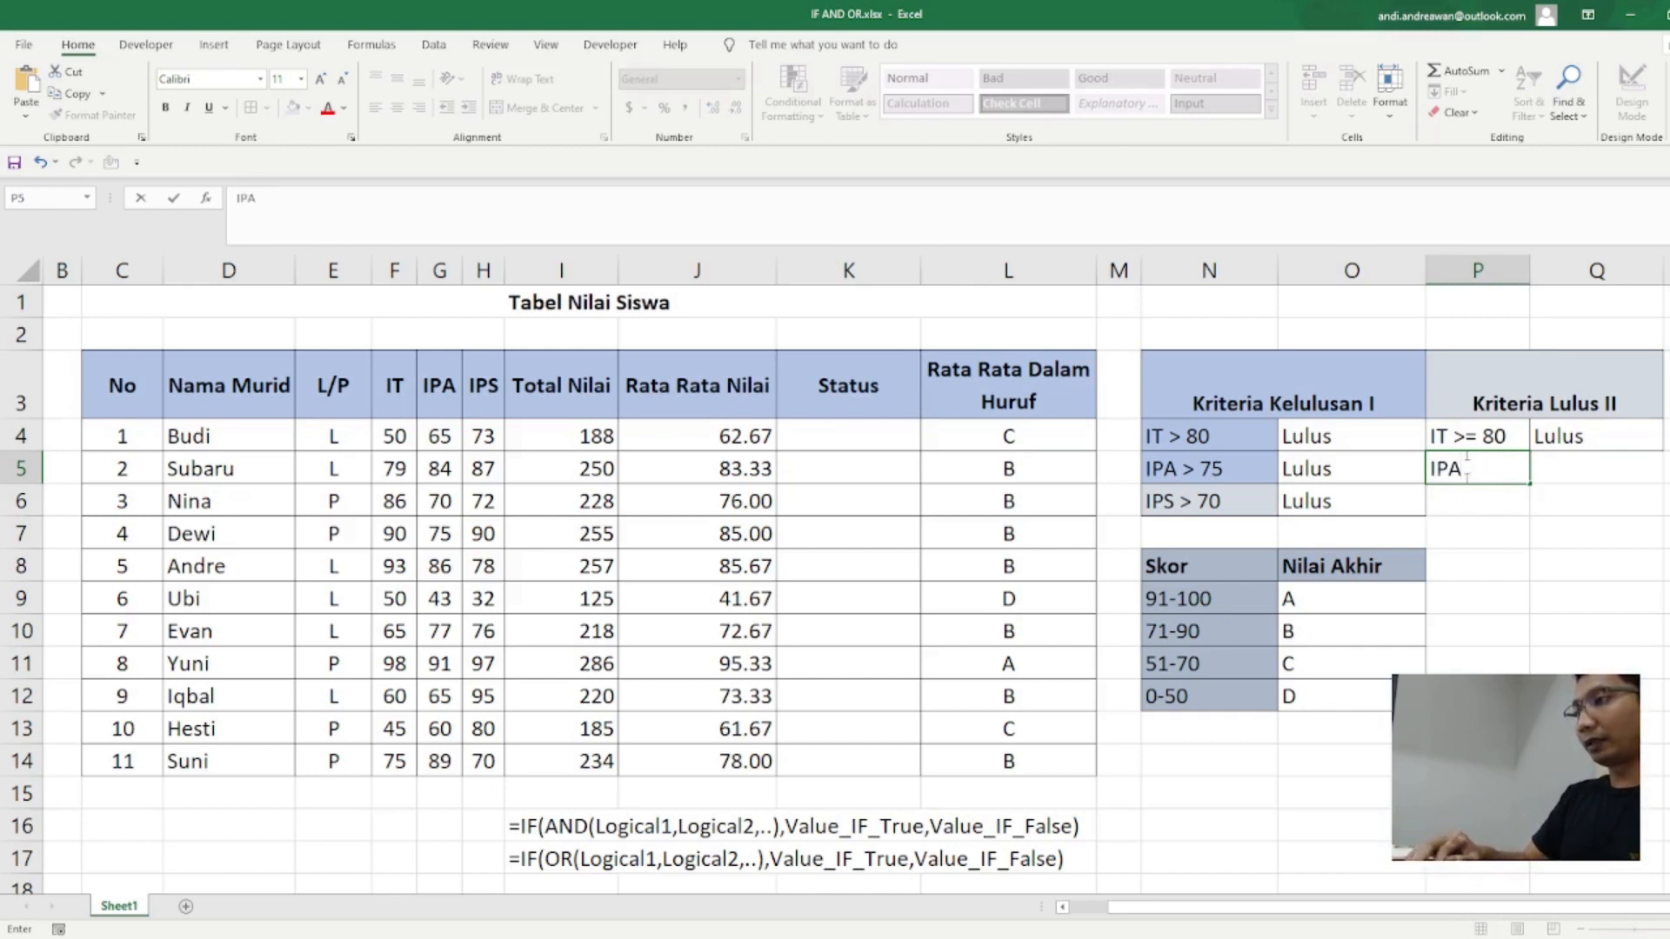
{"action": "type", "text": " >75"}
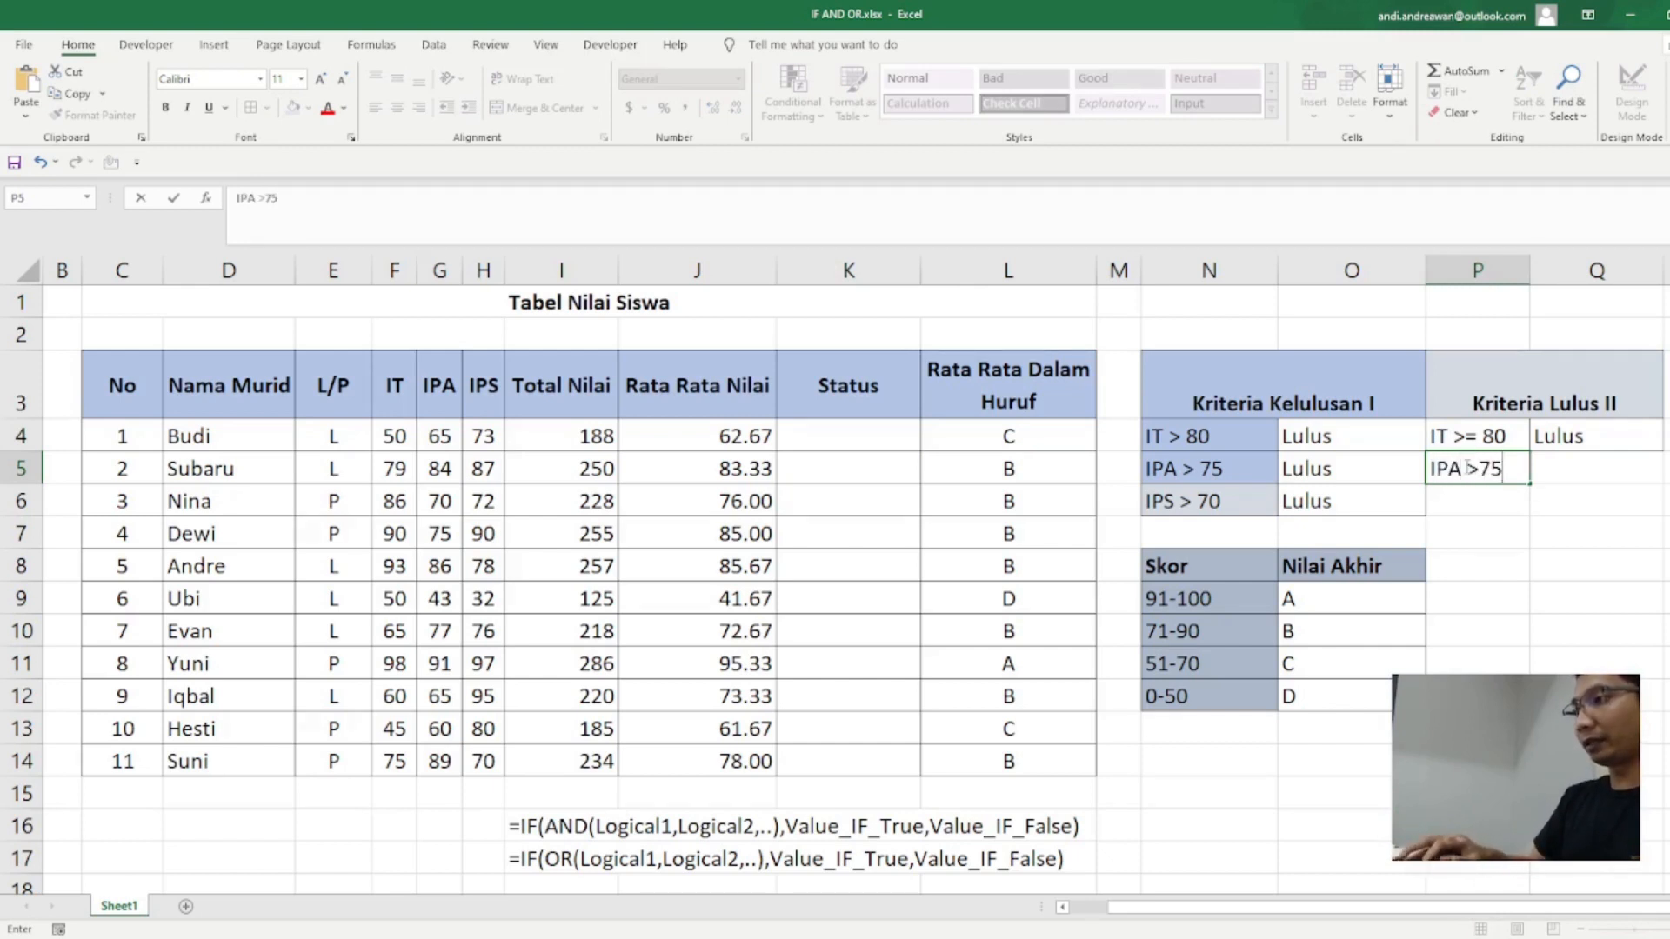
{"action": "key", "text": "Return"}
Step: Enter the criterion "IPS > 70" in P6 under Kriteria Lulus II
{"action": "type", "text": "IPS"}
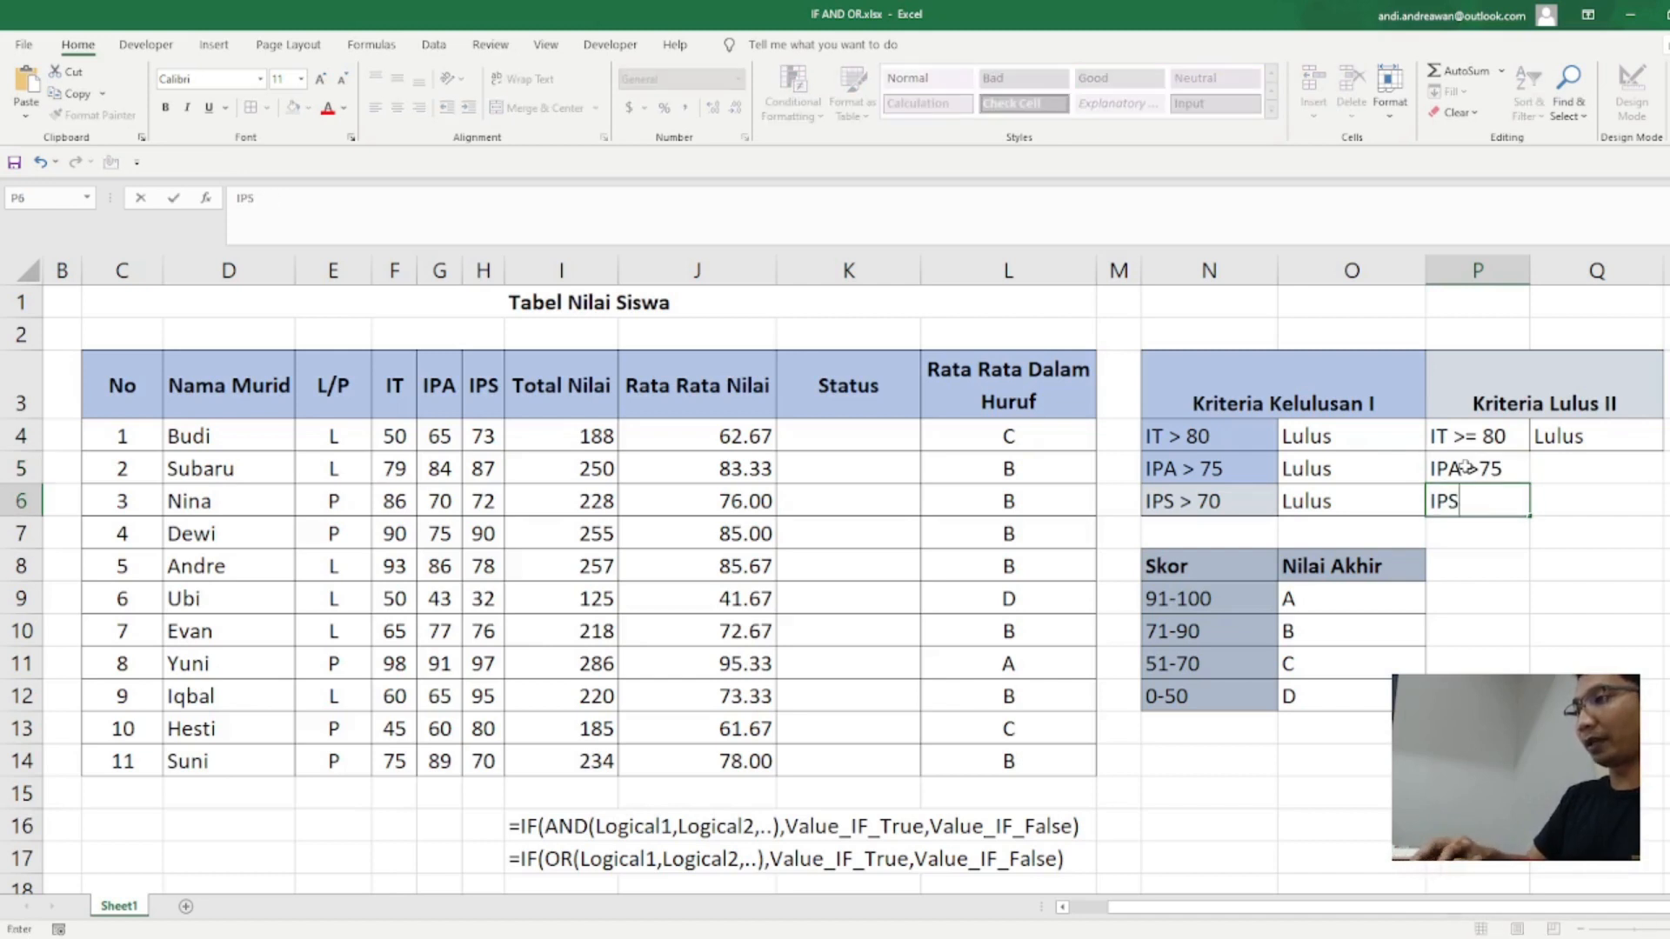
{"action": "type", "text": " ?"}
{"action": "key", "text": "BackSpace"}
{"action": "type", "text": "> 70"}
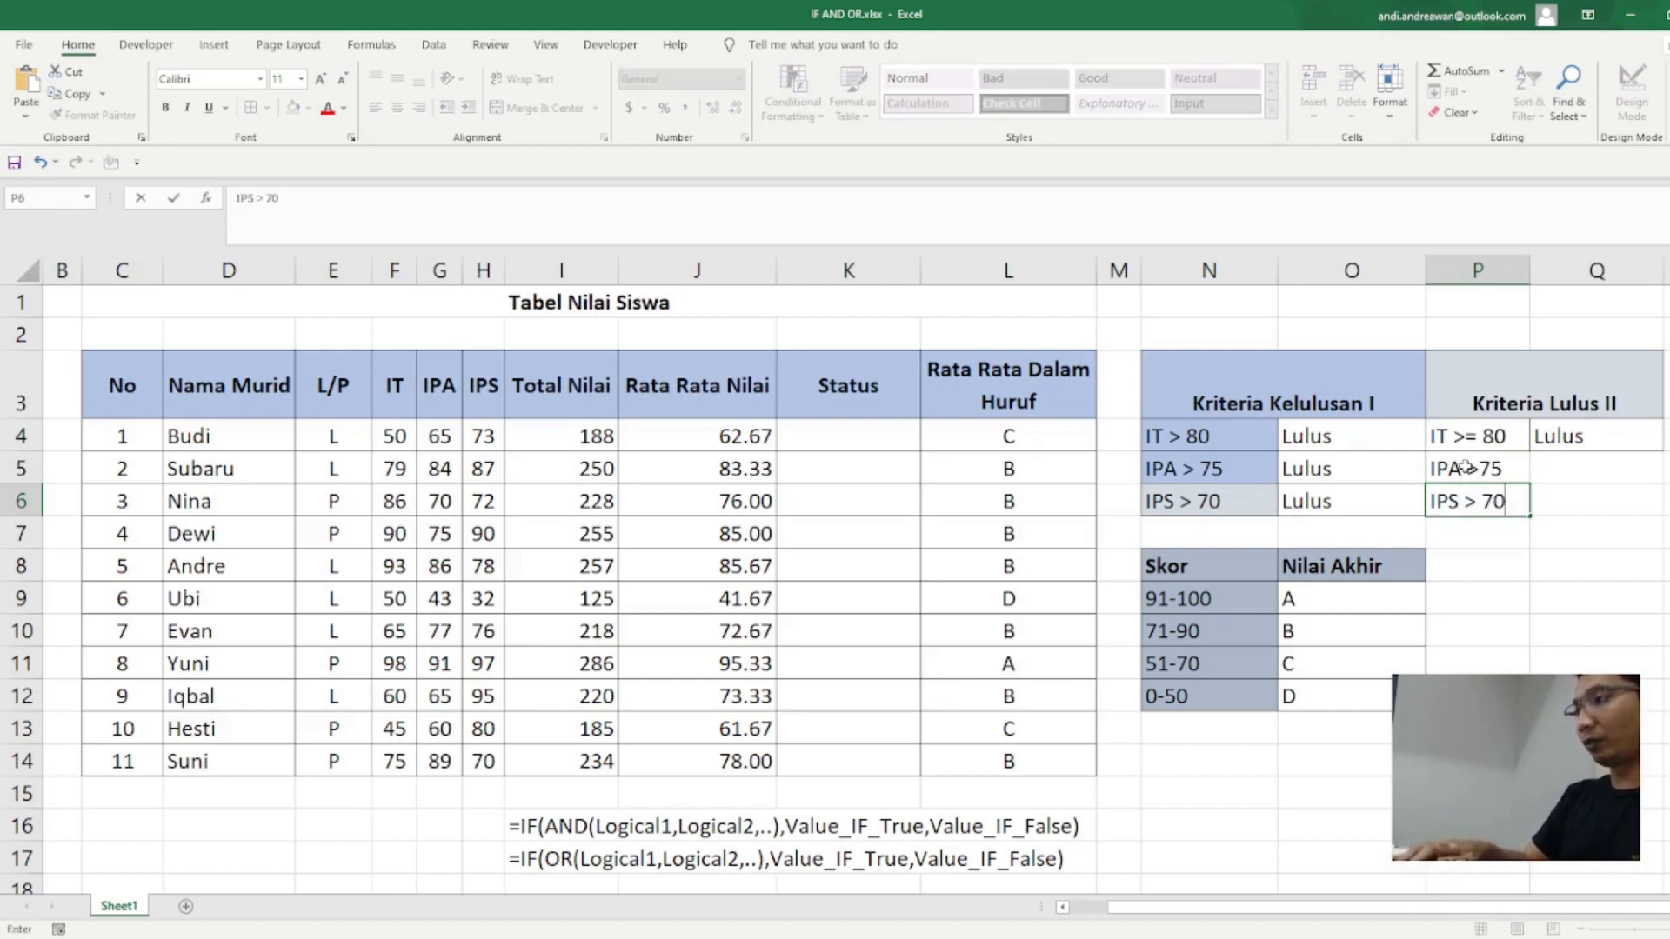
{"action": "key", "text": "ctrl+Return"}
Step: Enter "Lulus" in Q5 and Q6 as the outcome for the IPA and IPS criteria
{"action": "key", "text": "Right"}
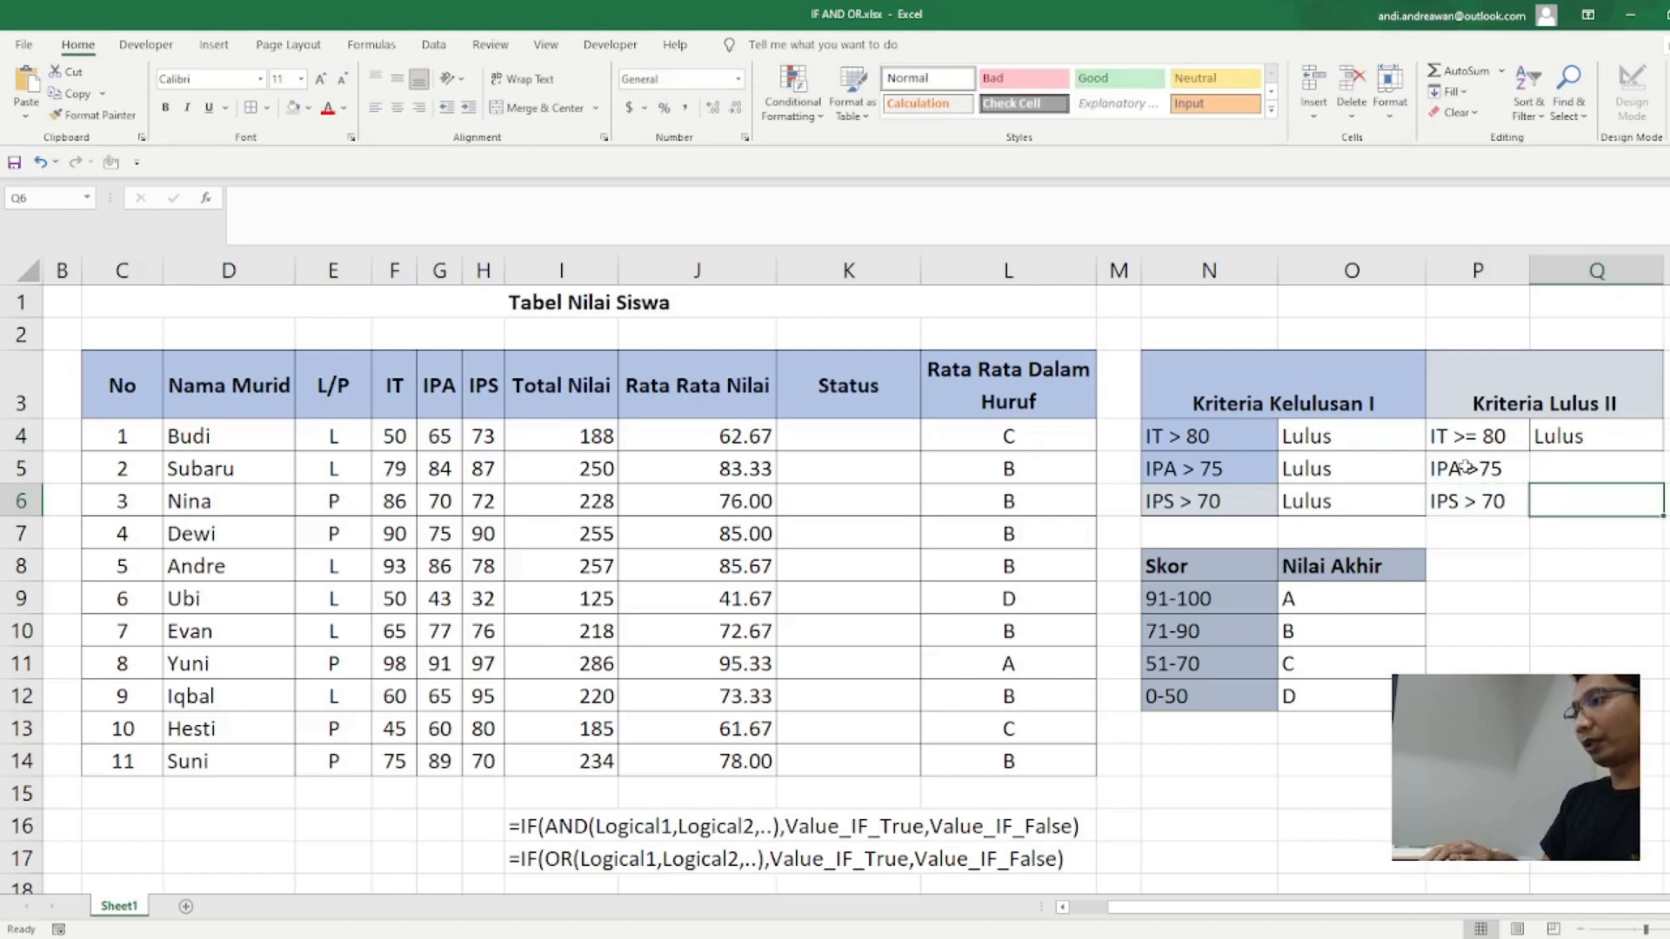
{"action": "key", "text": "Up"}
{"action": "type", "text": "Lulus"}
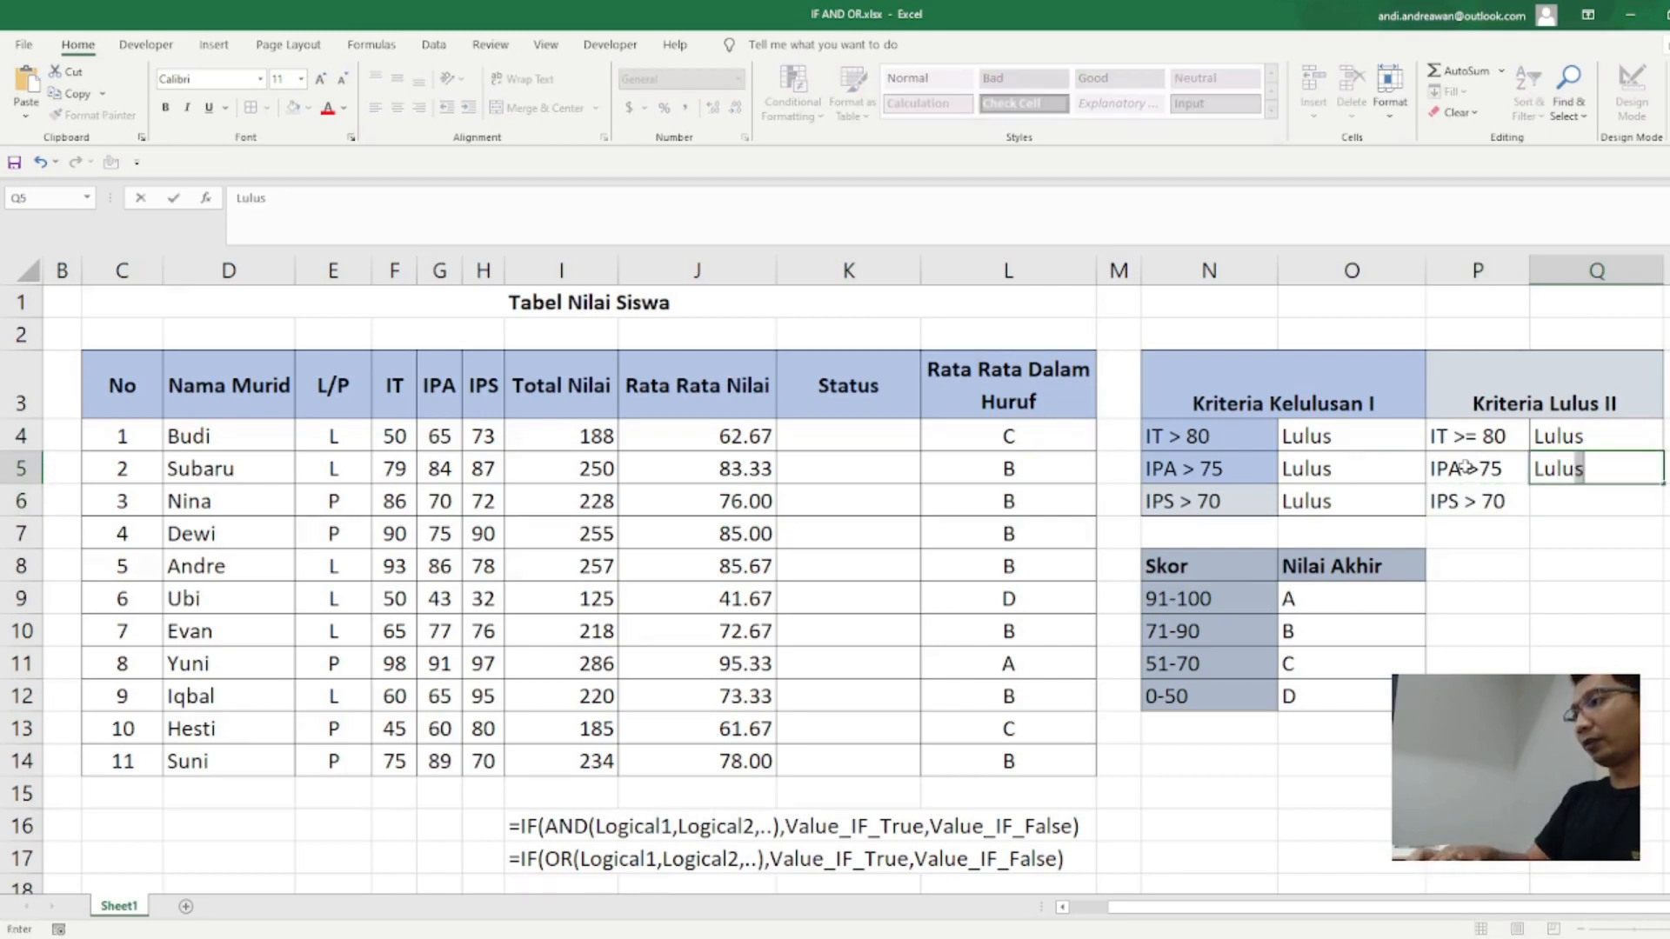
{"action": "key", "text": "Return"}
{"action": "type", "text": "Lulus"}
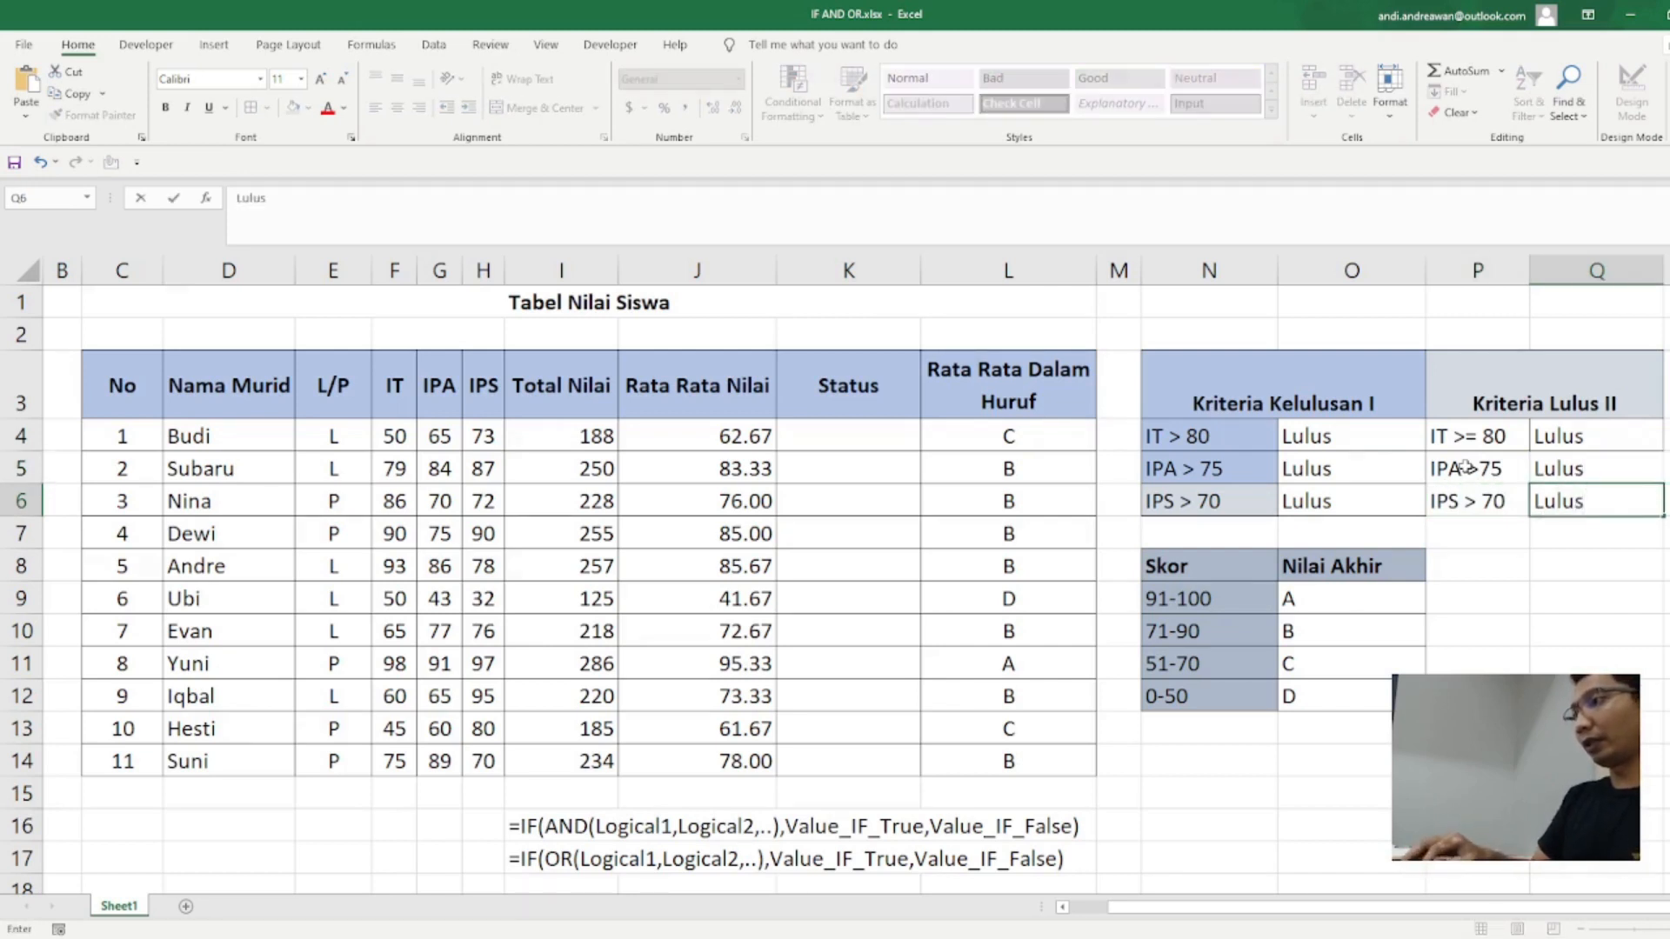
{"action": "key", "text": "Return"}
{"action": "type", "text": "L"}
{"action": "key", "text": "Escape"}
Step: Add the criterion "IT<80" in P7 with the outcome "Tidak Lulus" in Q7
{"action": "key", "text": "Left"}
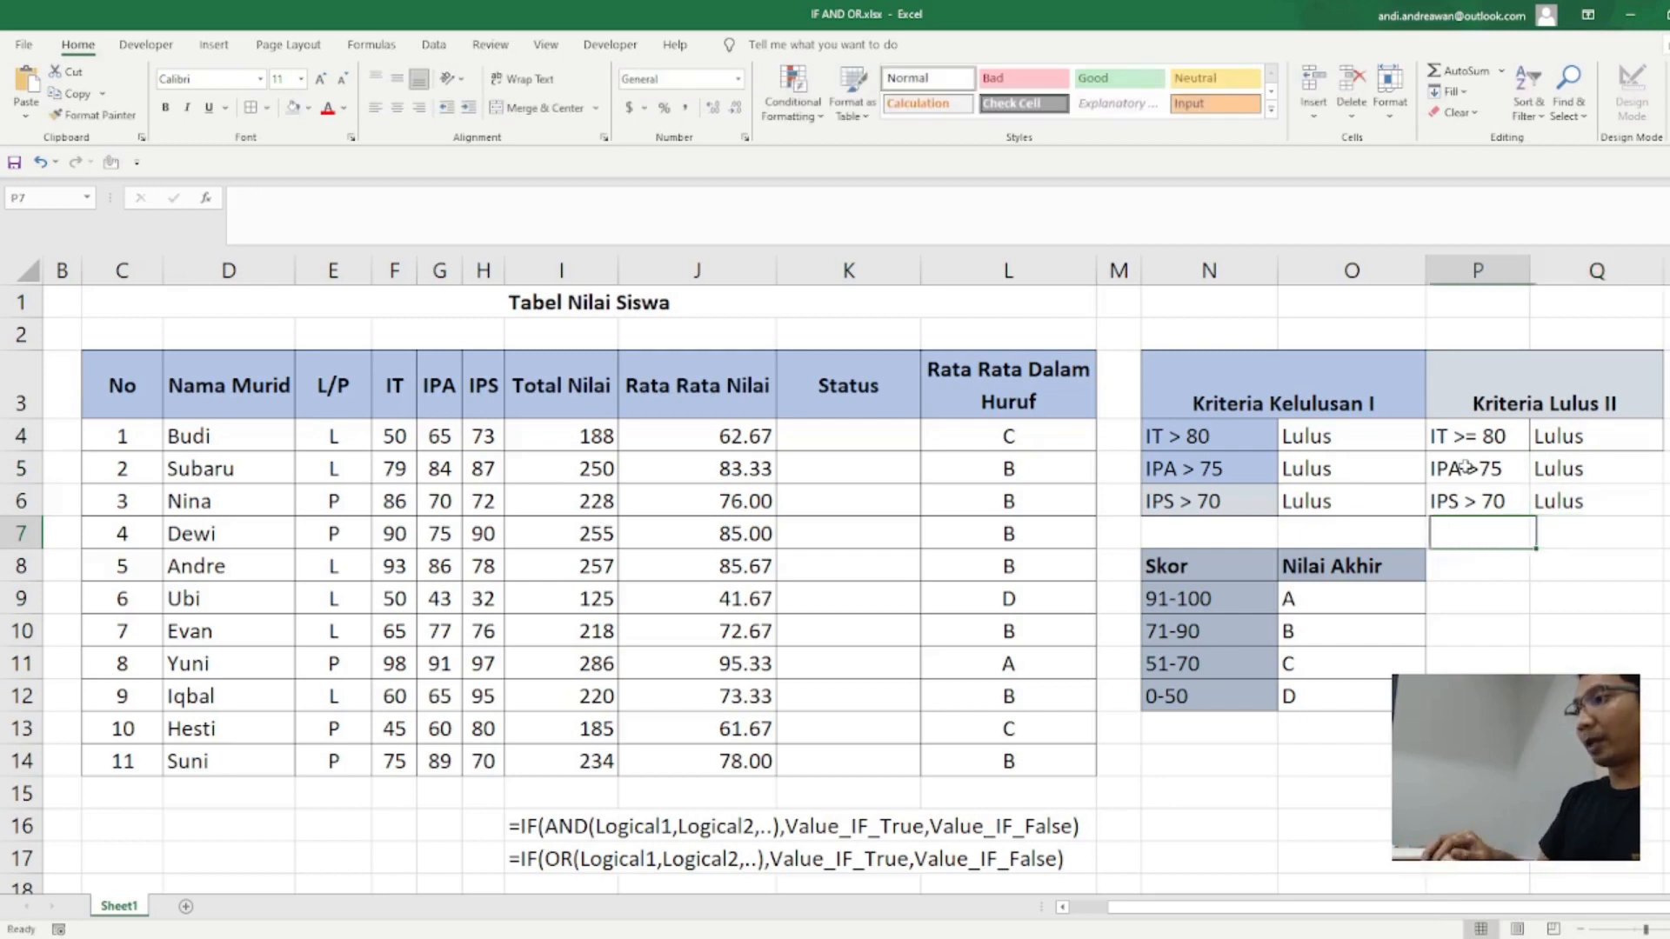
{"action": "type", "text": "IT<"}
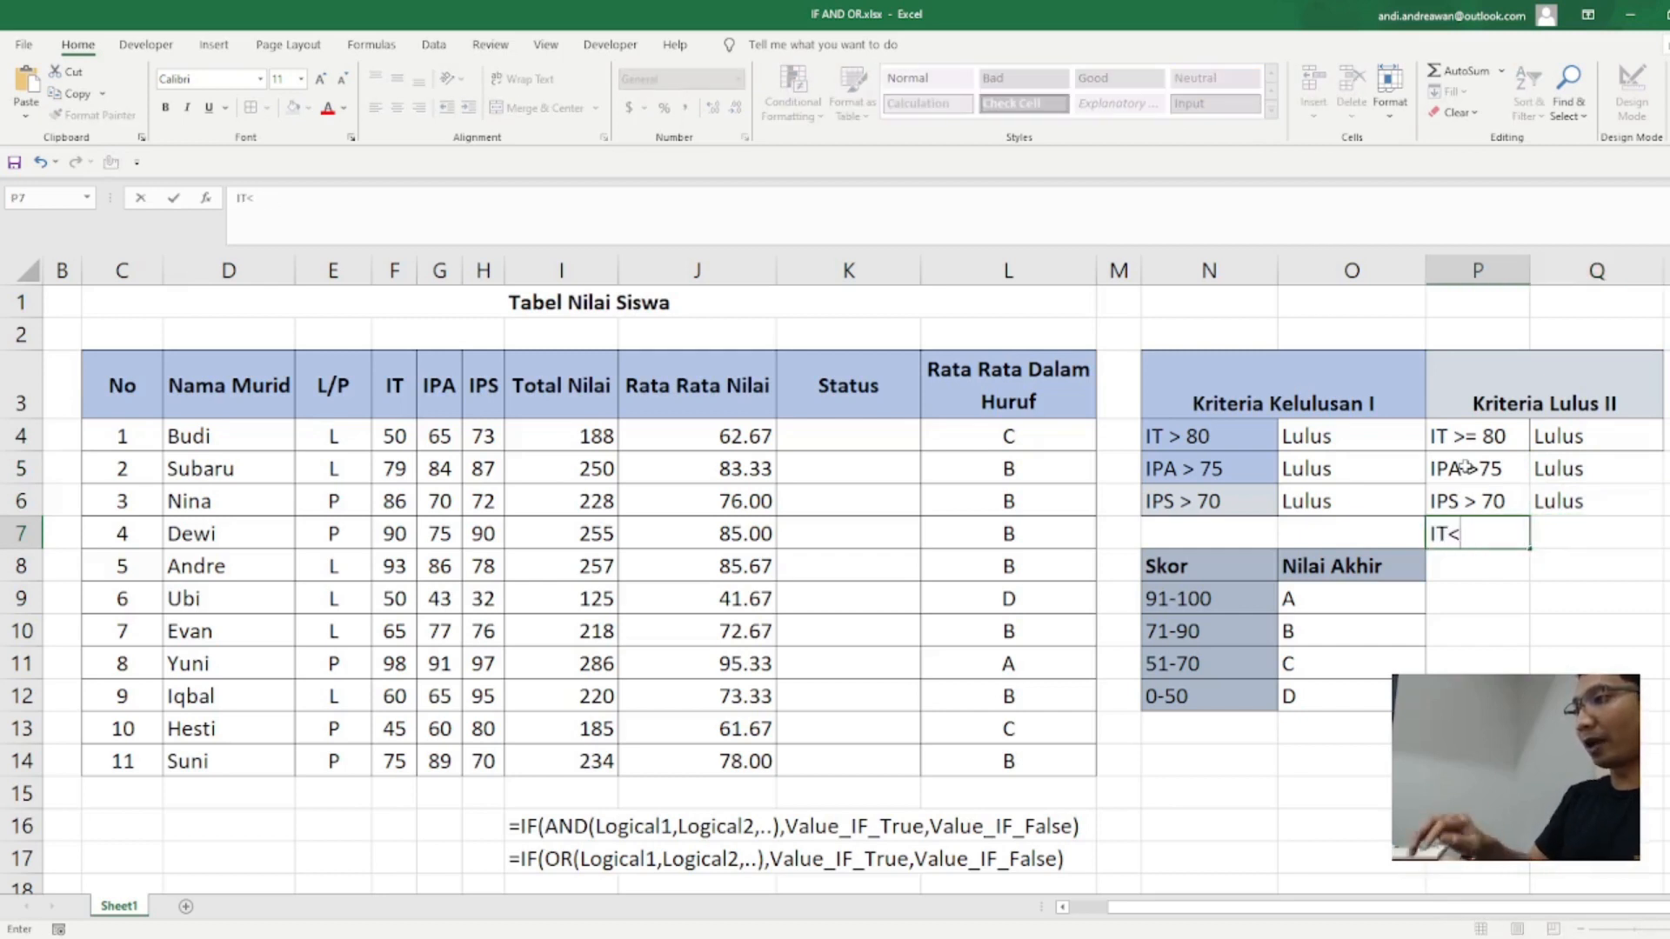
{"action": "type", "text": "80"}
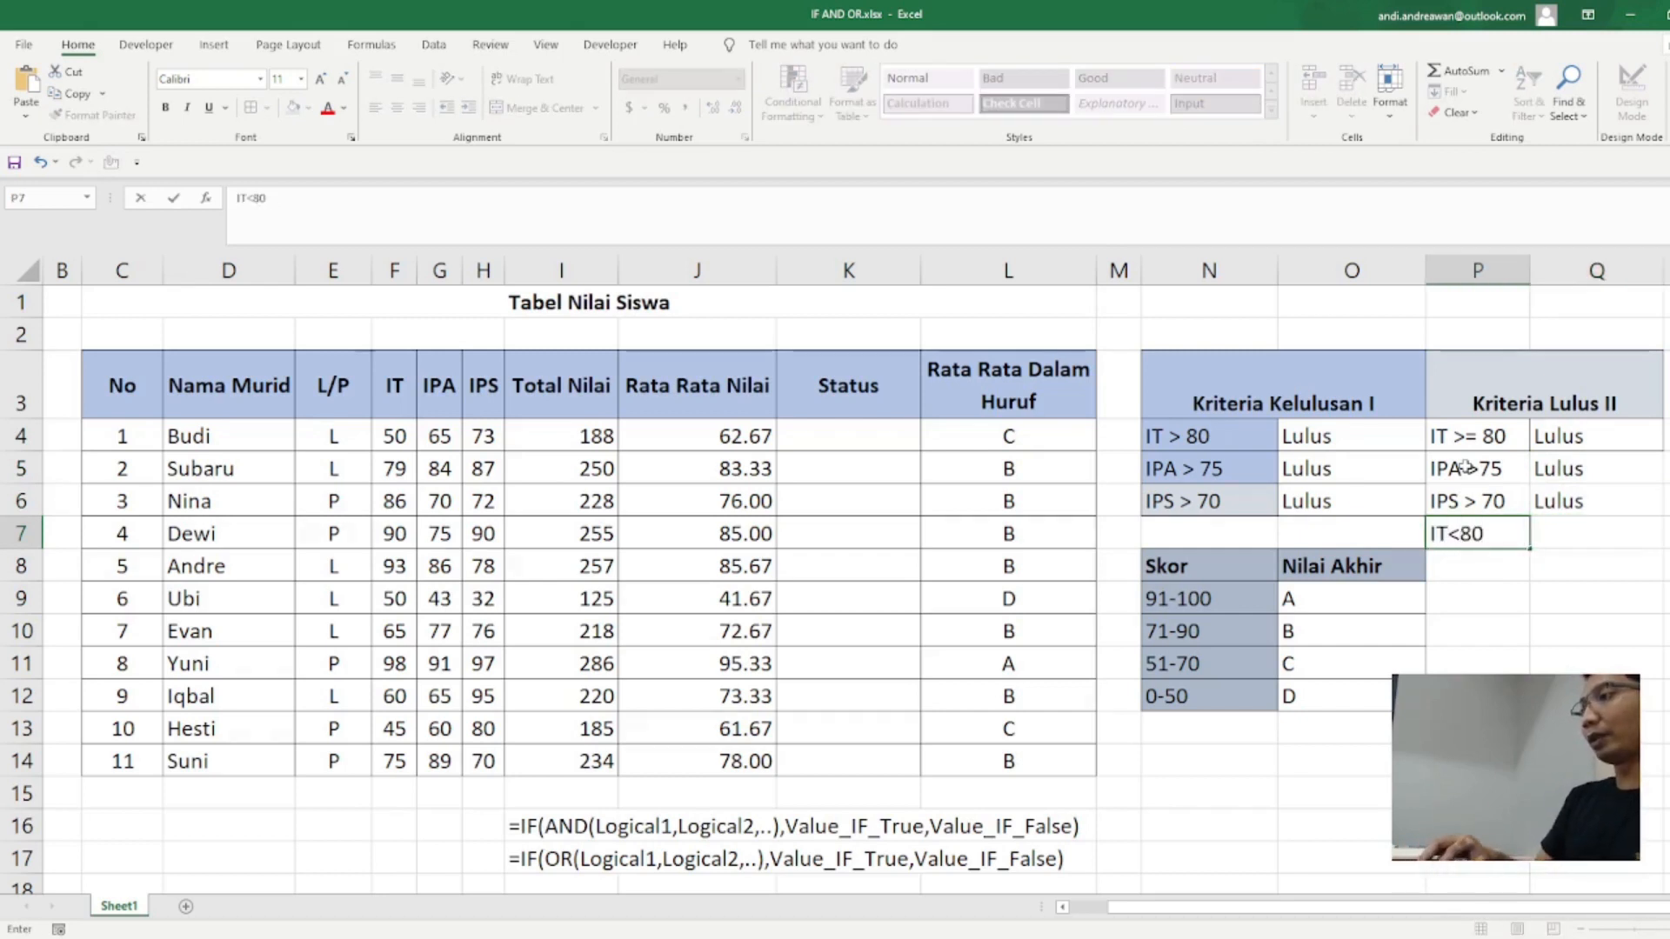
{"action": "key", "text": "Tab"}
{"action": "type", "text": "Tidak"}
{"action": "key", "text": "BackSpace"}
{"action": "key", "text": "BackSpace"}
{"action": "key", "text": "BackSpace"}
{"action": "key", "text": "BackSpace"}
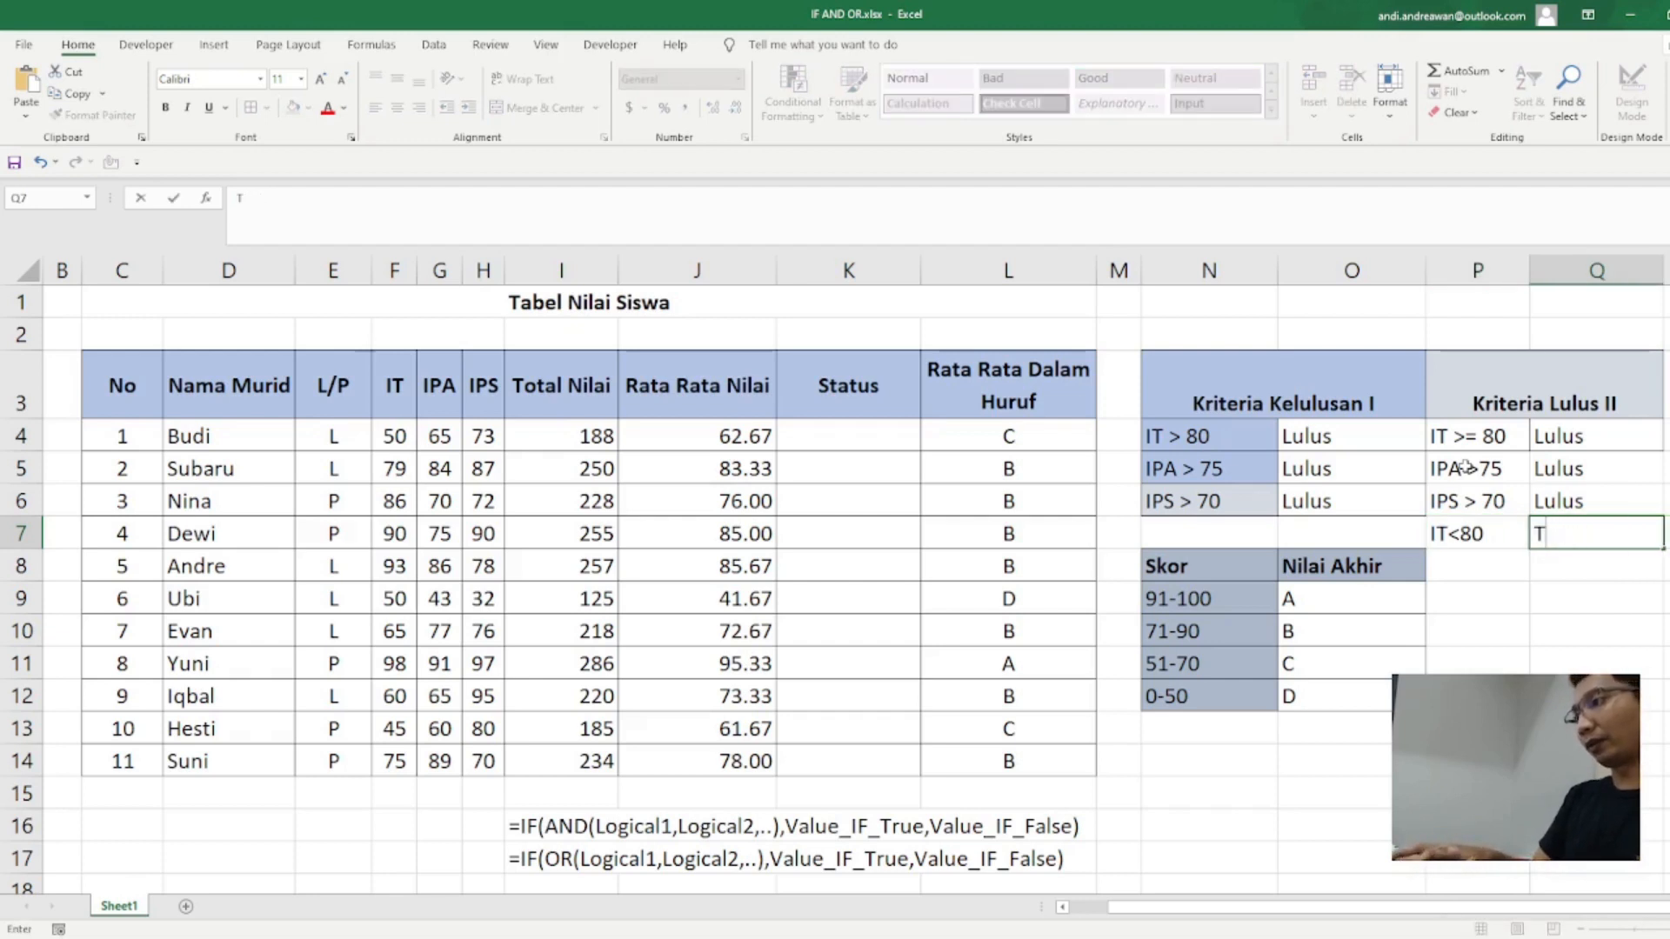
{"action": "type", "text": "idak Lulus"}
{"action": "key", "text": "Return"}
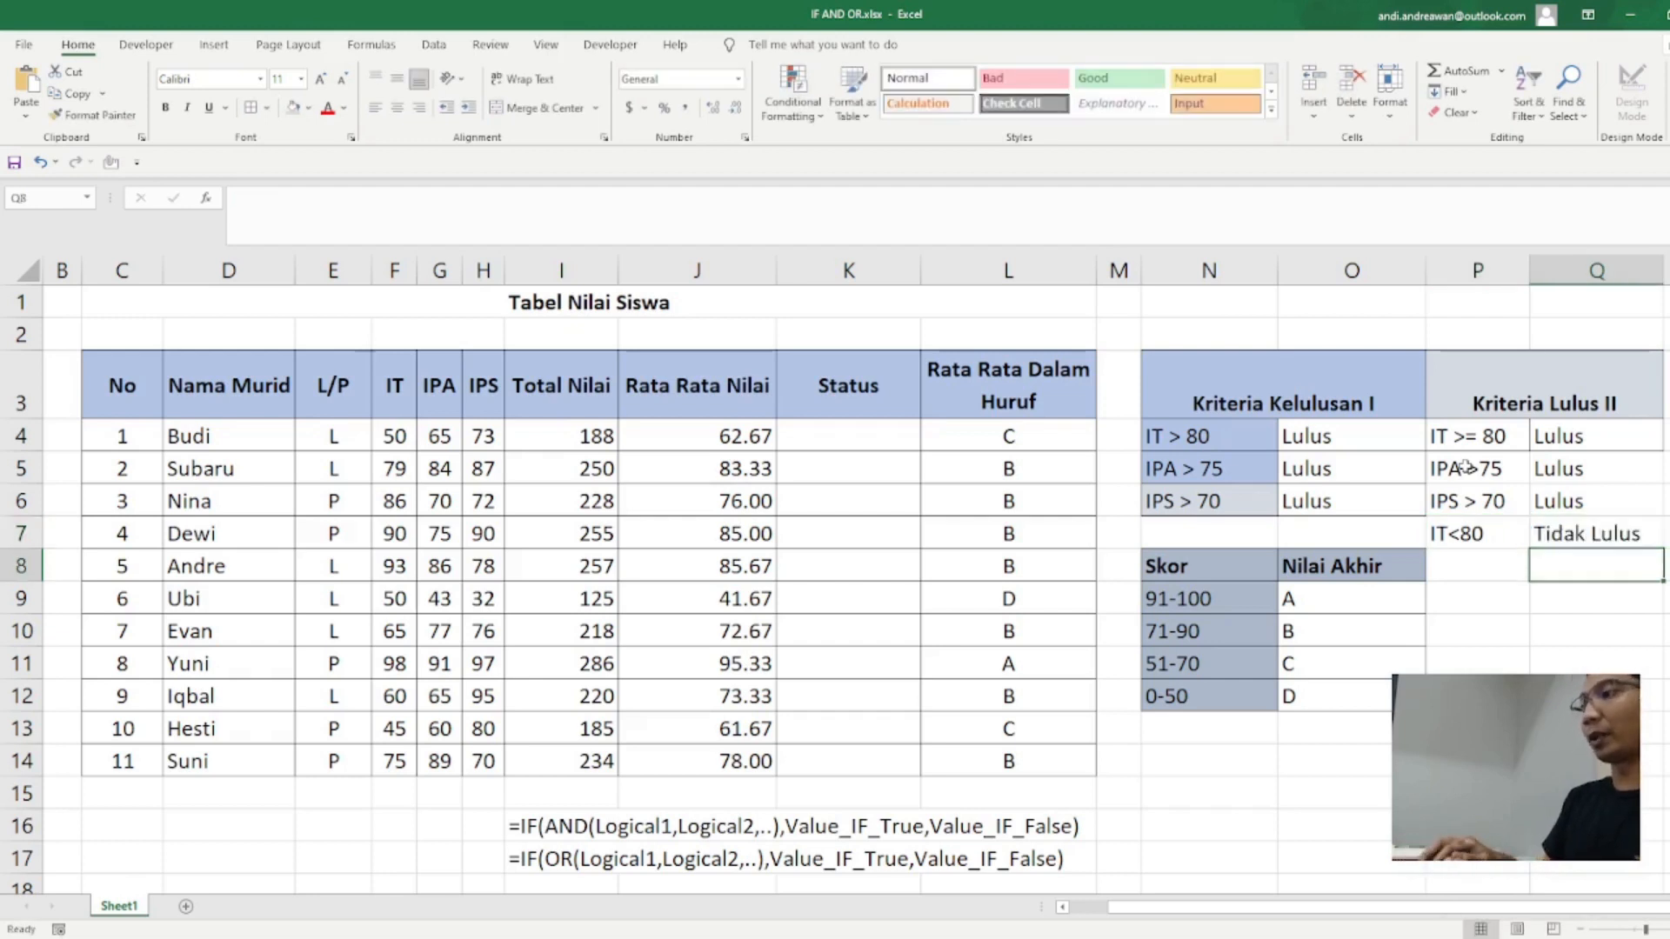
Step: Start a new Status formula in K4 with IF, nesting AND inside it and OR inside the AND
{"action": "key", "text": "Up"}
{"action": "key", "text": "Up"}
{"action": "key", "text": "Up"}
{"action": "key", "text": "Left"}
{"action": "key", "text": "Left"}
{"action": "key", "text": "Left"}
{"action": "key", "text": "Left"}
{"action": "key", "text": "Left"}
{"action": "key", "text": "Left"}
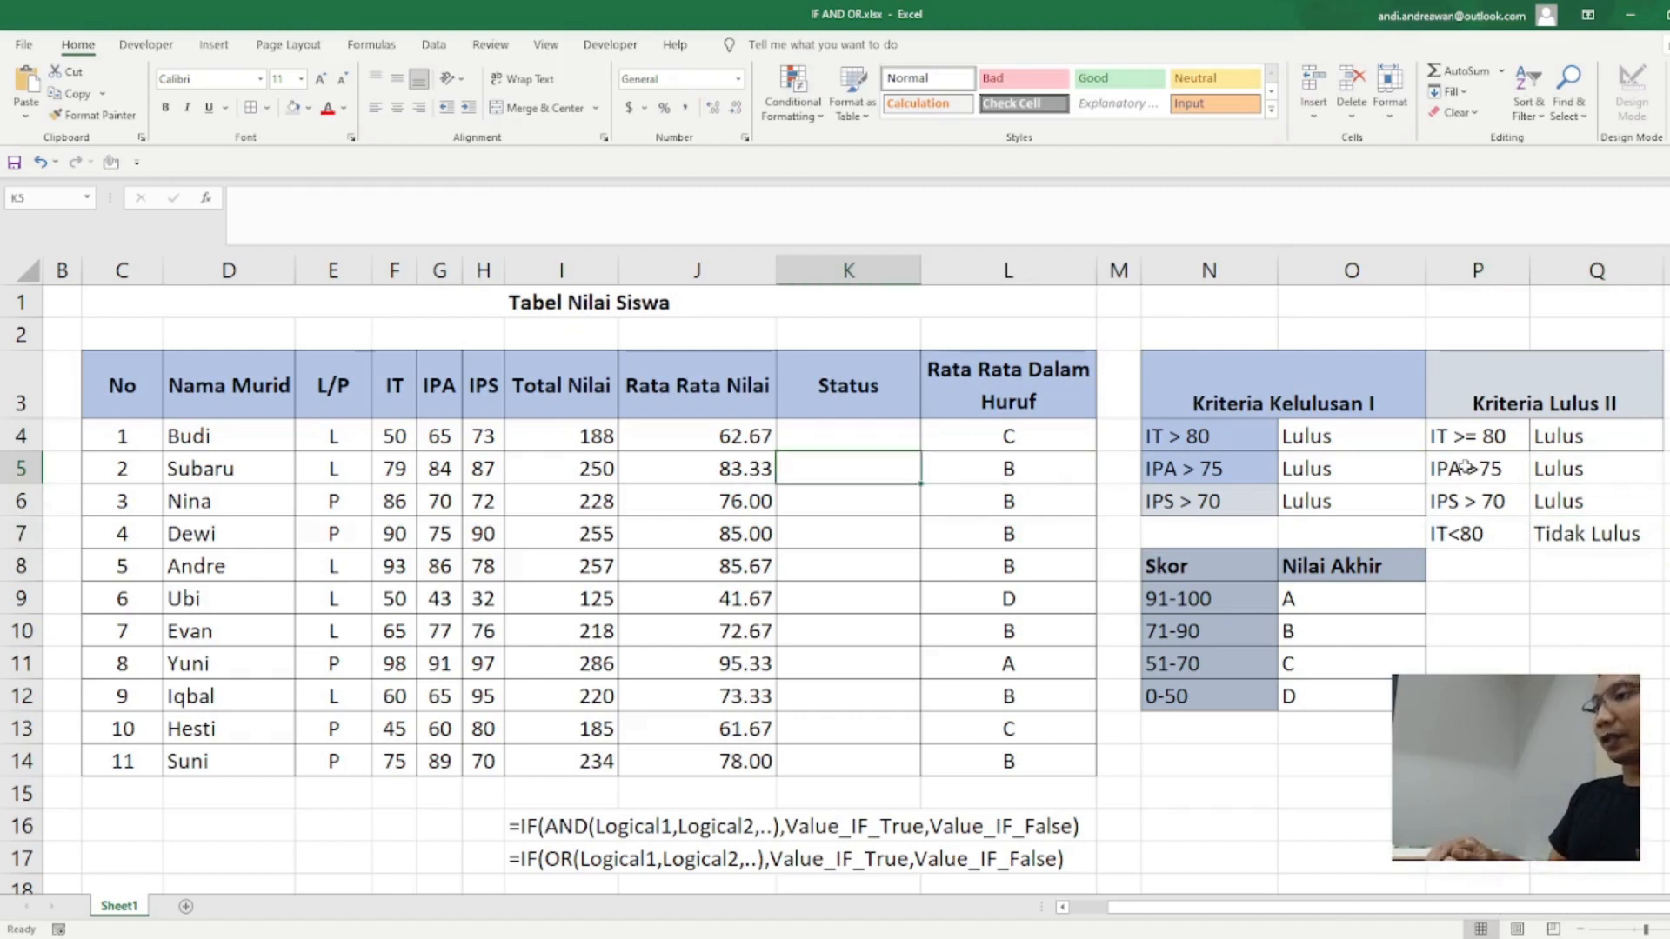
{"action": "key", "text": "Up"}
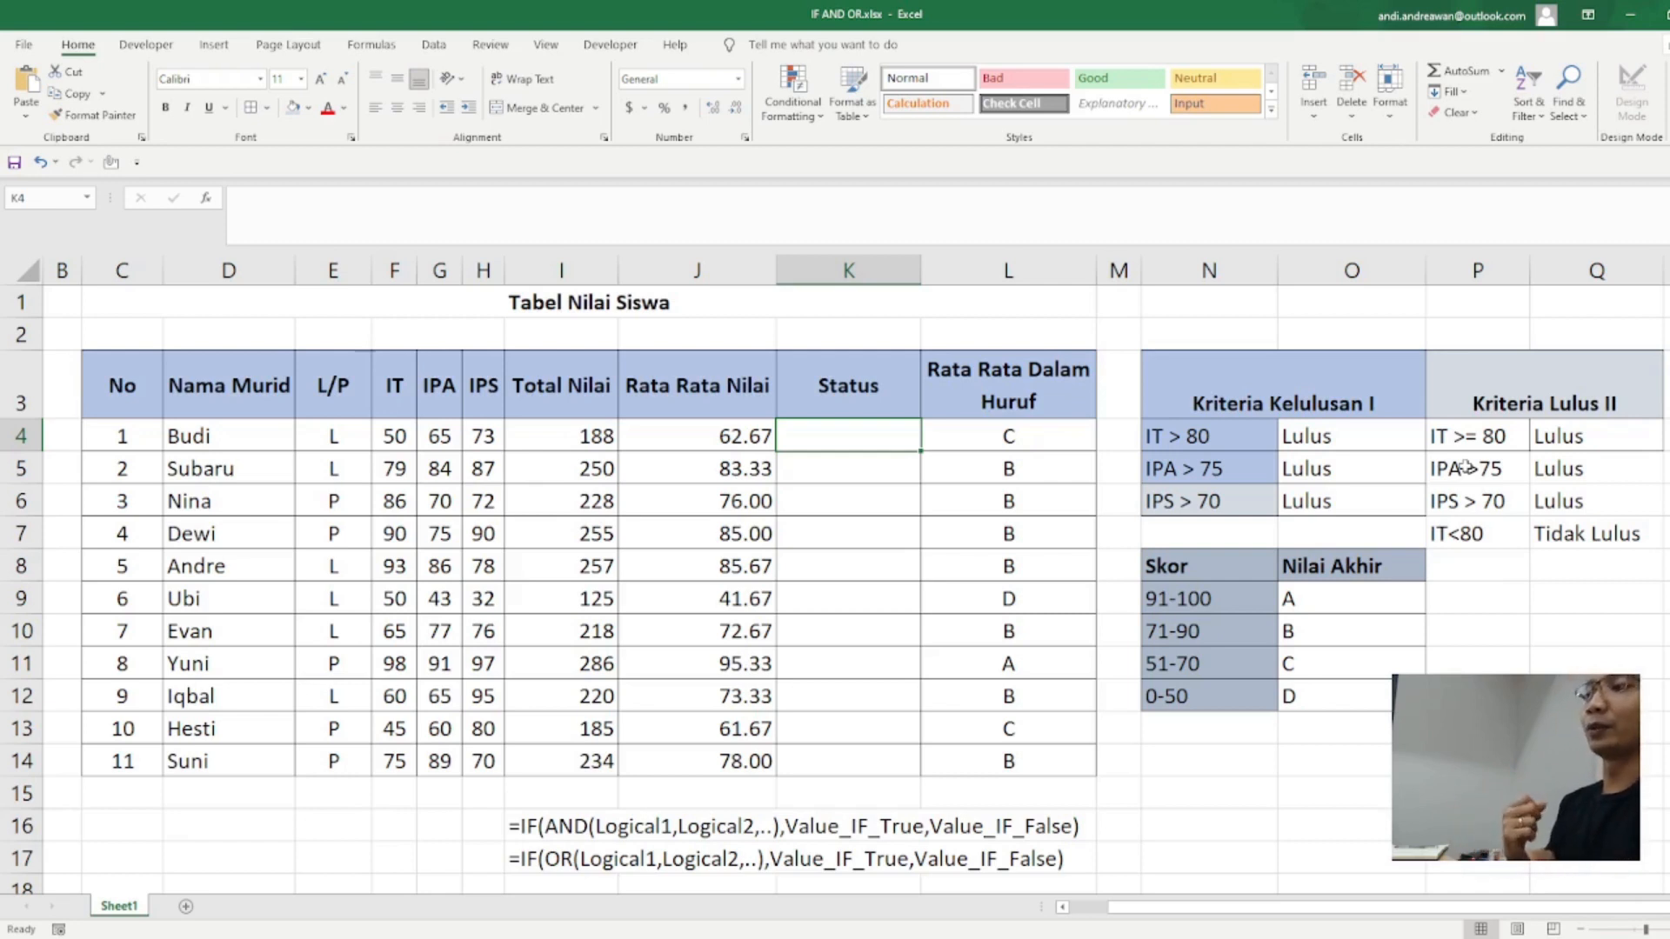
{"action": "key", "text": "Left"}
{"action": "key", "text": "Left"}
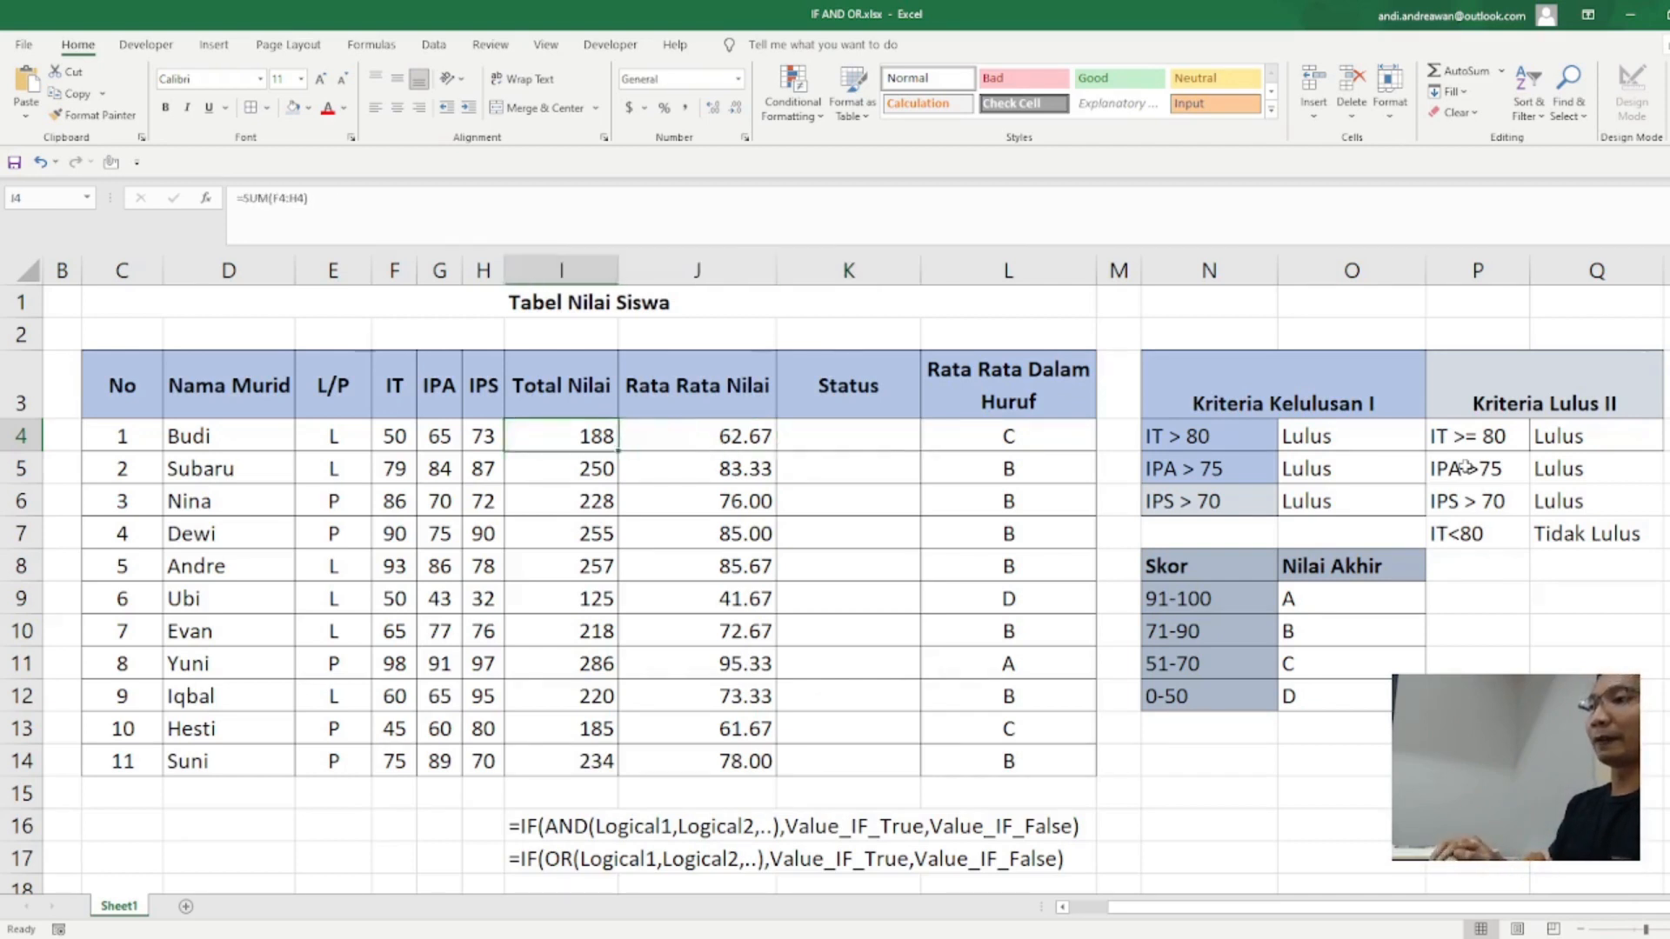
{"action": "key", "text": "Right"}
{"action": "key", "text": "Right"}
{"action": "type", "text": "="}
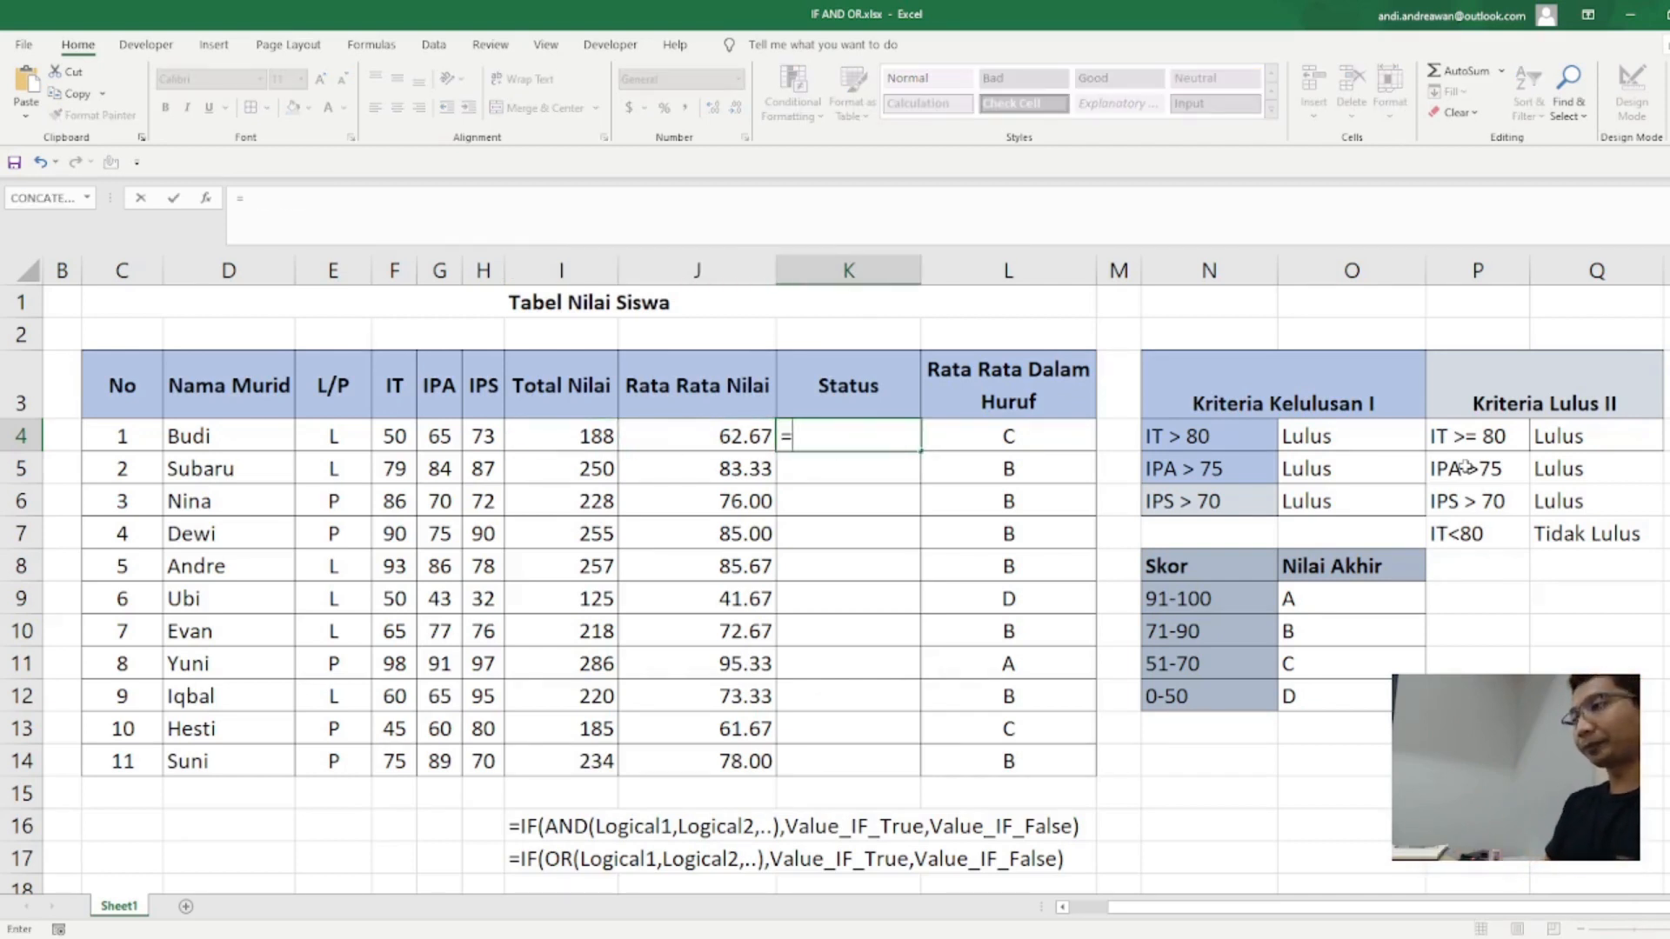
{"action": "type", "text": "IF"}
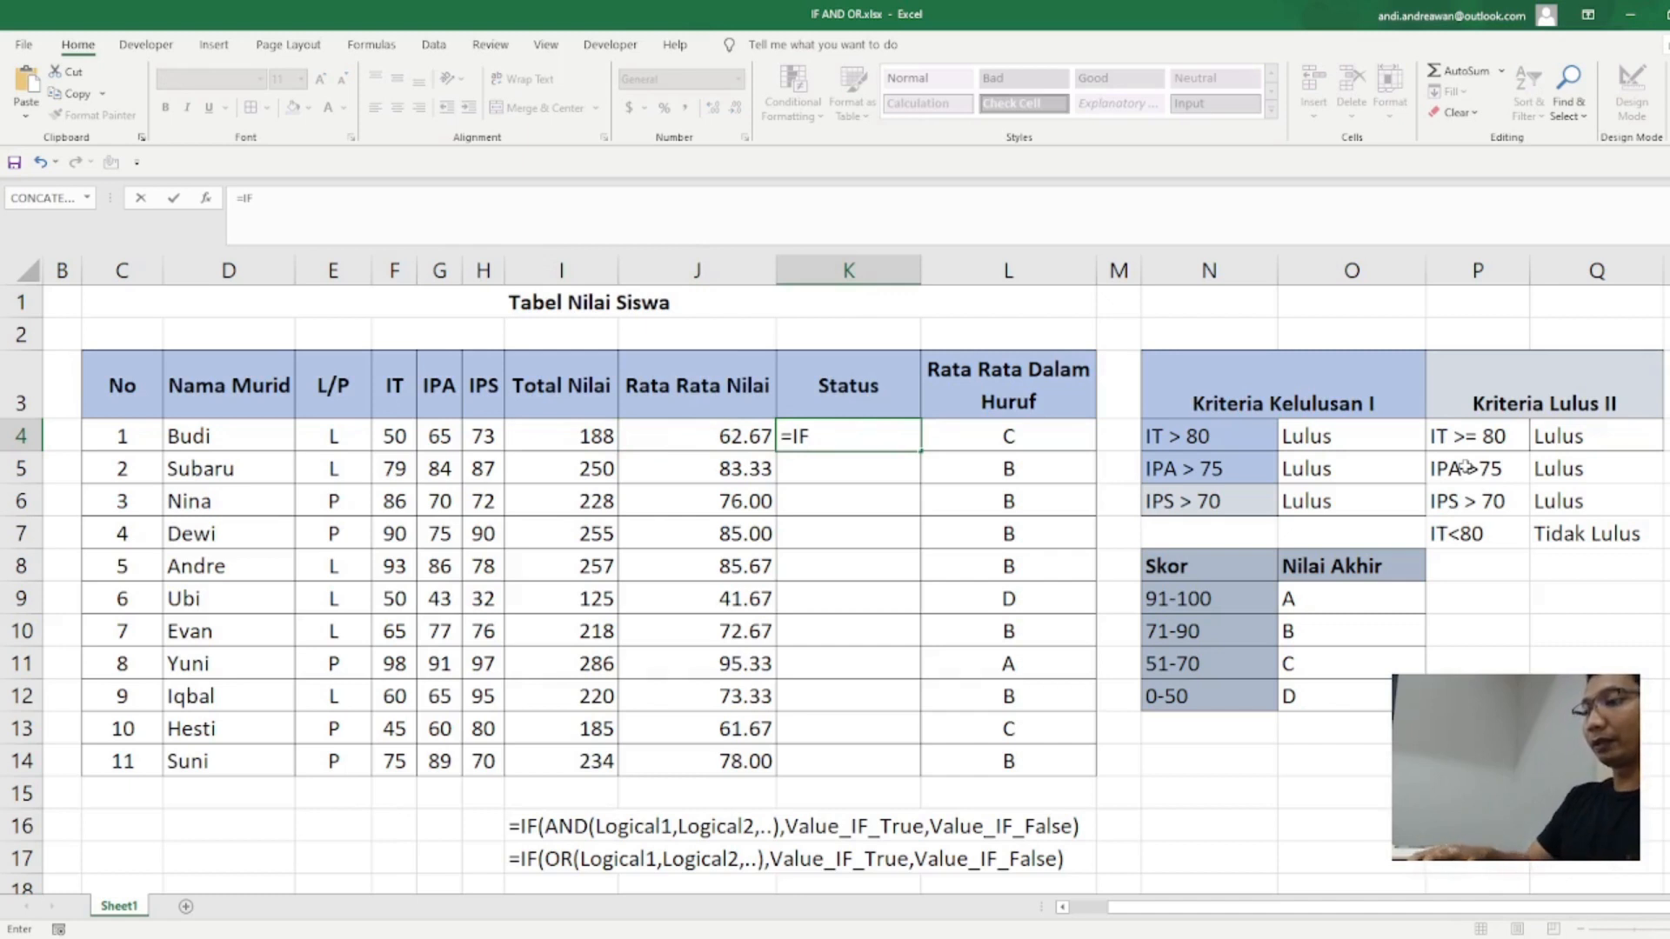
{"action": "type", "text": "(and"}
{"action": "key", "text": "BackSpace"}
{"action": "key", "text": "BackSpace"}
{"action": "key", "text": "BackSpace"}
{"action": "type", "text": "AND"}
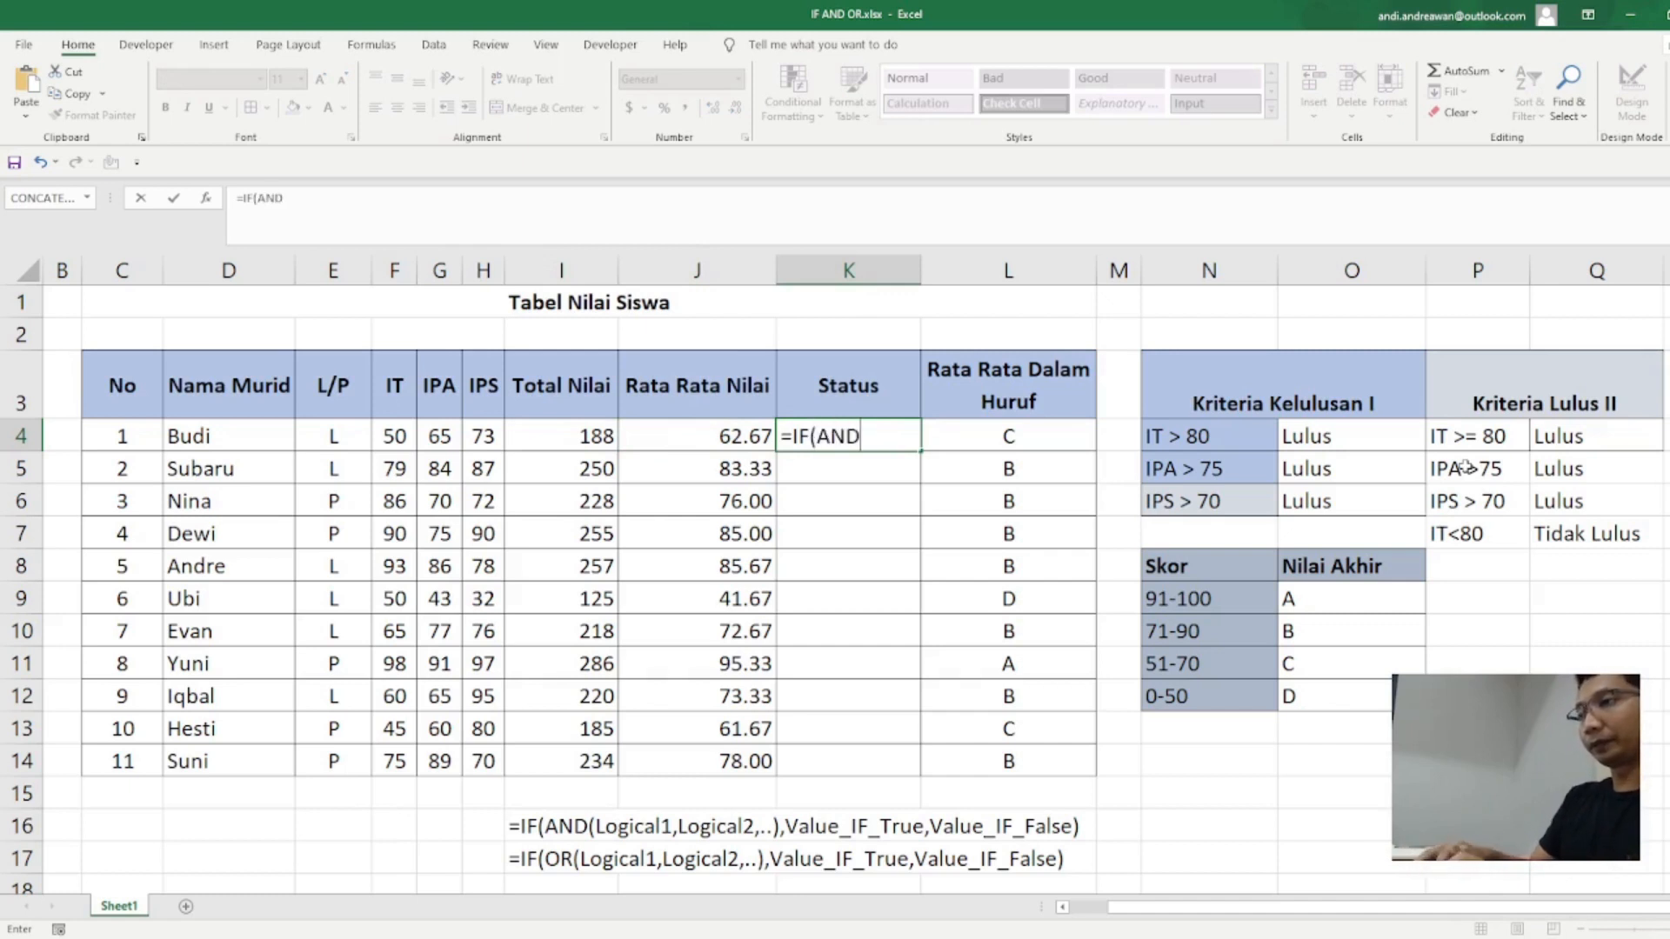
{"action": "type", "text": "("}
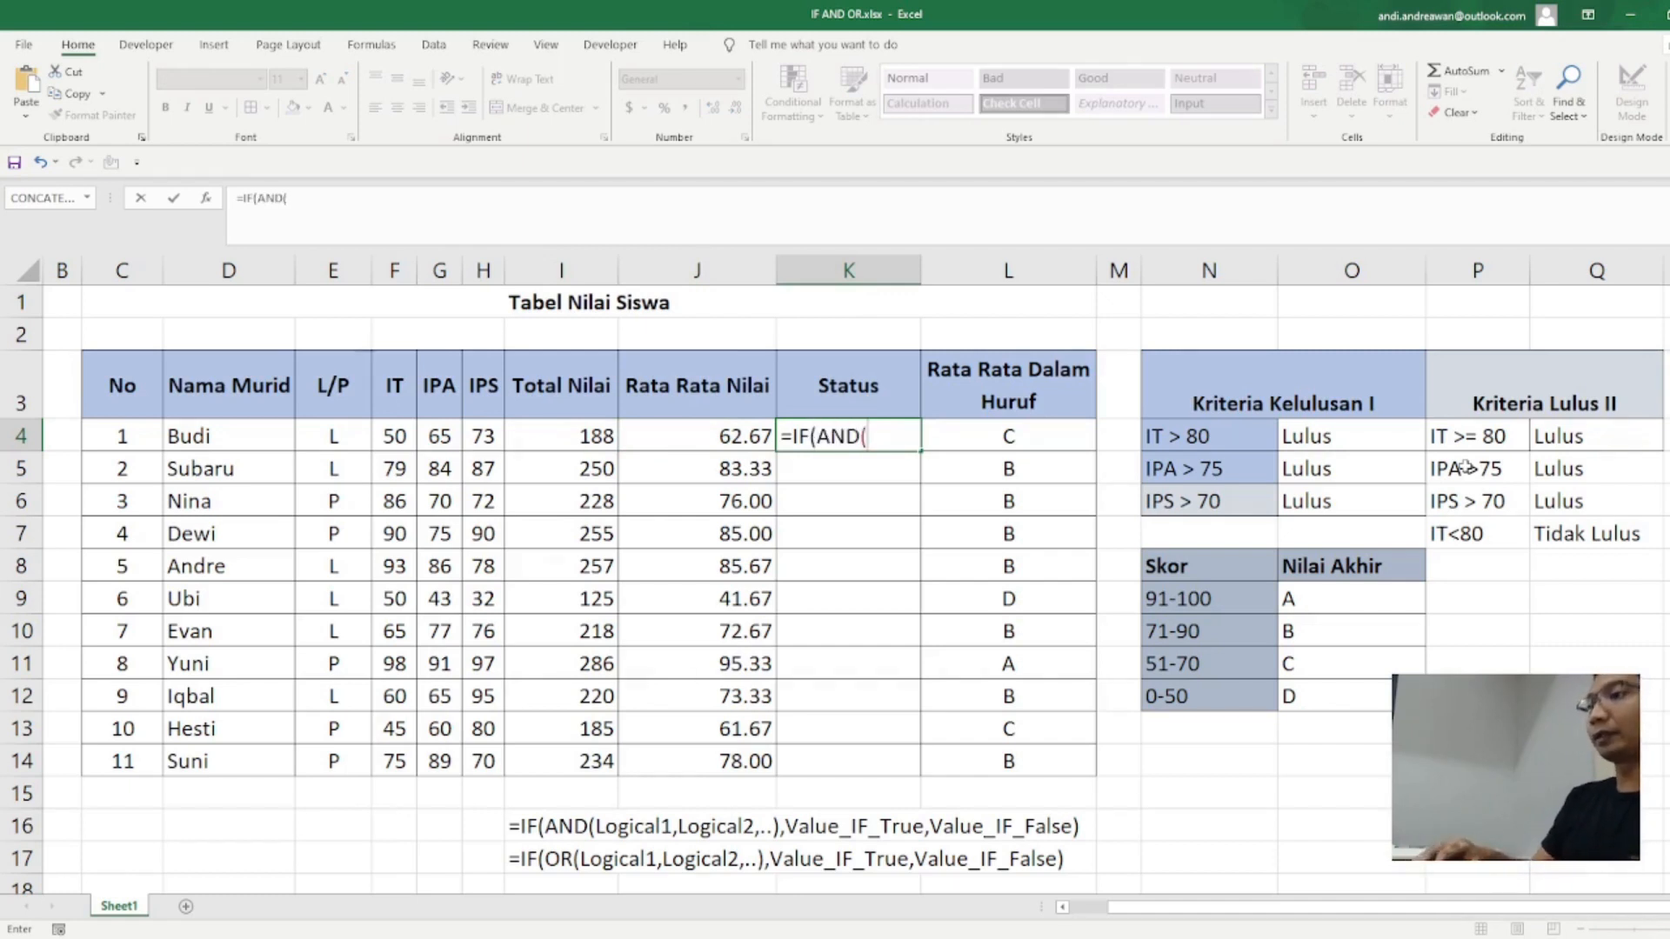
{"action": "type", "text": "OR("}
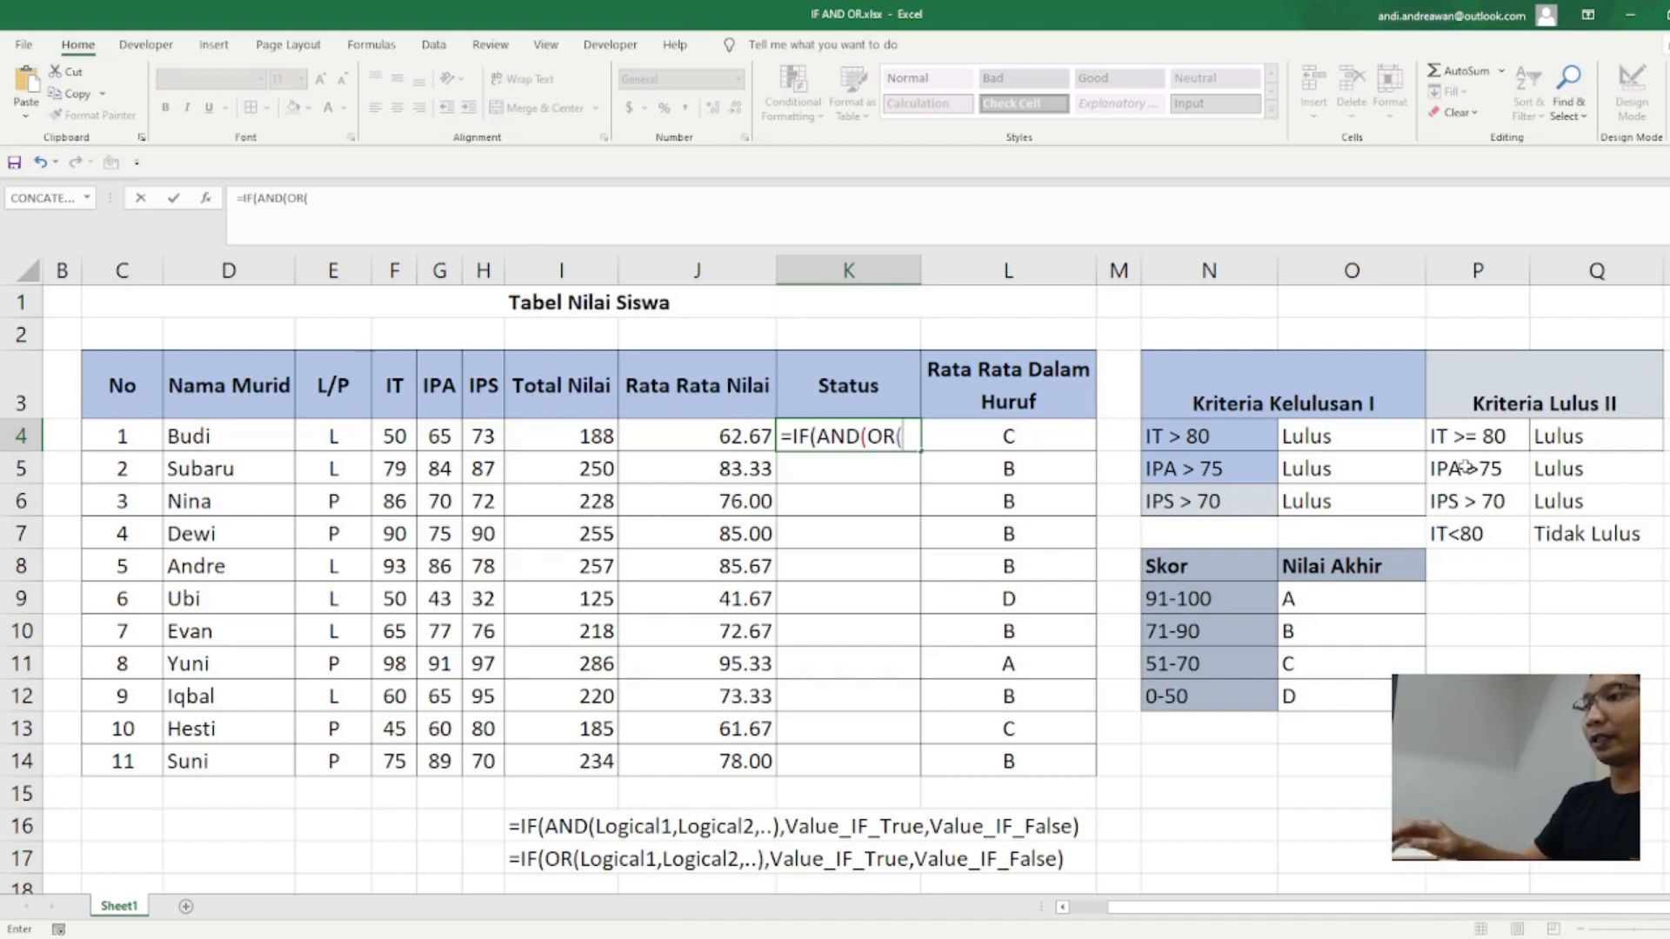
Step: Enter F4>79 as the condition of the OR function in the K4 formula and close the OR
{"action": "left_click", "coordinate": [392, 435]}
{"action": "type", "text": ">"}
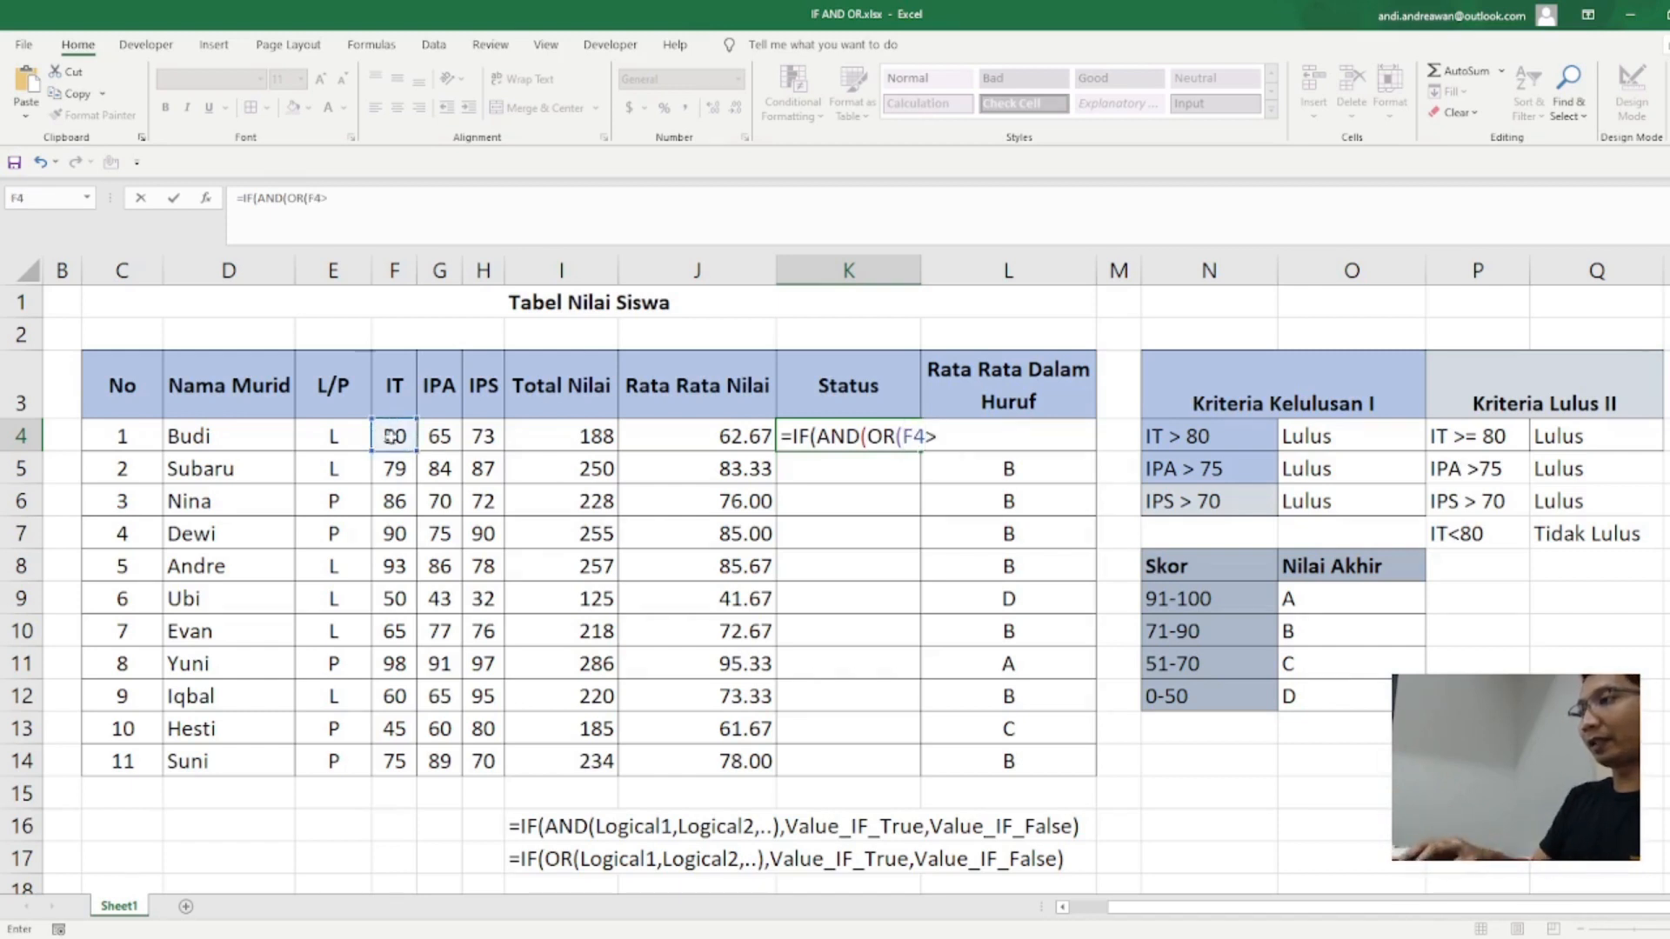
{"action": "type", "text": "79"}
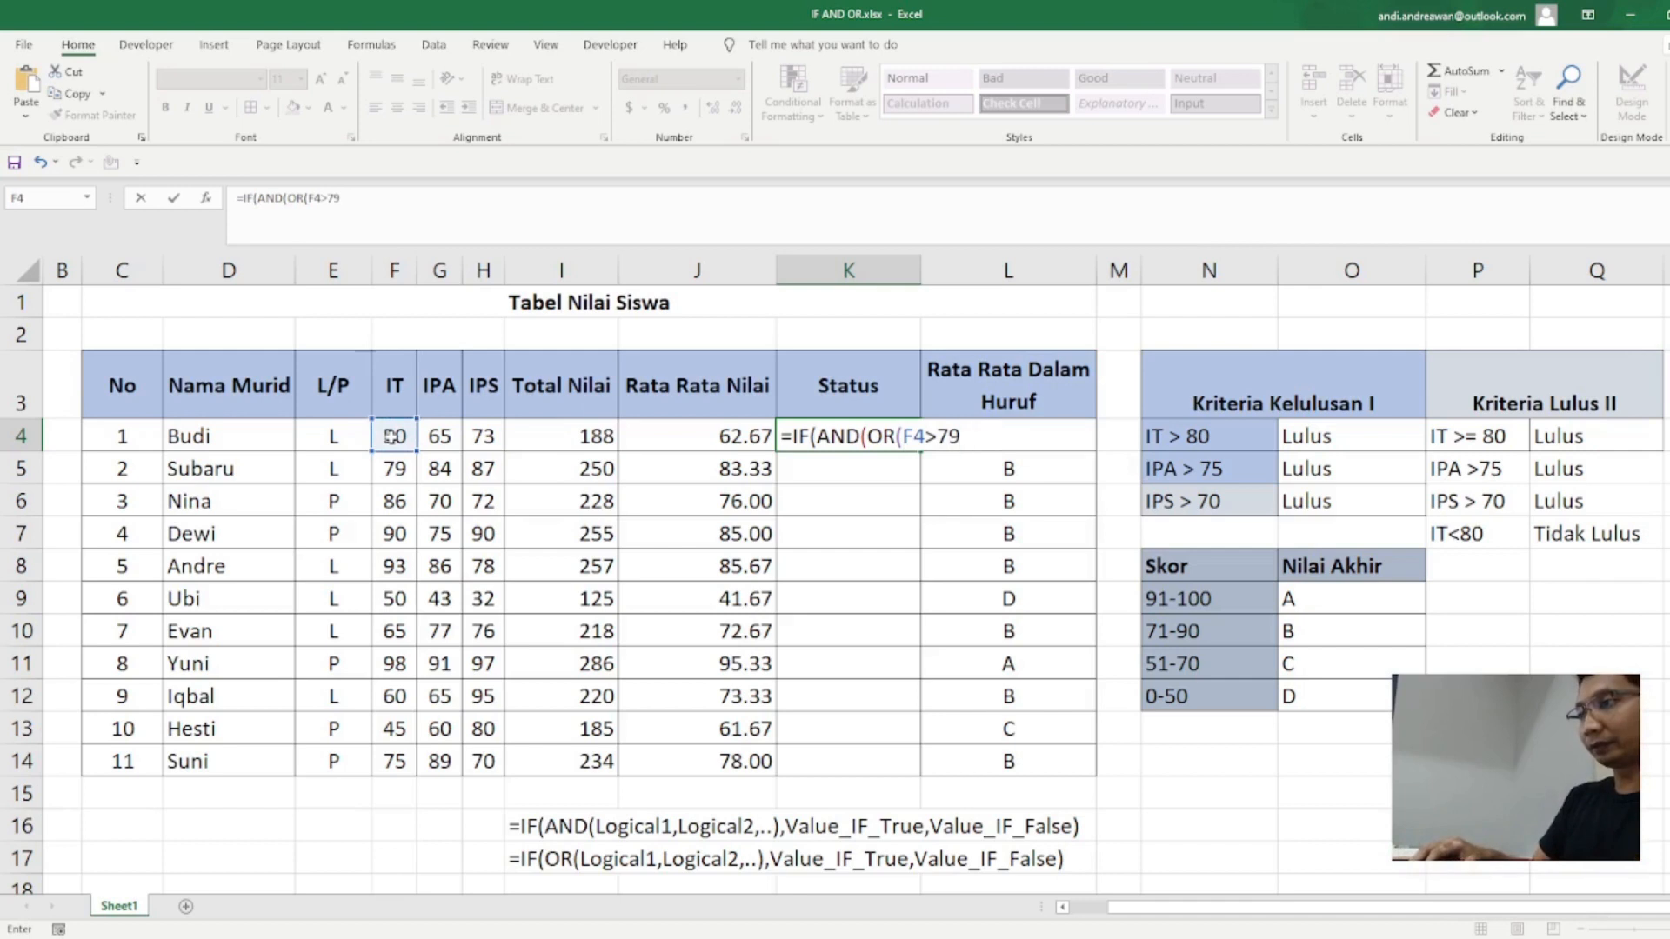
{"action": "type", "text": ")"}
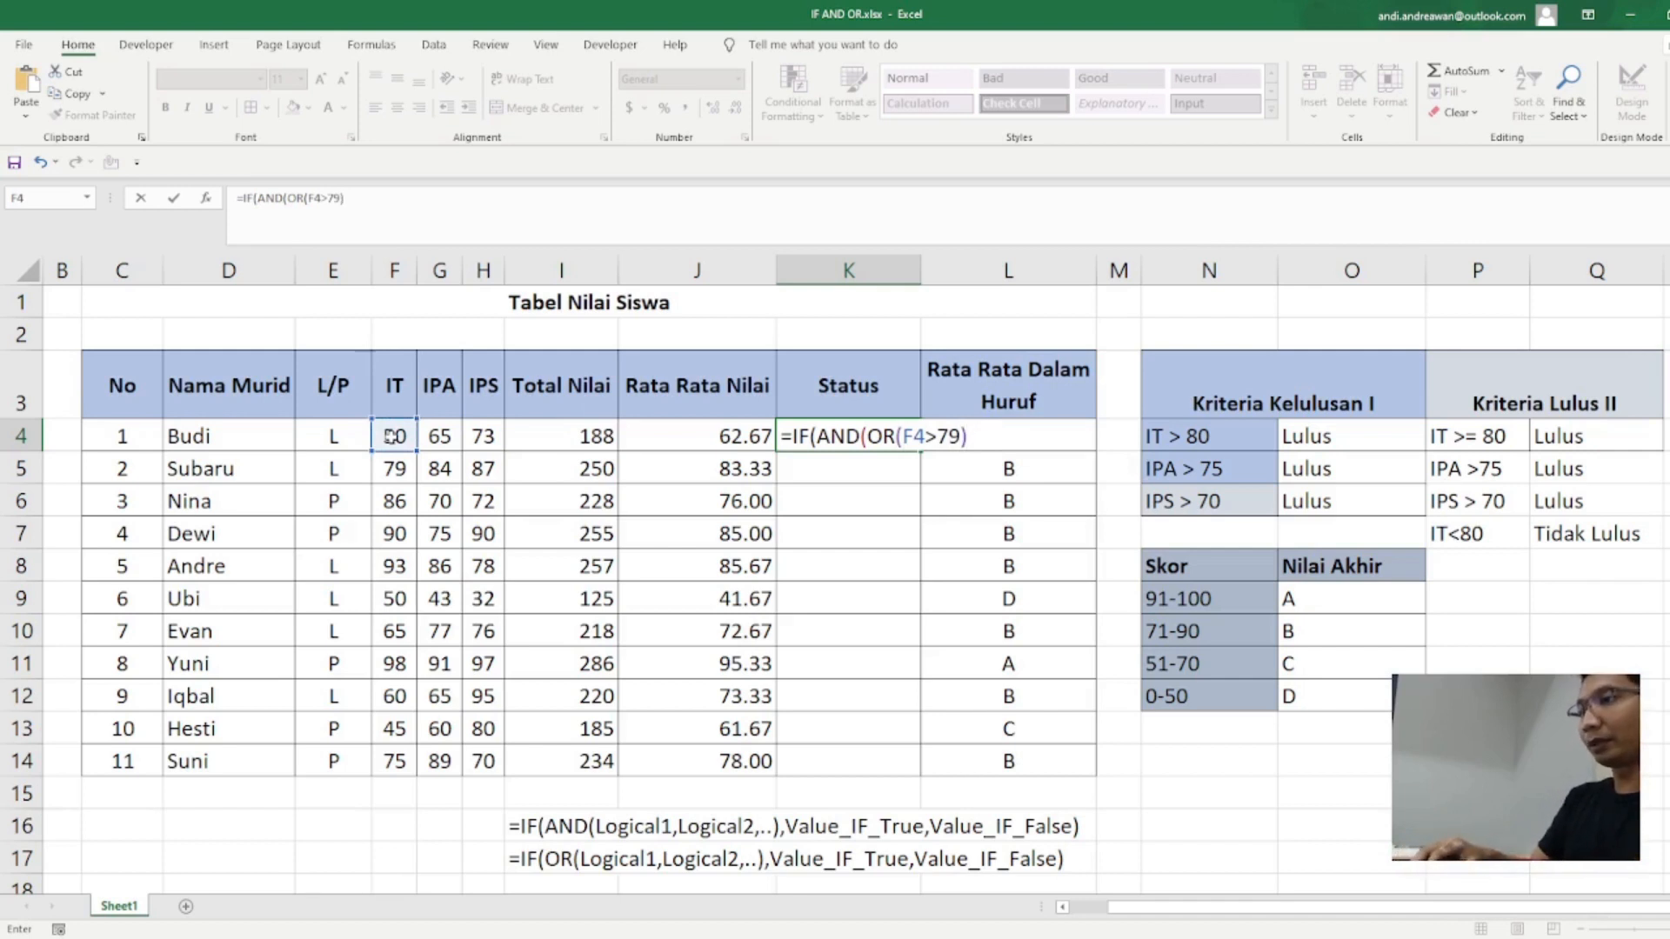
{"action": "type", "text": ","}
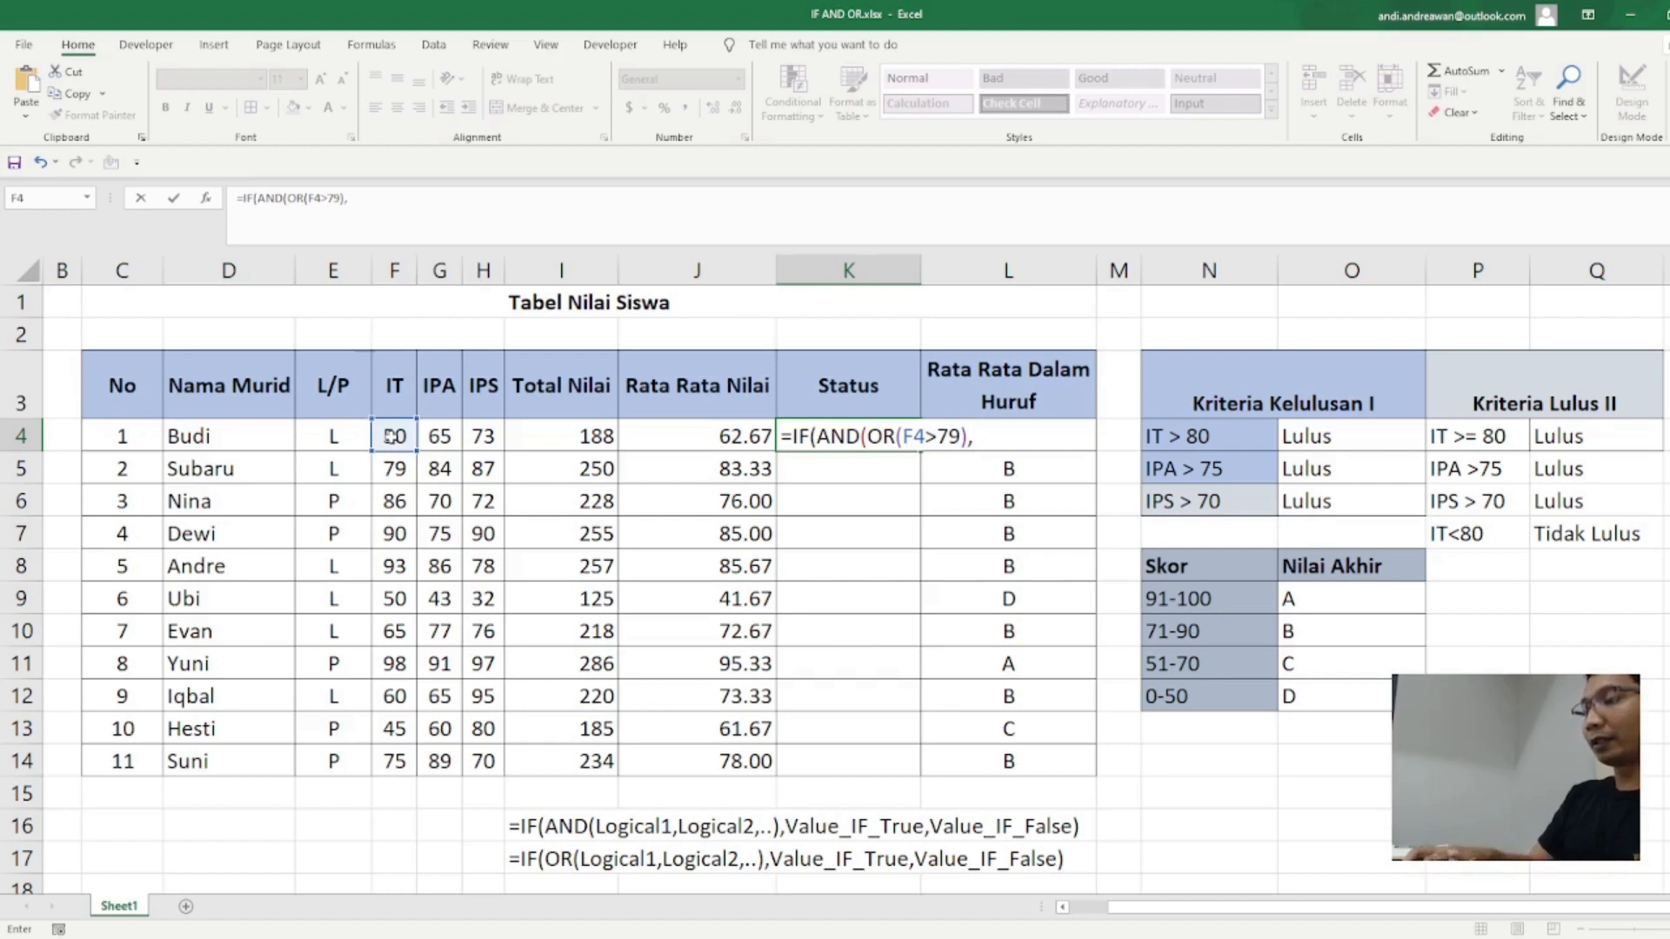
Step: Add G4>75 and H4>70 as further conditions of the AND function in the K4 formula and close the AND
{"action": "left_click", "coordinate": [442, 430]}
{"action": "type", "text": ">7"}
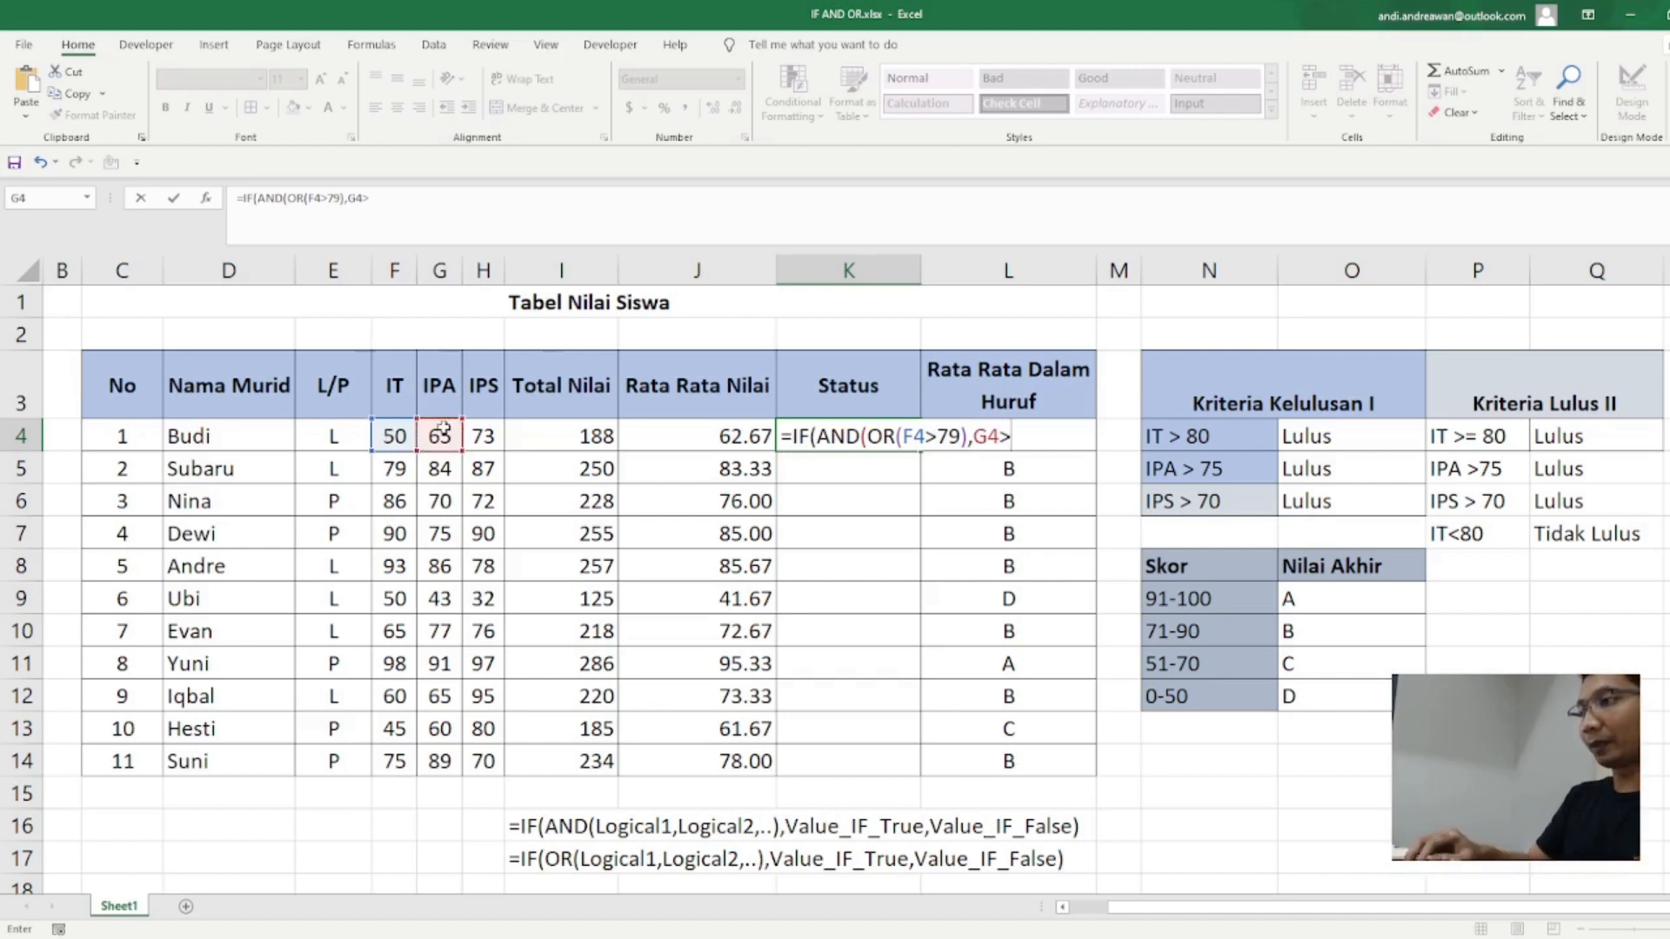
{"action": "type", "text": "5,"}
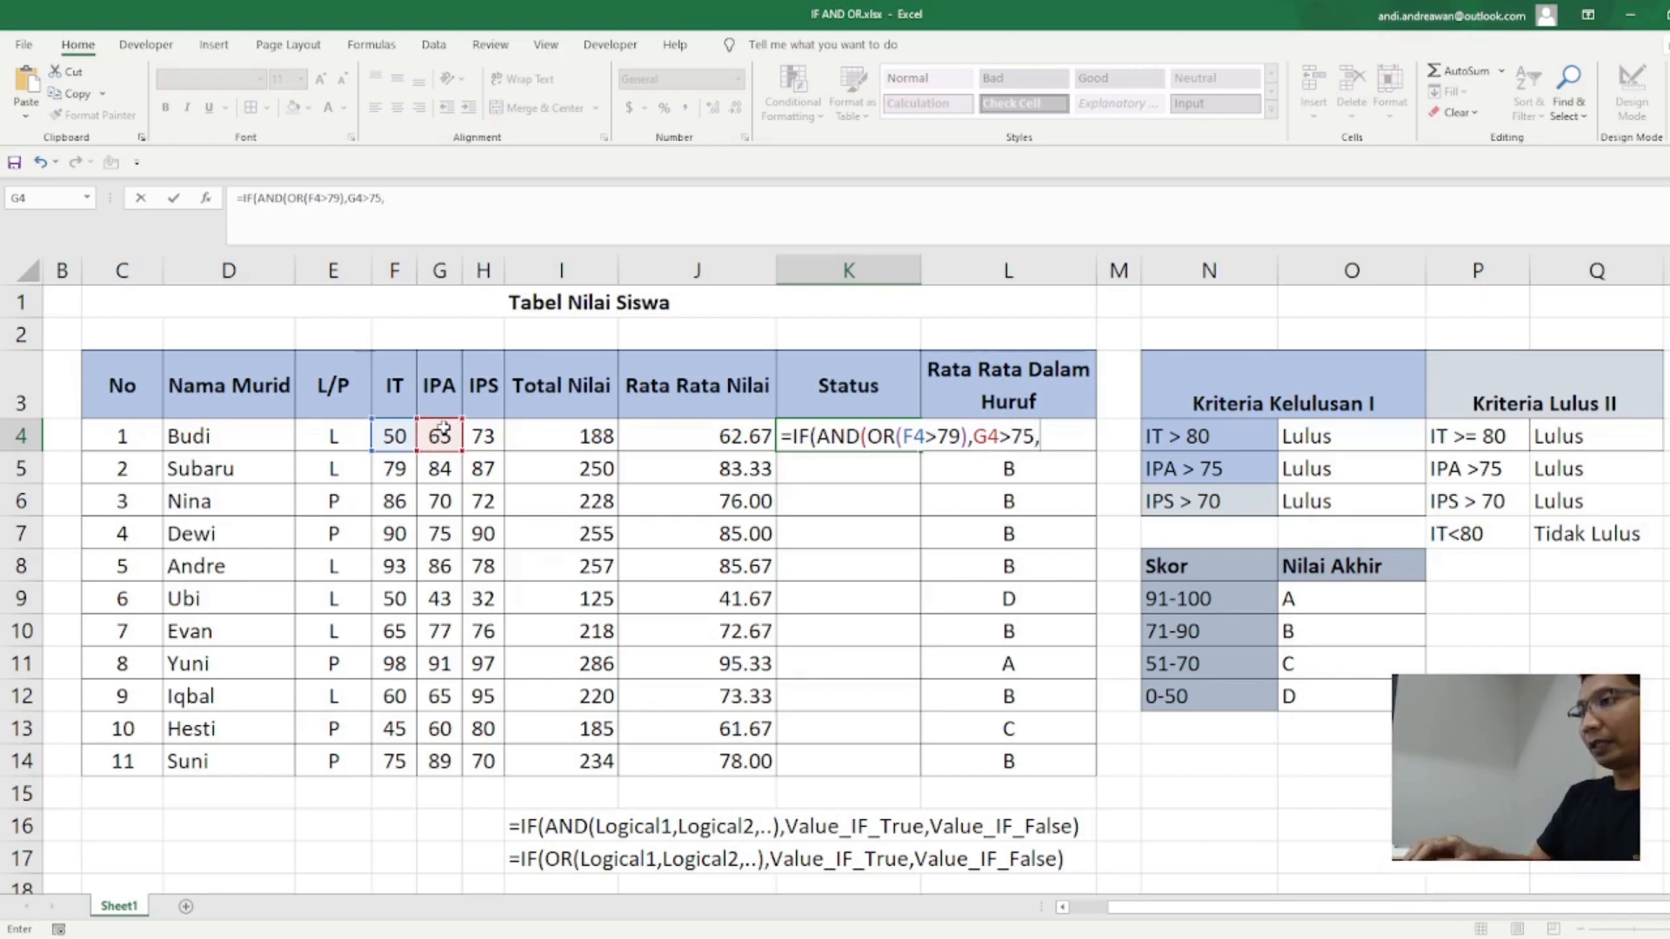
{"action": "left_click", "coordinate": [477, 426]}
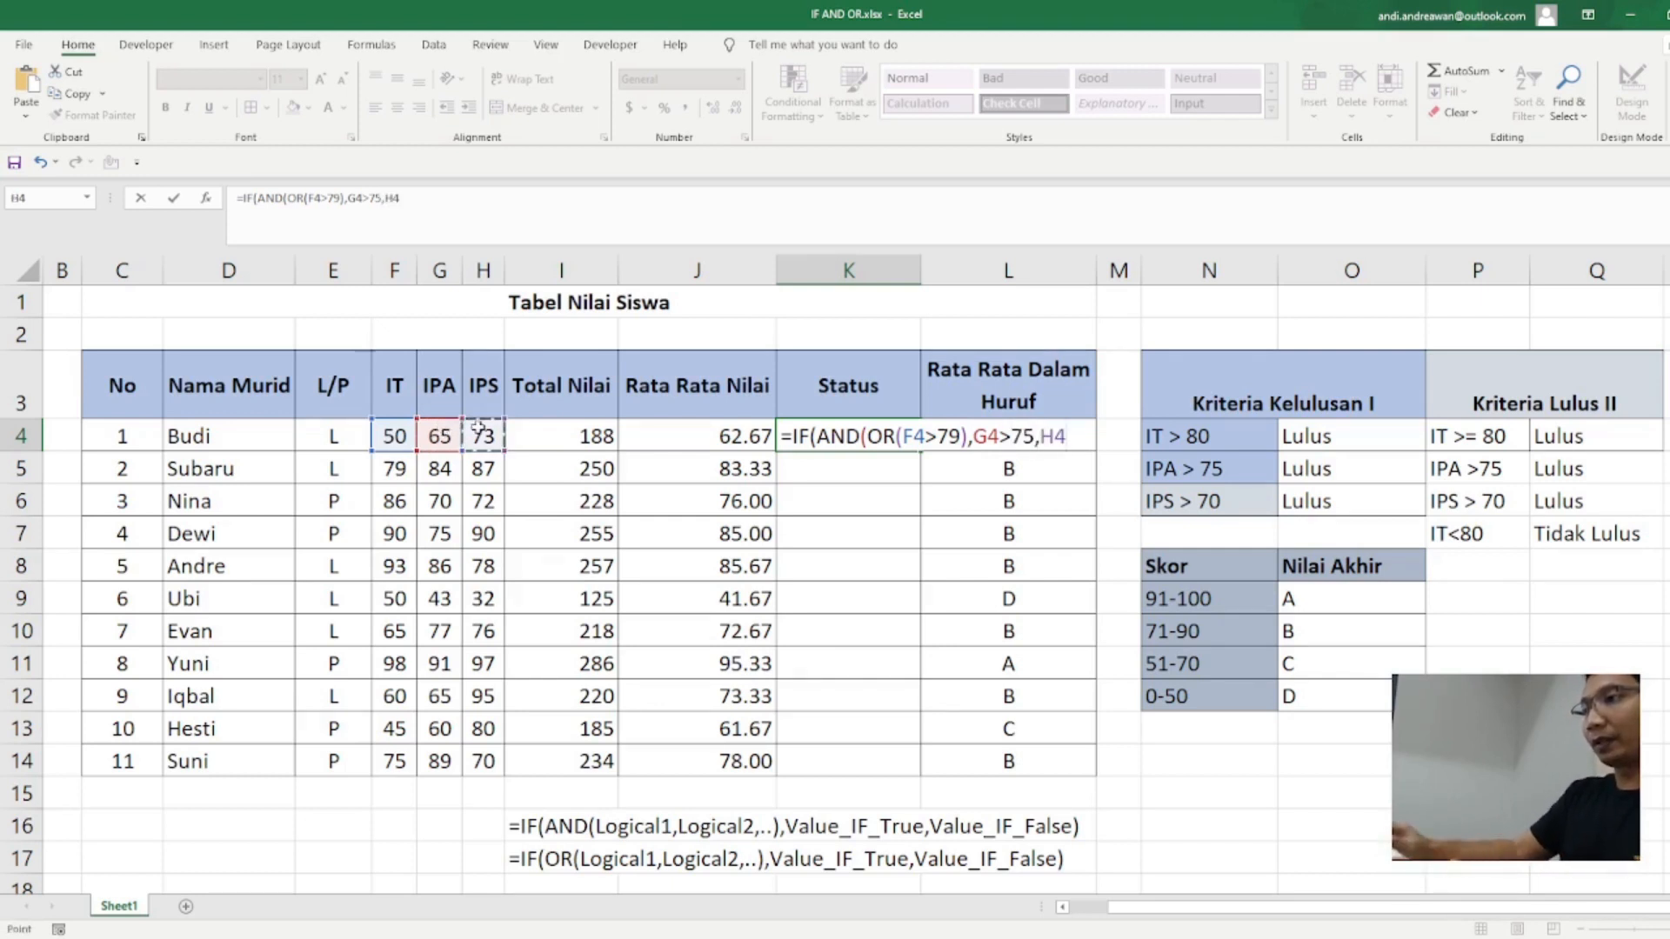
{"action": "type", "text": ">"}
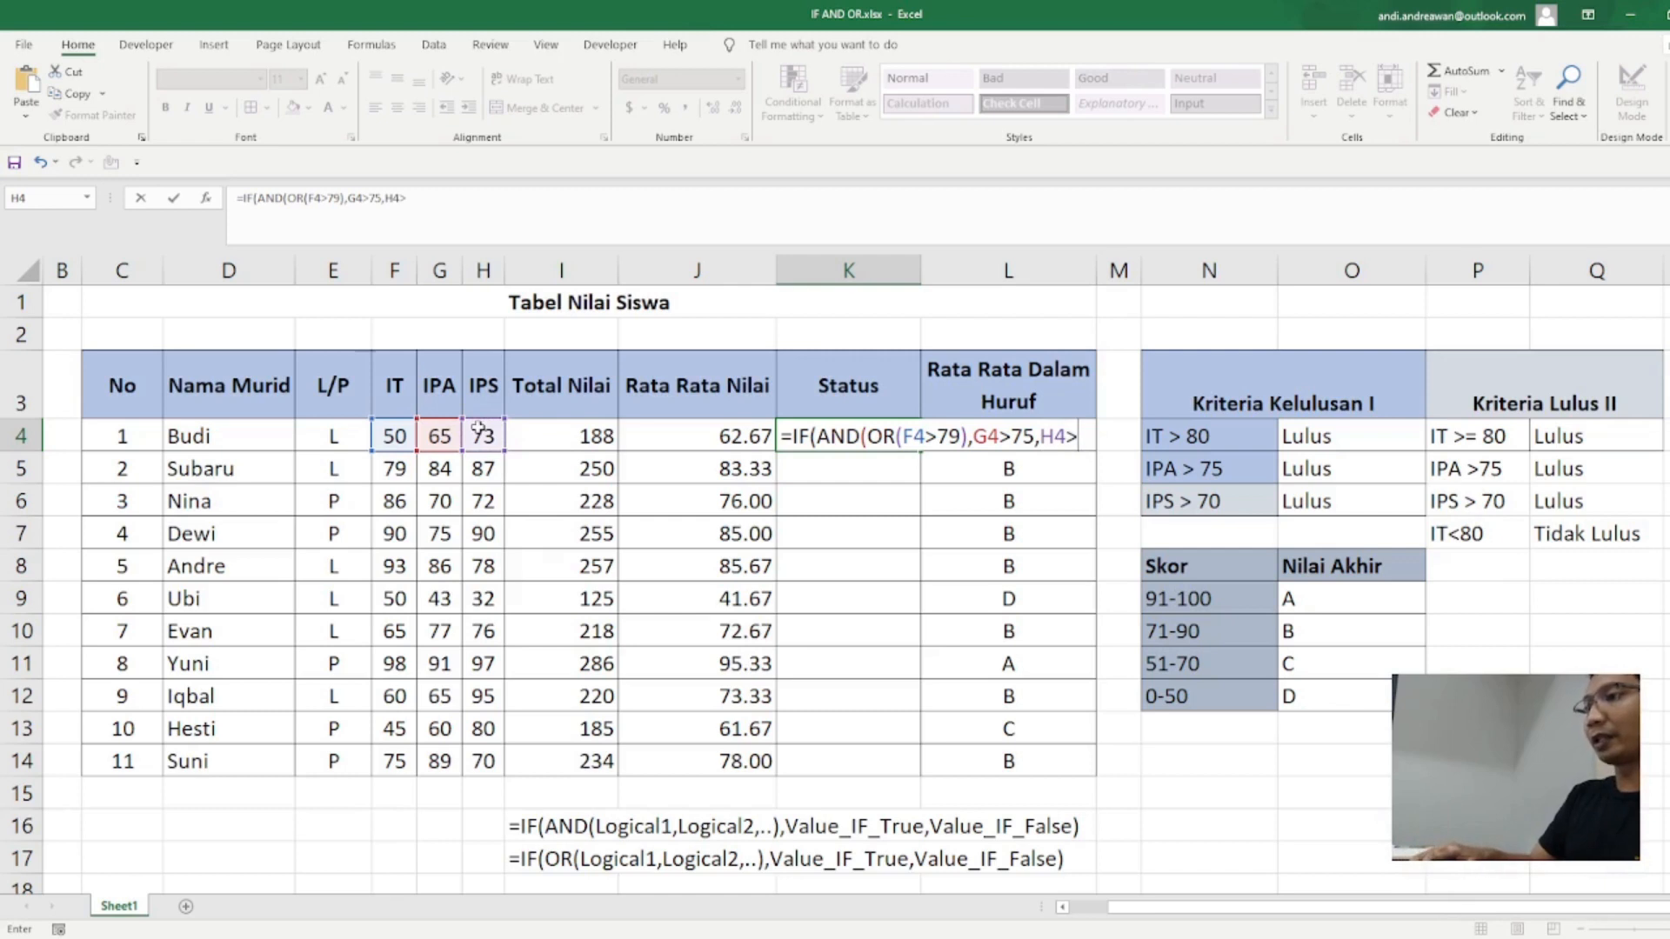
{"action": "type", "text": "70"}
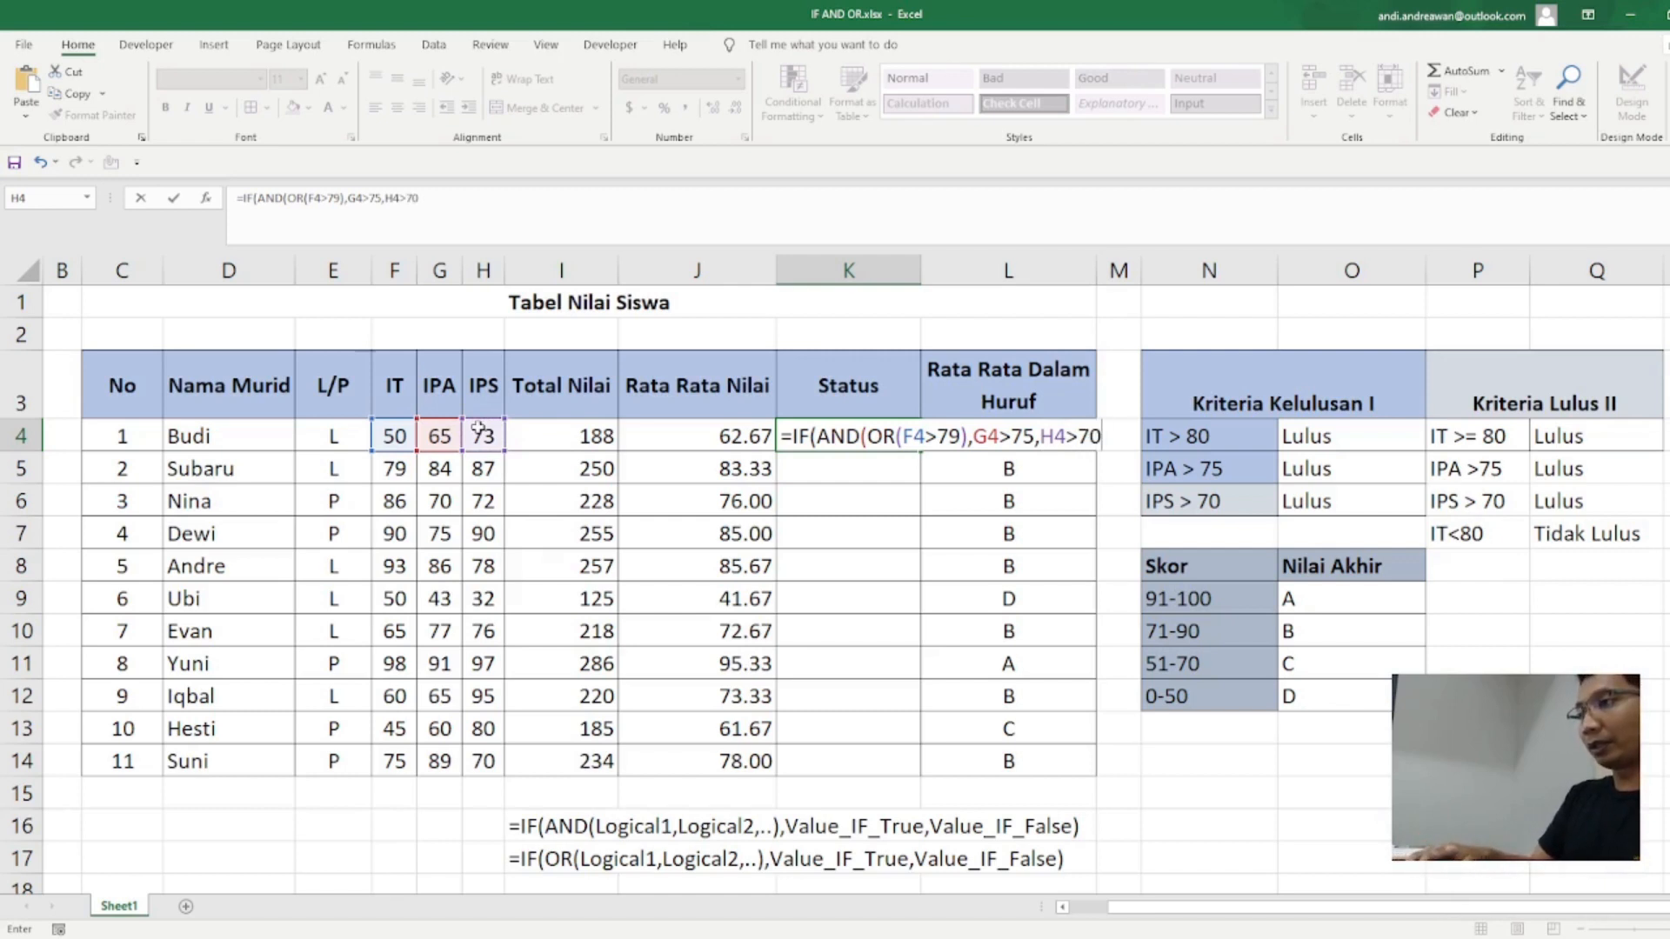
{"action": "type", "text": "),"}
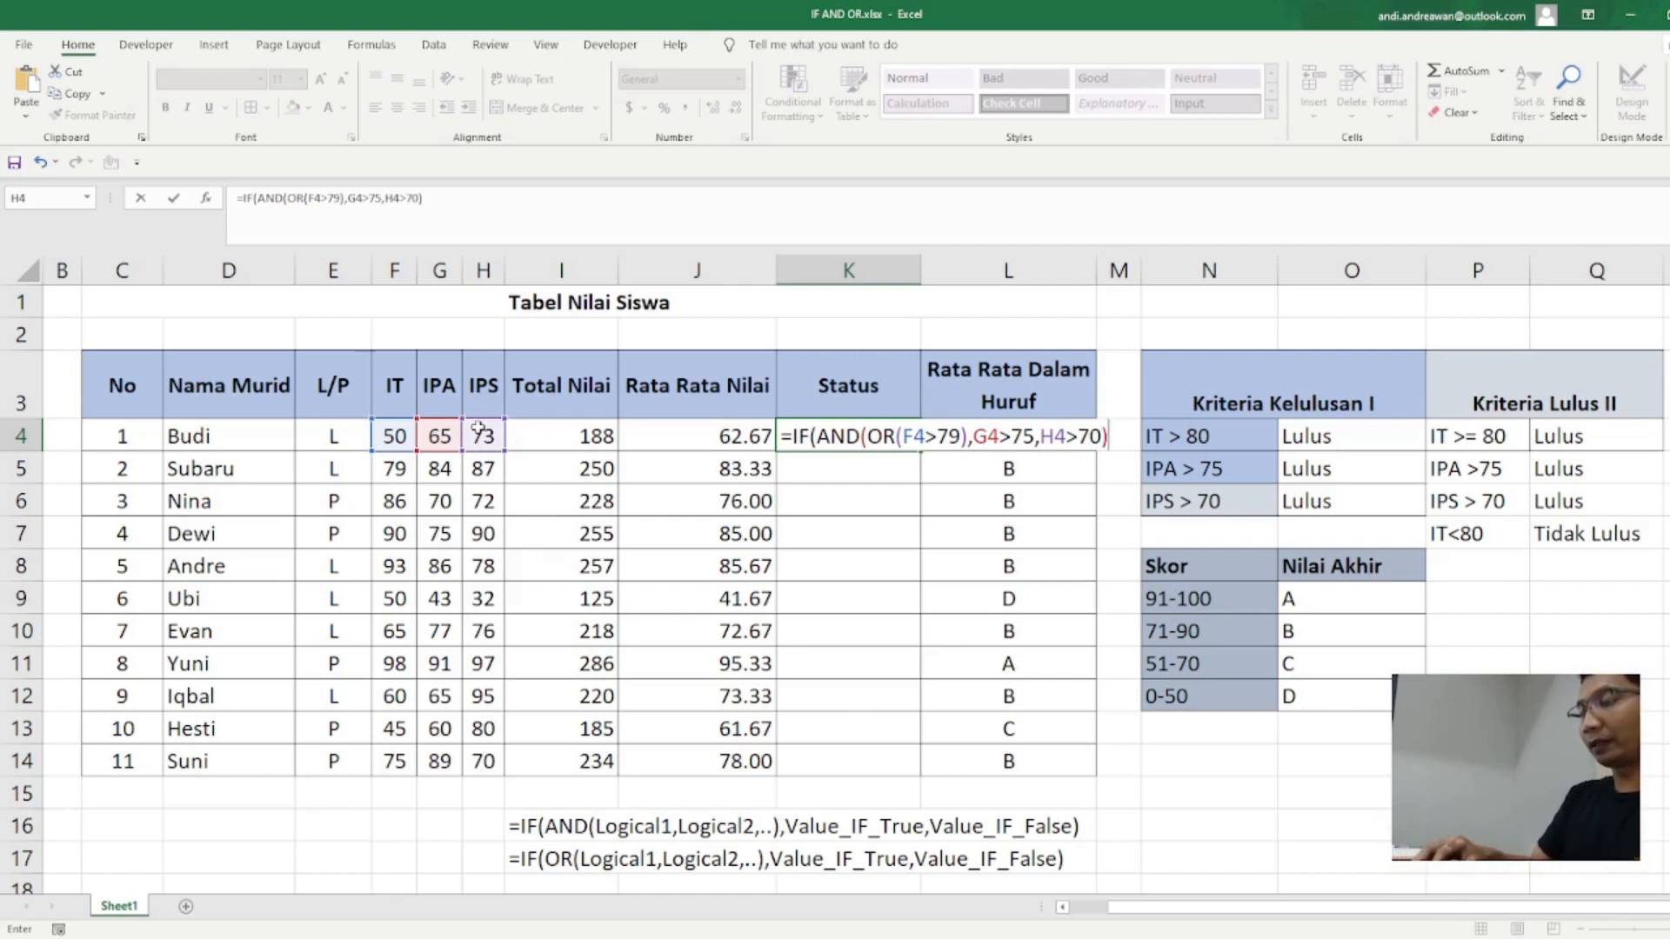
{"action": "type", "text": "\"Lulu"}
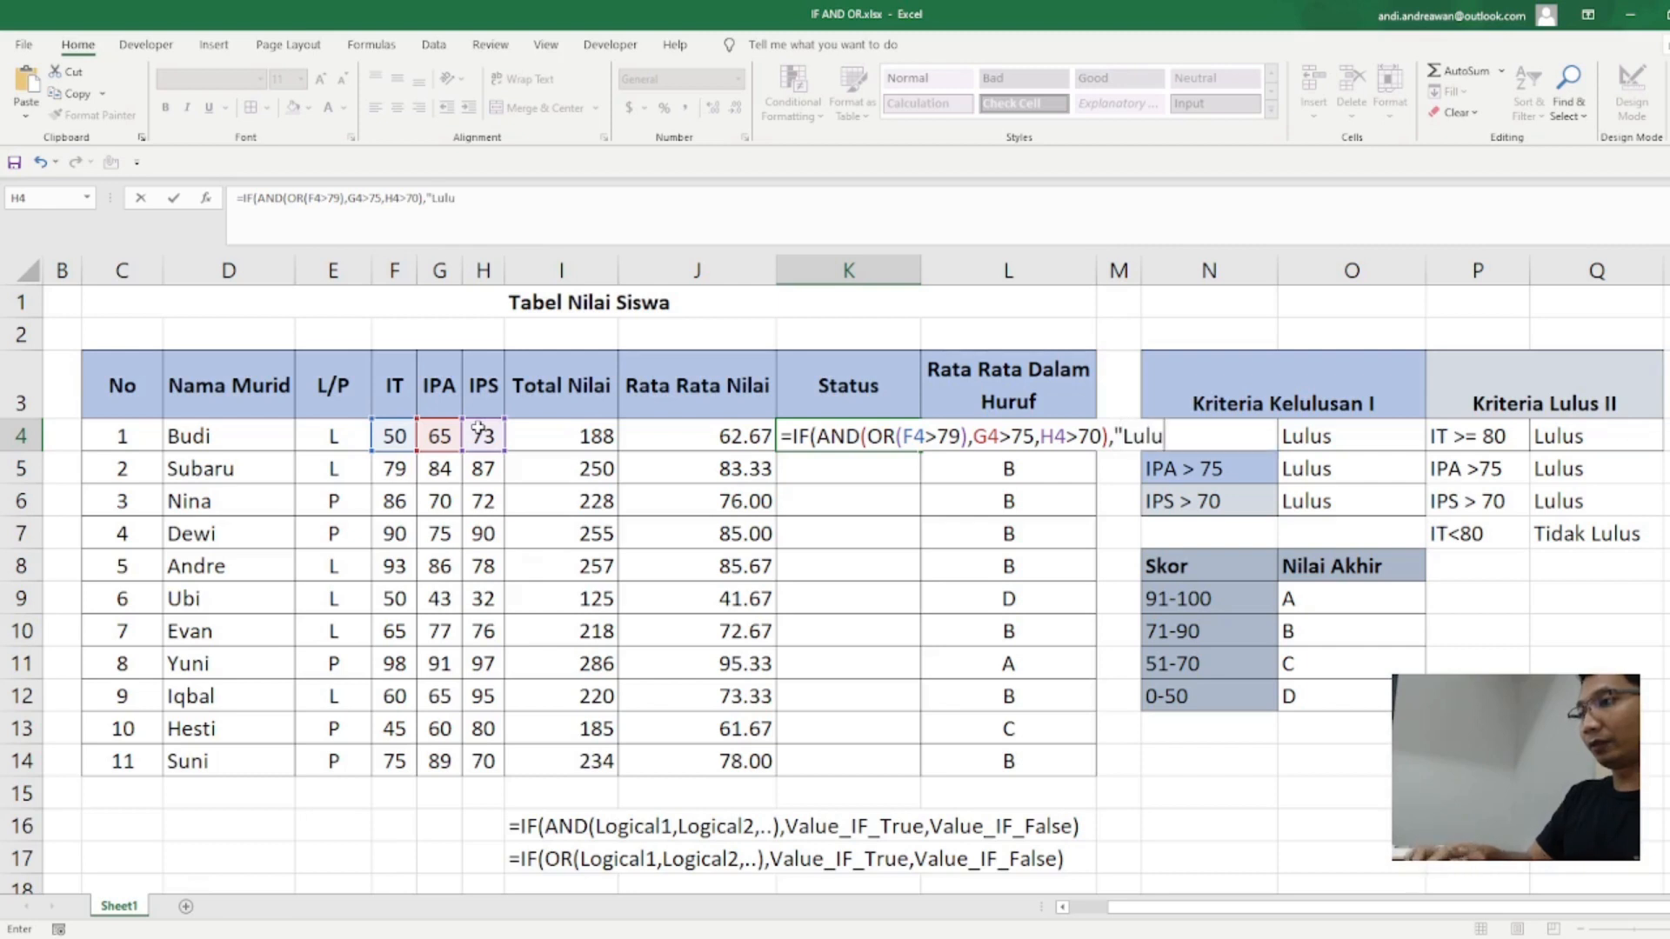
{"action": "type", "text": "s\","}
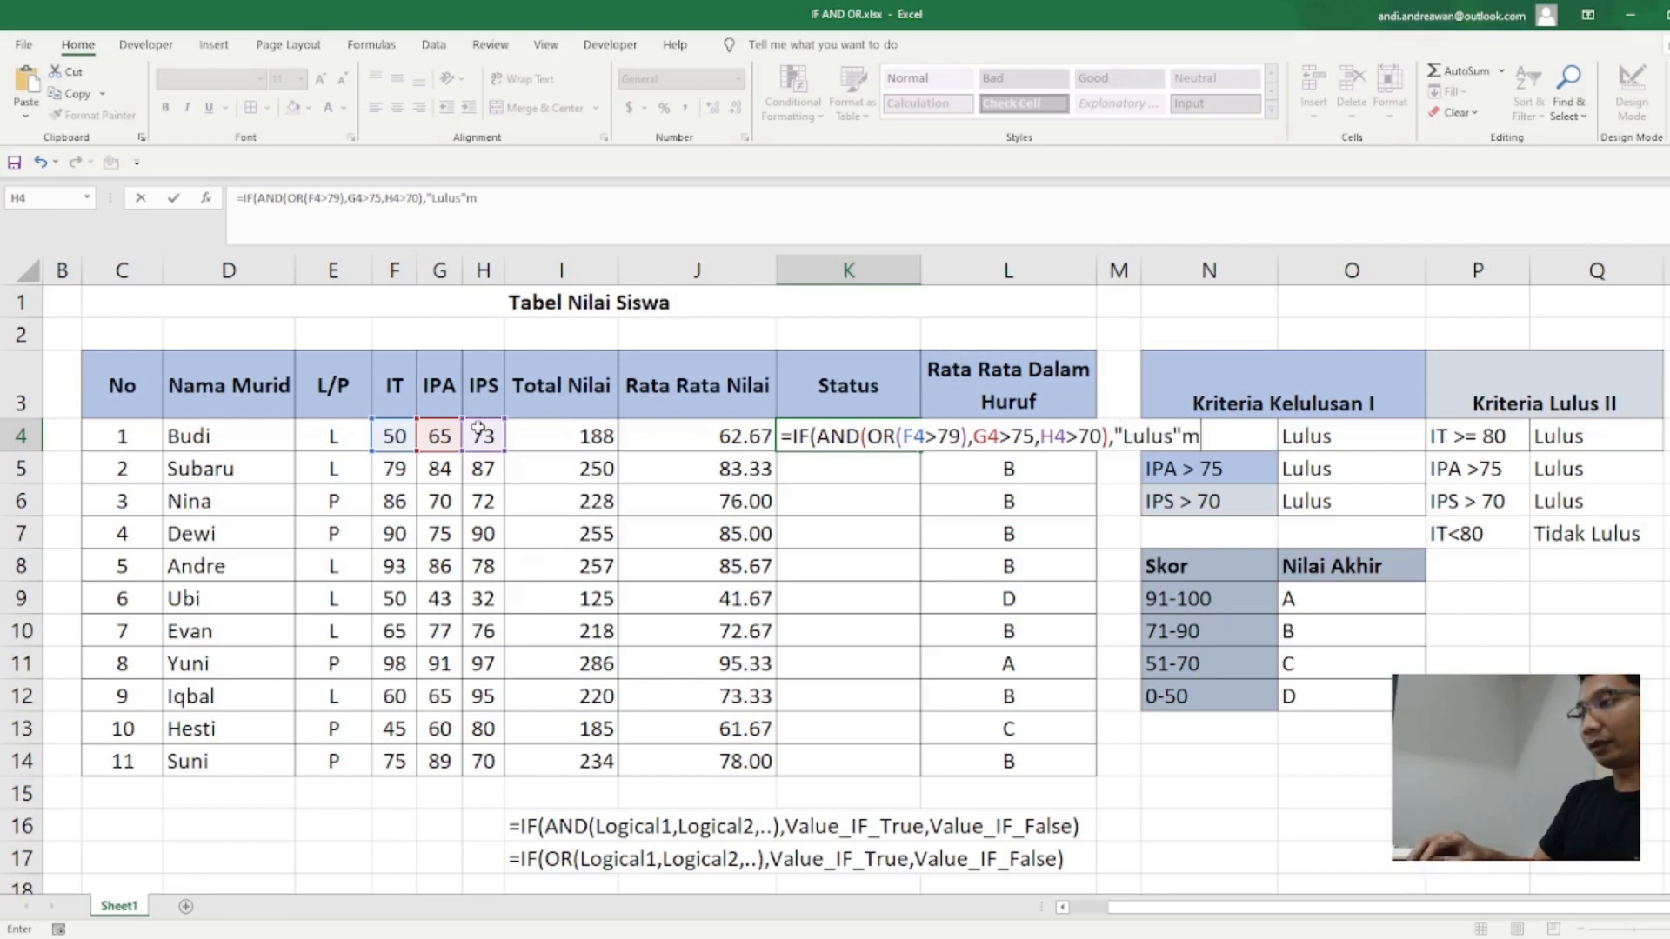
{"action": "type", "text": "\""}
{"action": "type", "text": "Tid"}
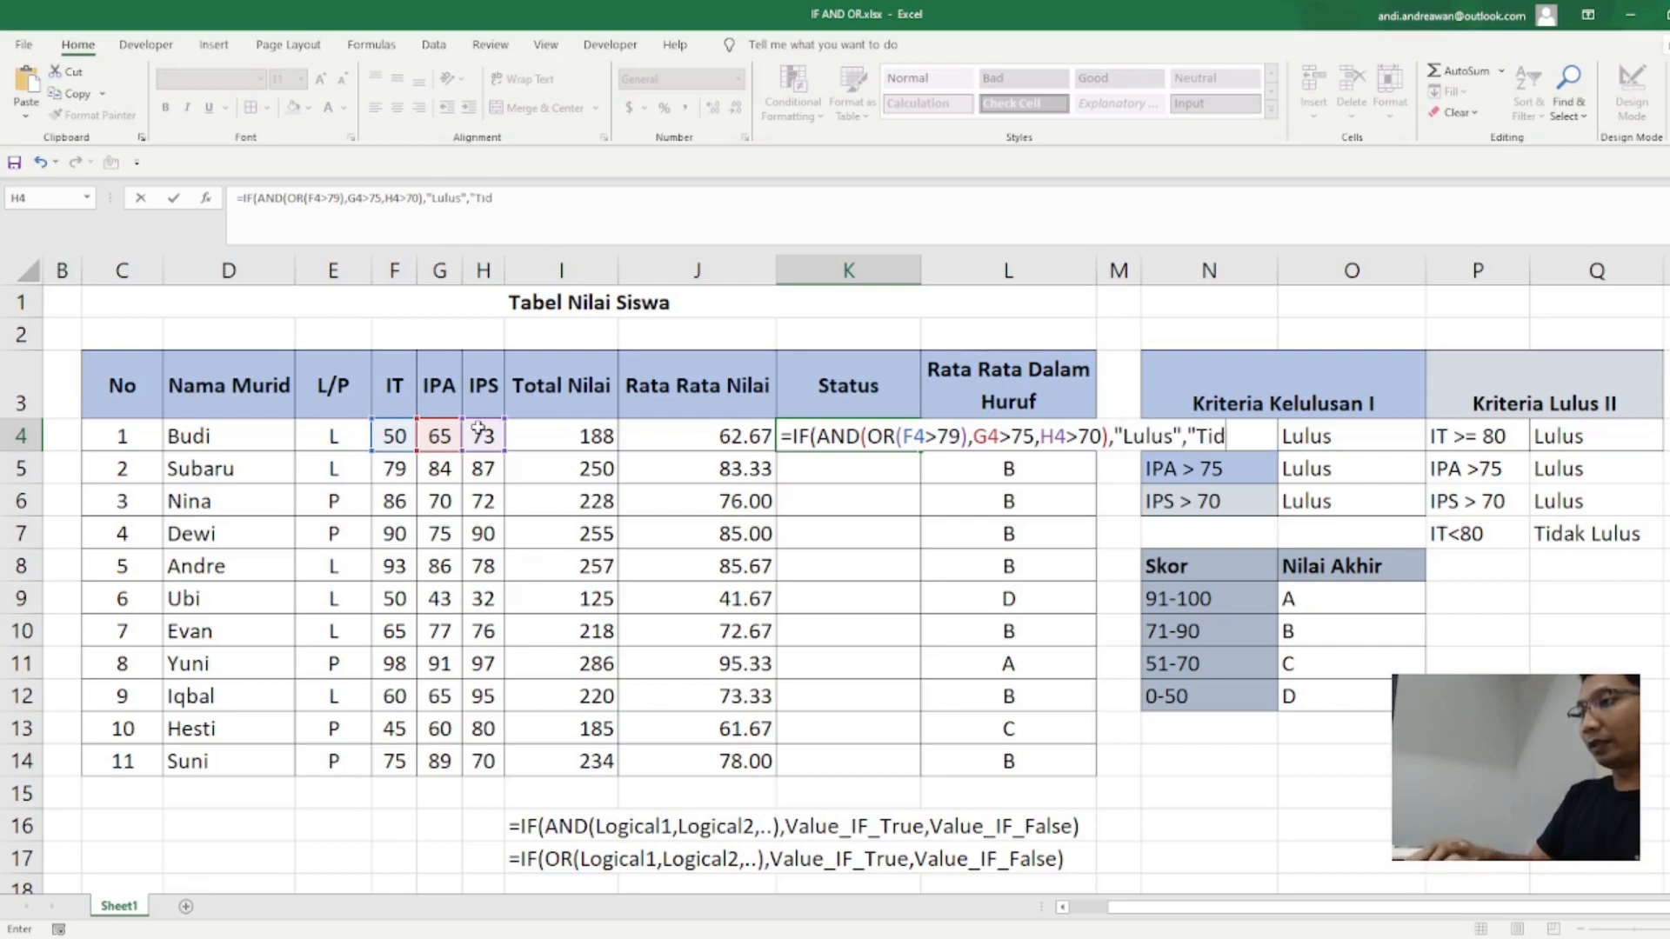
{"action": "type", "text": "ak Lulus\")"}
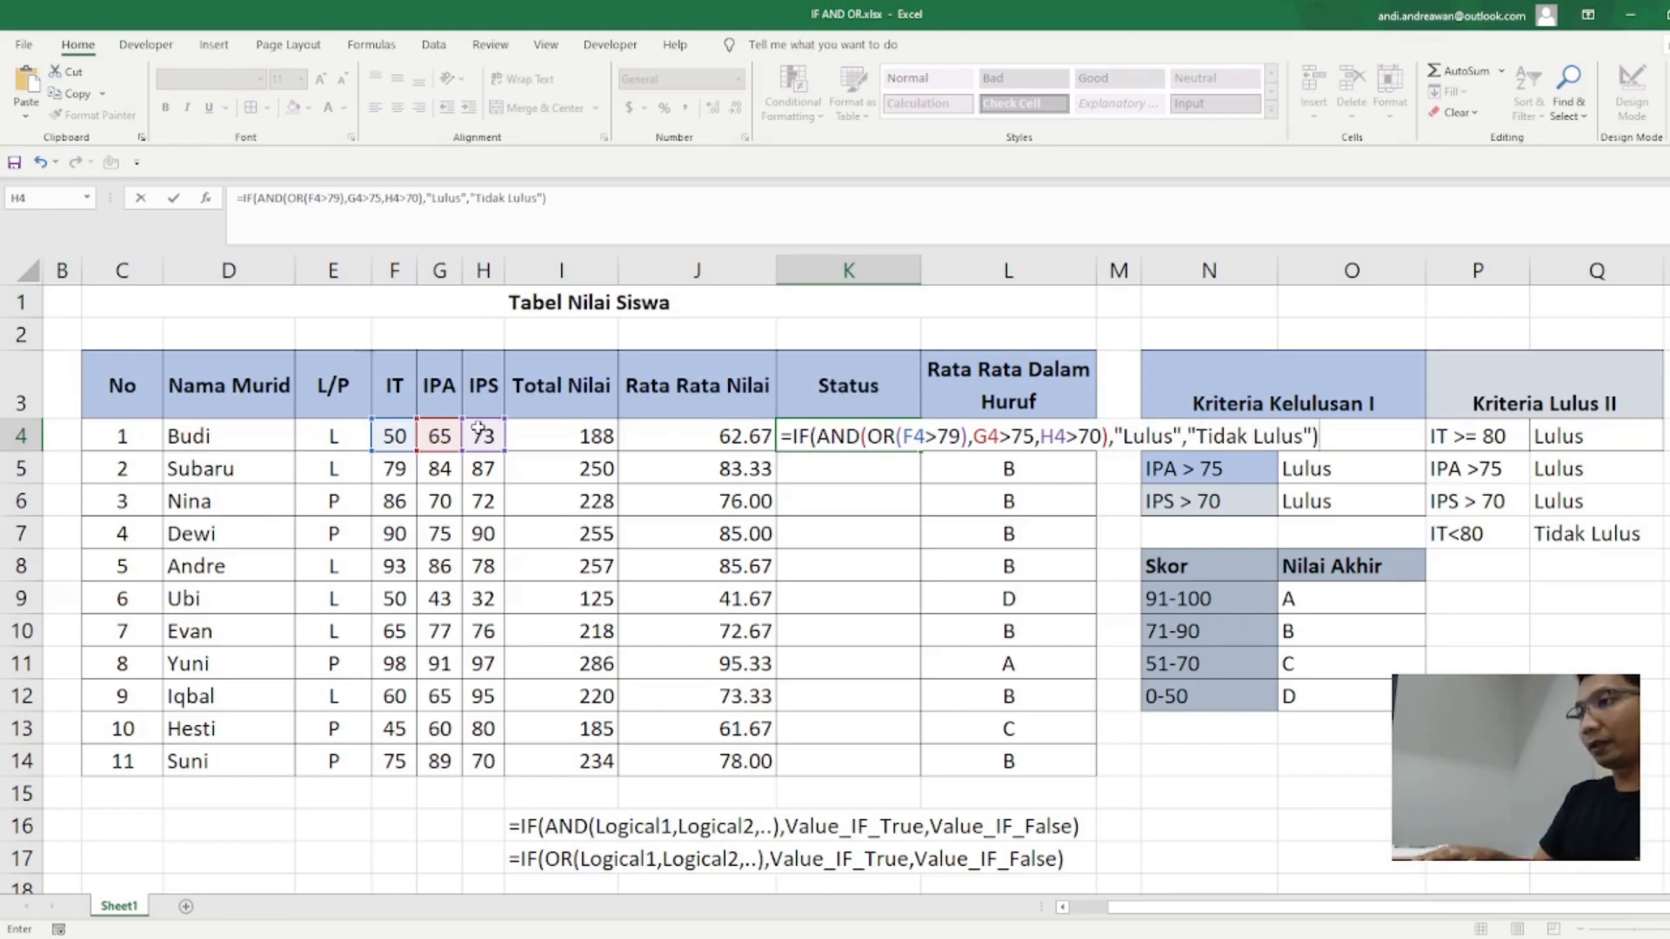
Step: Complete the K4 formula with "Lulus" if true and "Tidak Lulus" if false, and fill it down to K14
{"action": "key", "text": "Return"}
{"action": "key", "text": "Up"}
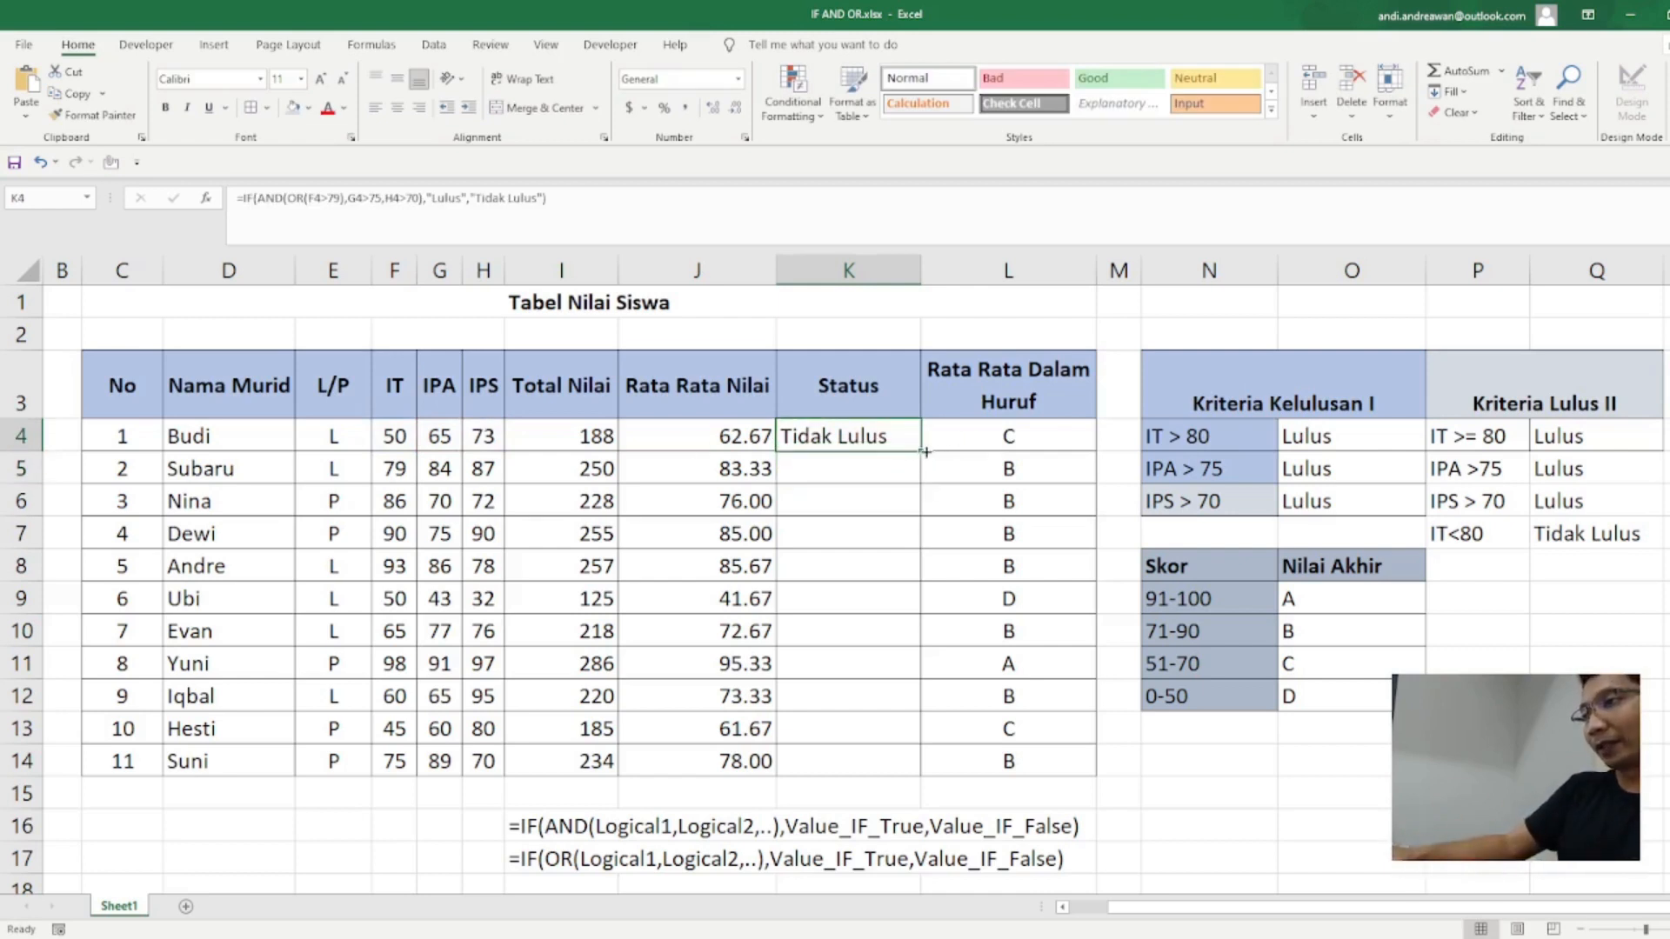
{"action": "left_click_drag", "start_coordinate": [920, 451], "coordinate": [920, 774]}
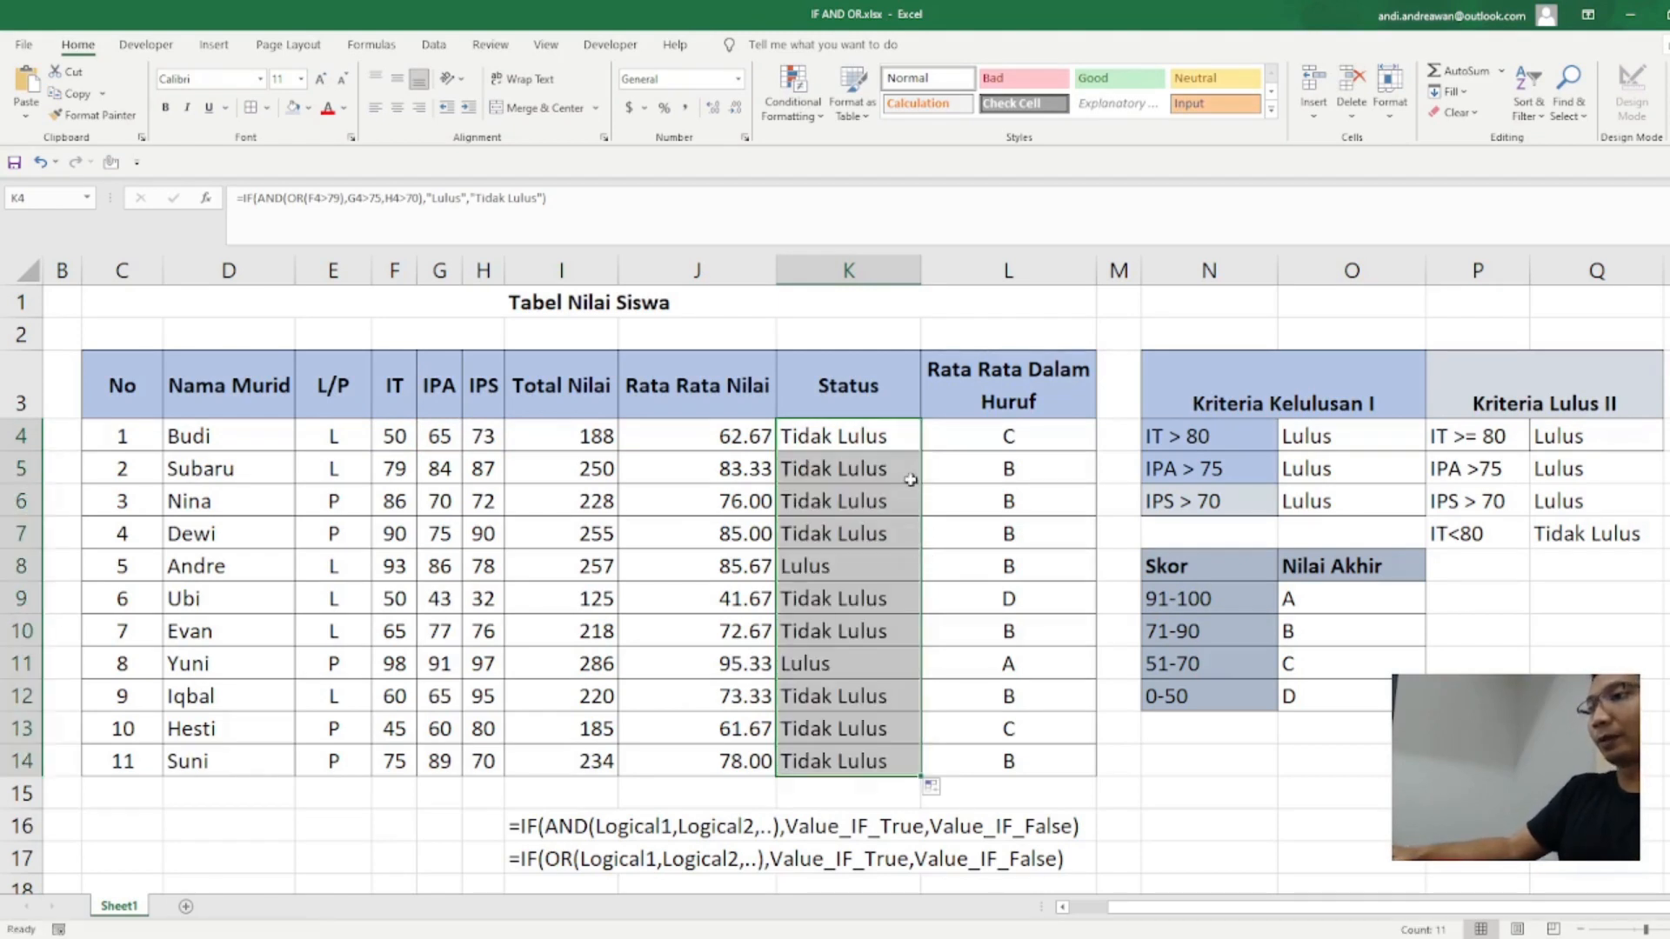
Step: Examine the combined IF, AND and OR formula in K4 and its copies in the Status column down to K11
{"action": "left_click", "coordinate": [866, 537]}
{"action": "left_click", "coordinate": [845, 461]}
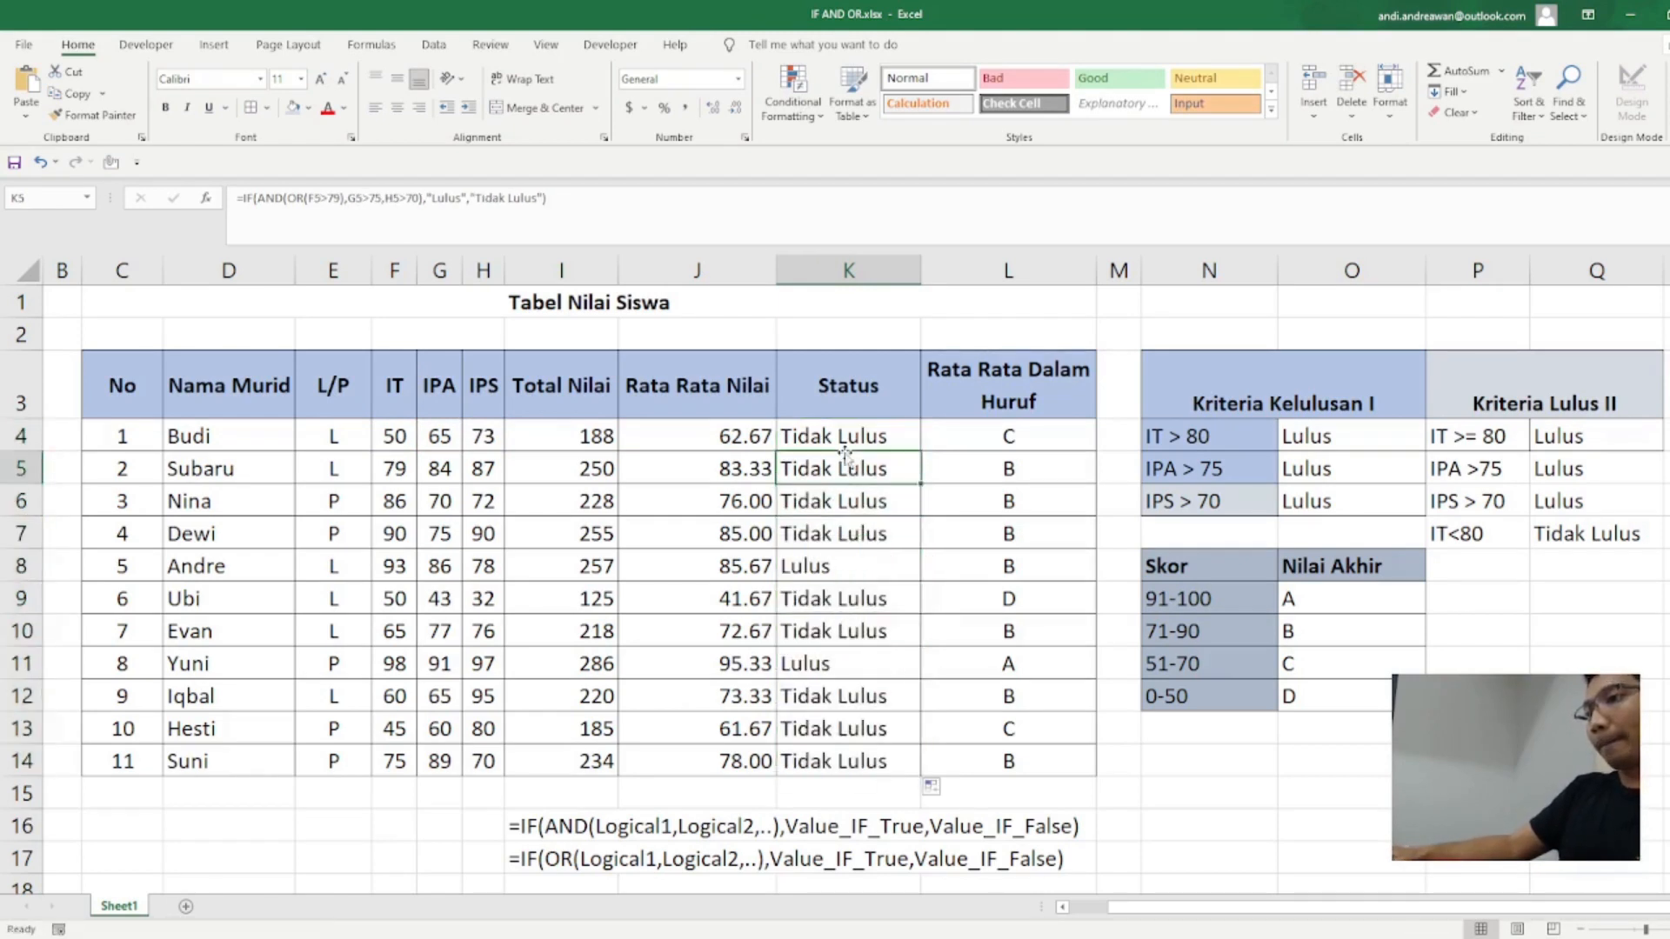
{"action": "left_click", "coordinate": [845, 437]}
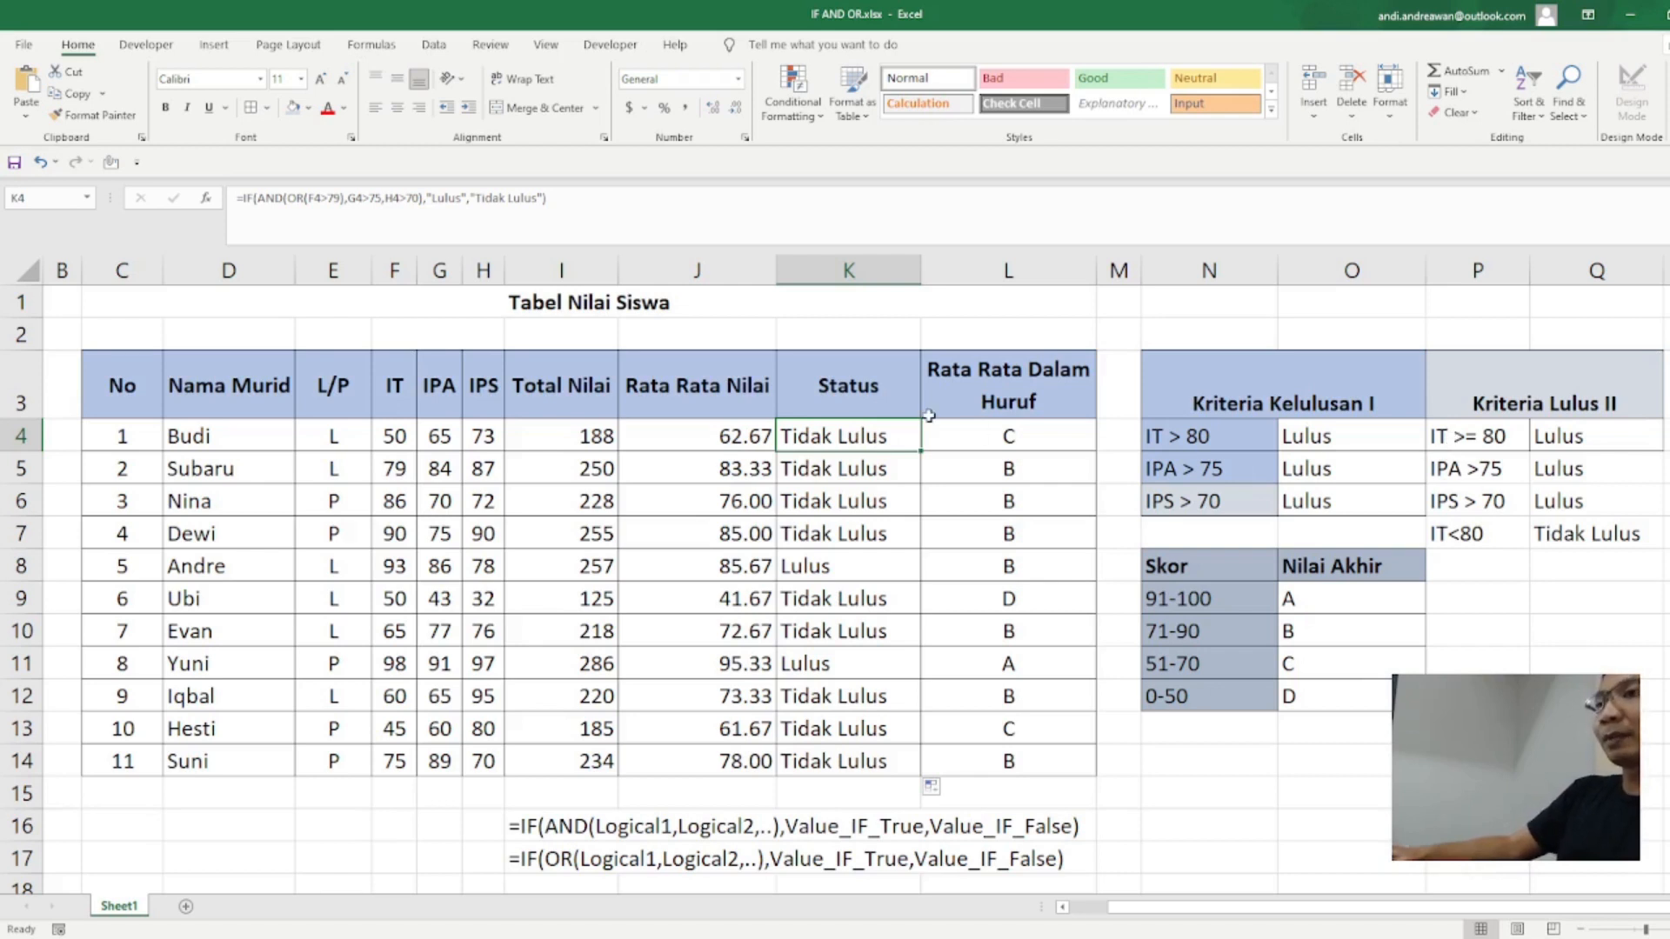
{"action": "double_click", "coordinate": [842, 447]}
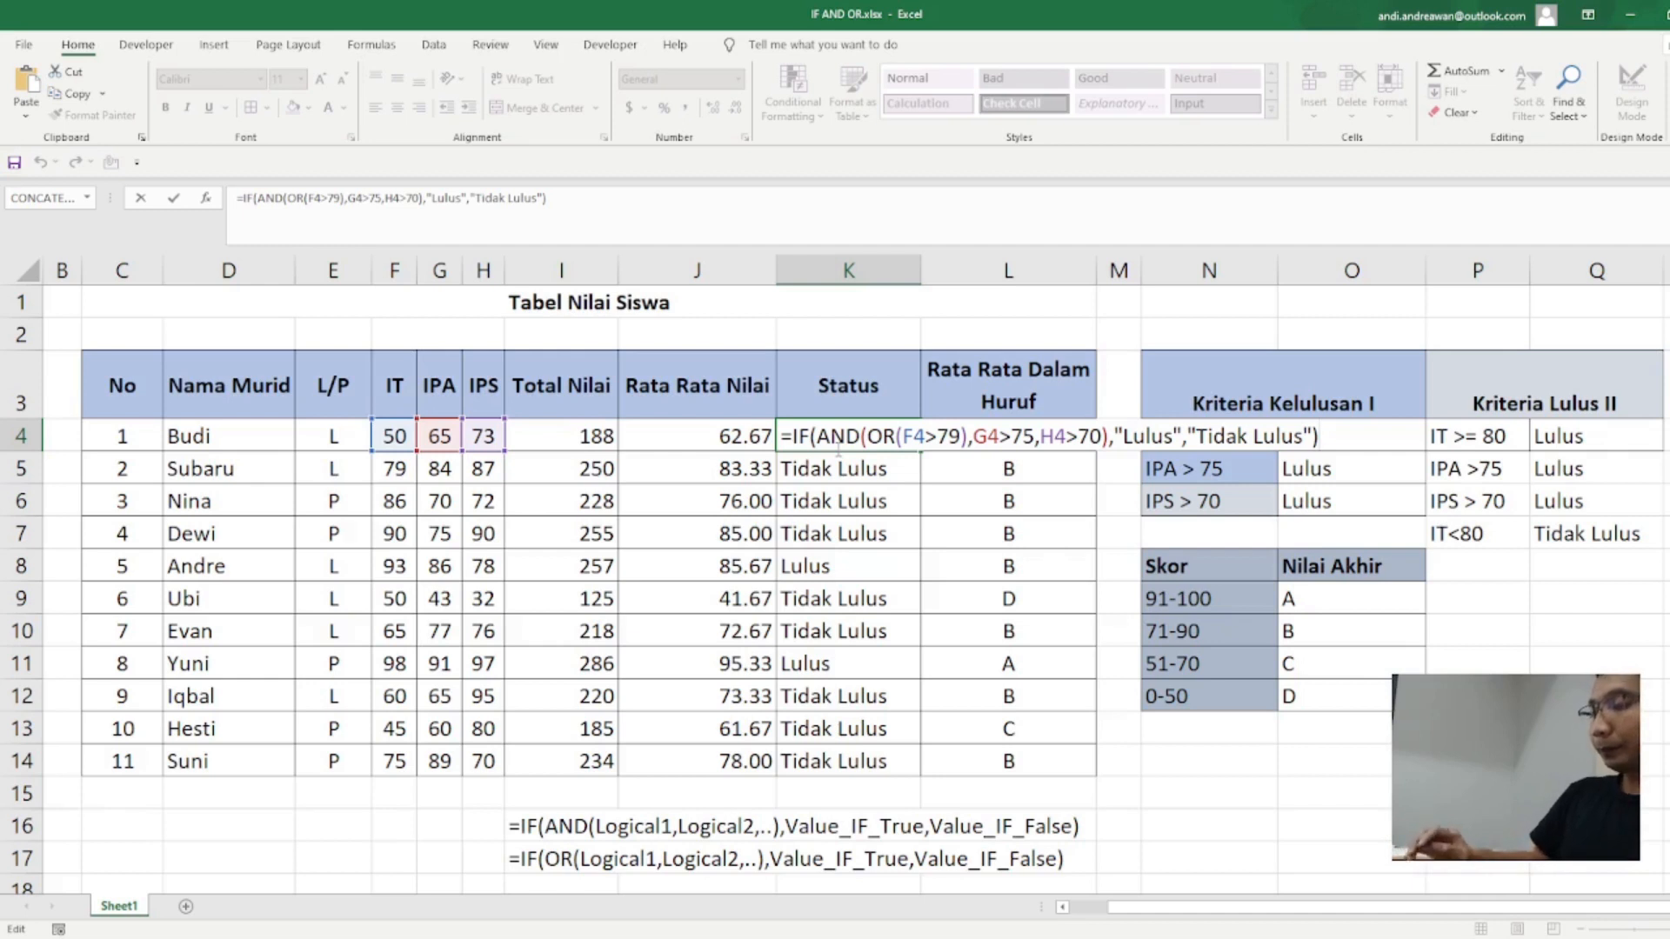
{"action": "key", "text": "Return"}
{"action": "key", "text": "Down"}
{"action": "key", "text": "Down"}
{"action": "key", "text": "Down"}
{"action": "key", "text": "Down"}
{"action": "key", "text": "Up"}
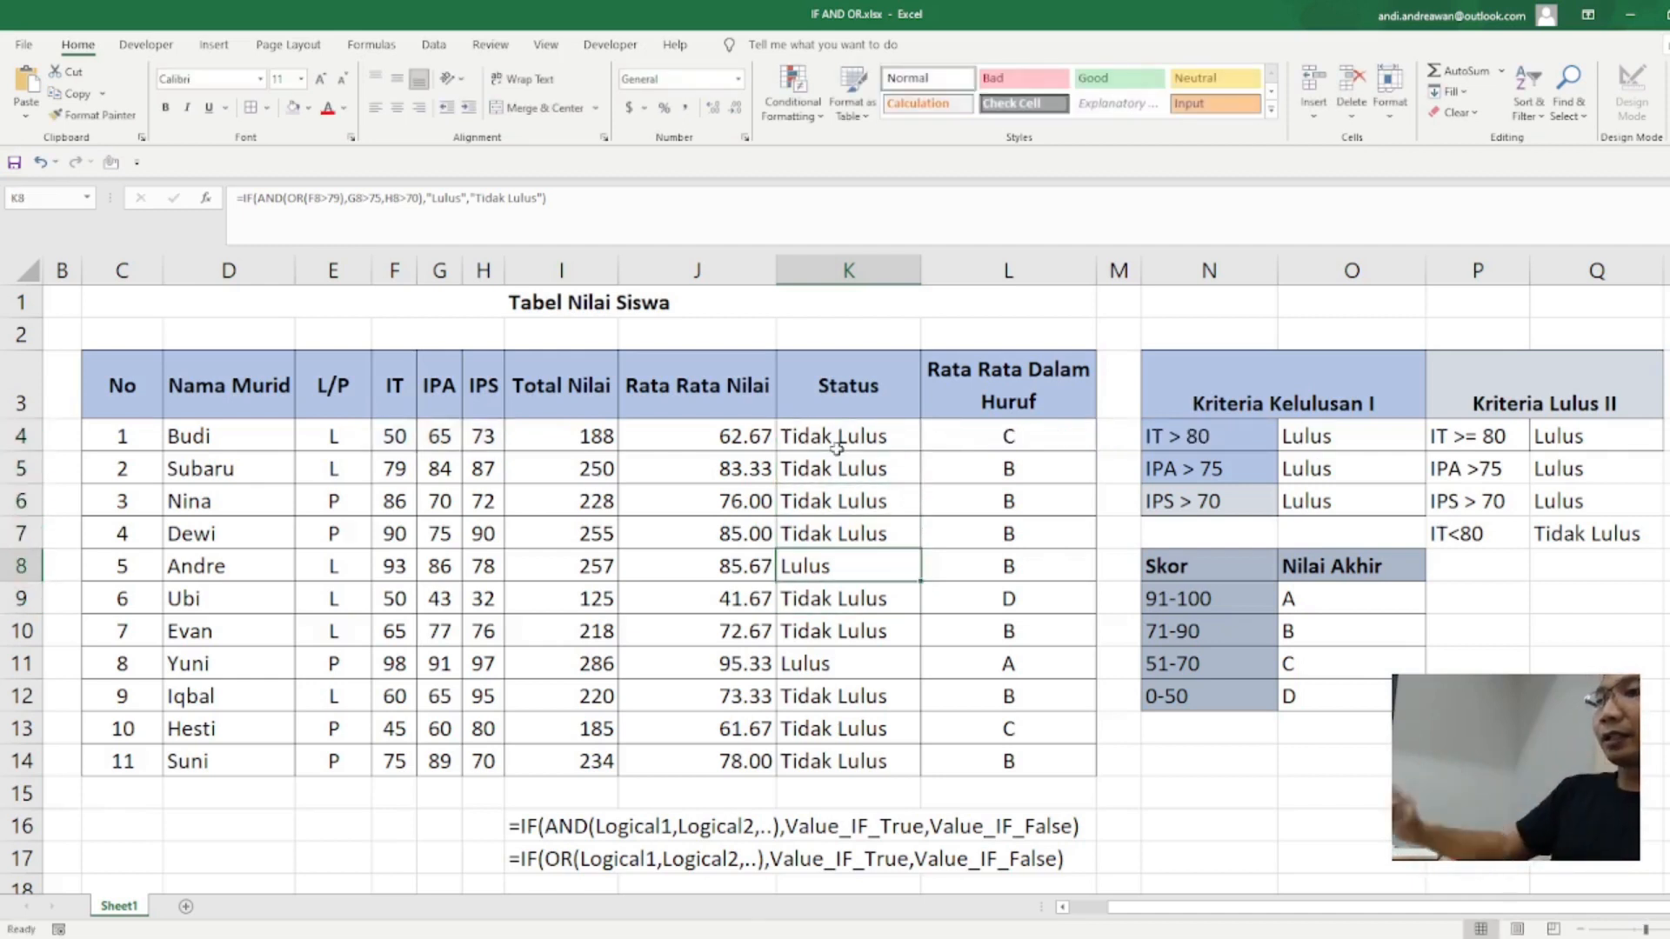
{"action": "left_click", "coordinate": [804, 663]}
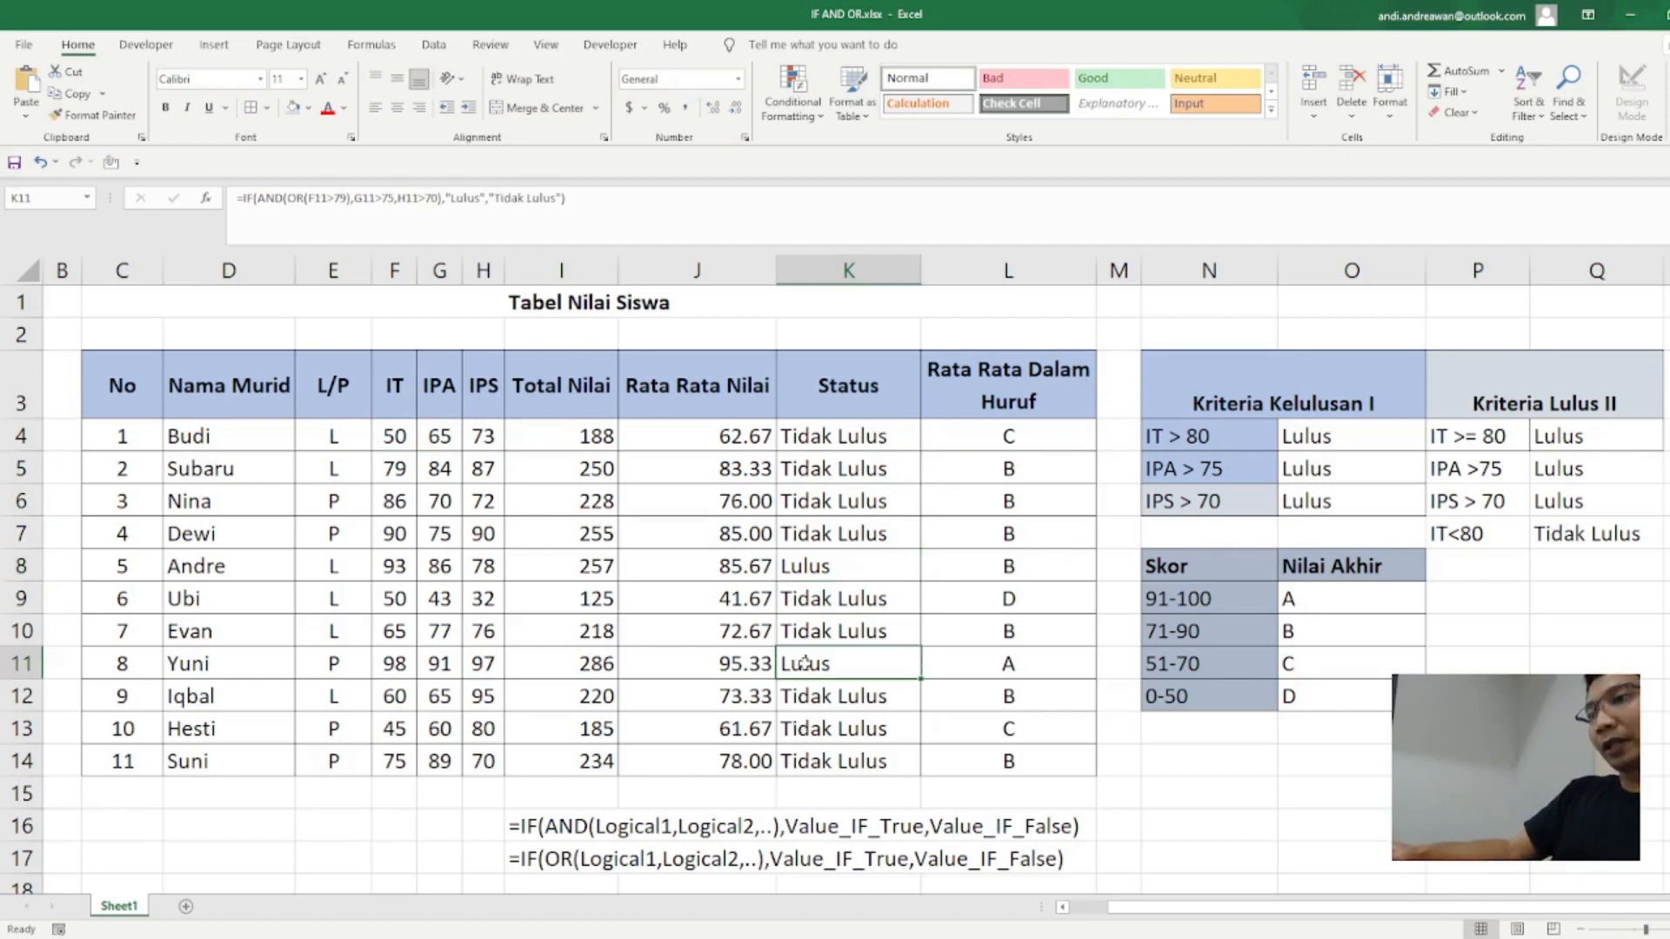
Step: Set the IT score in F11 to 79 to test the Status formula in that row
{"action": "left_click", "coordinate": [386, 654]}
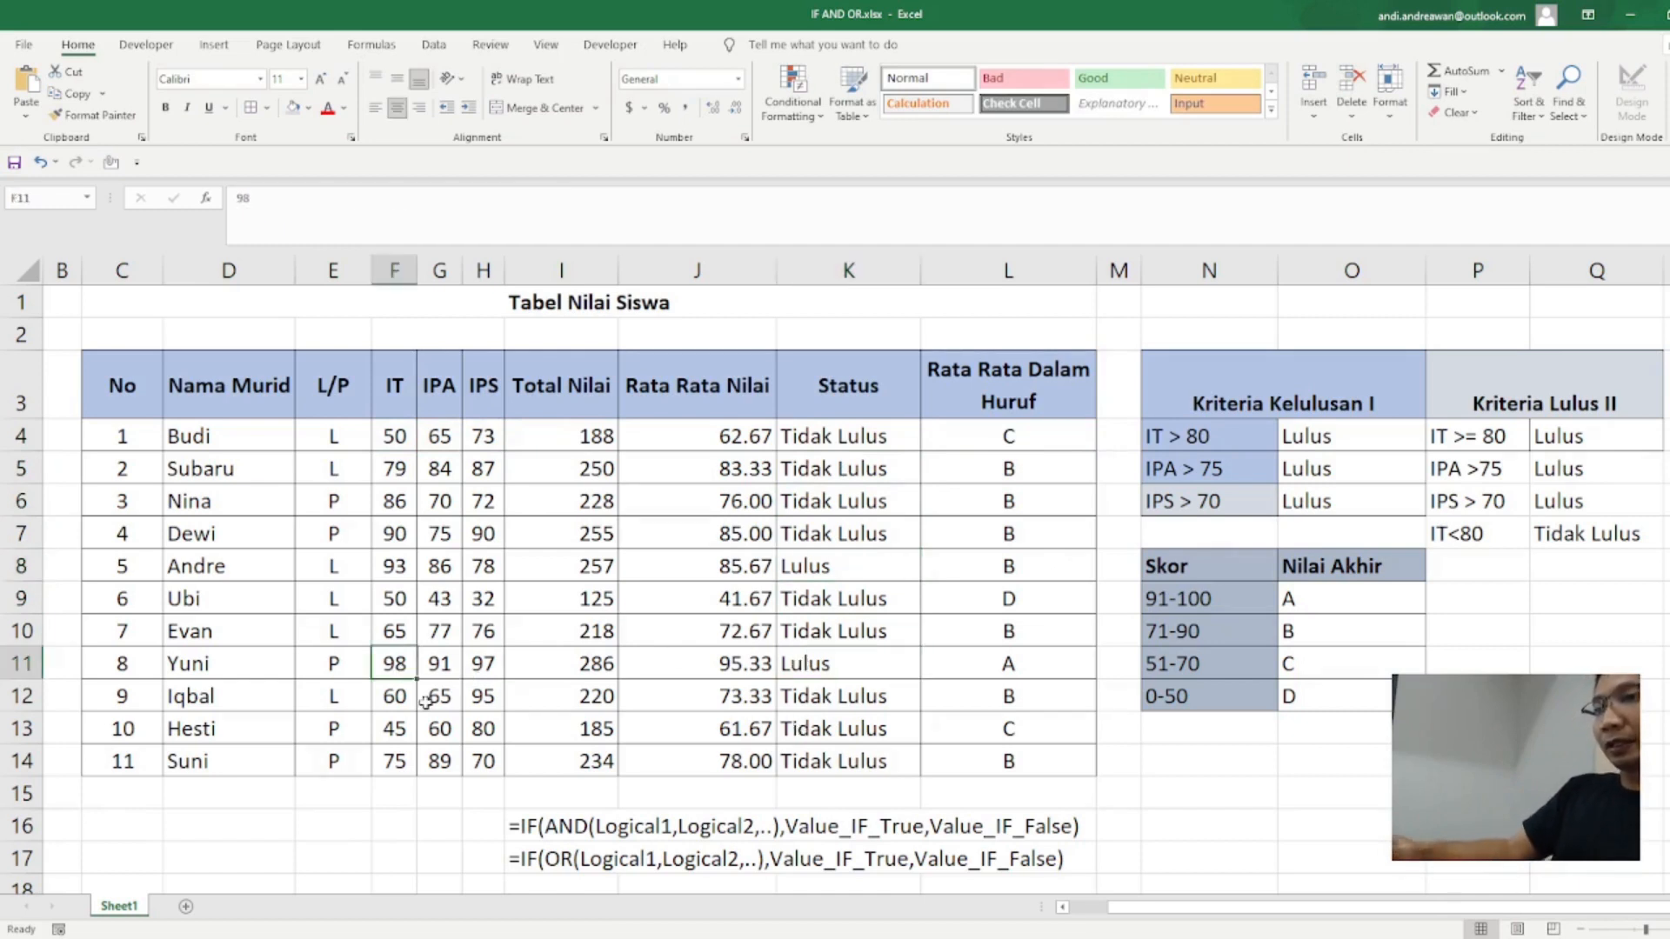
{"action": "type", "text": "5"}
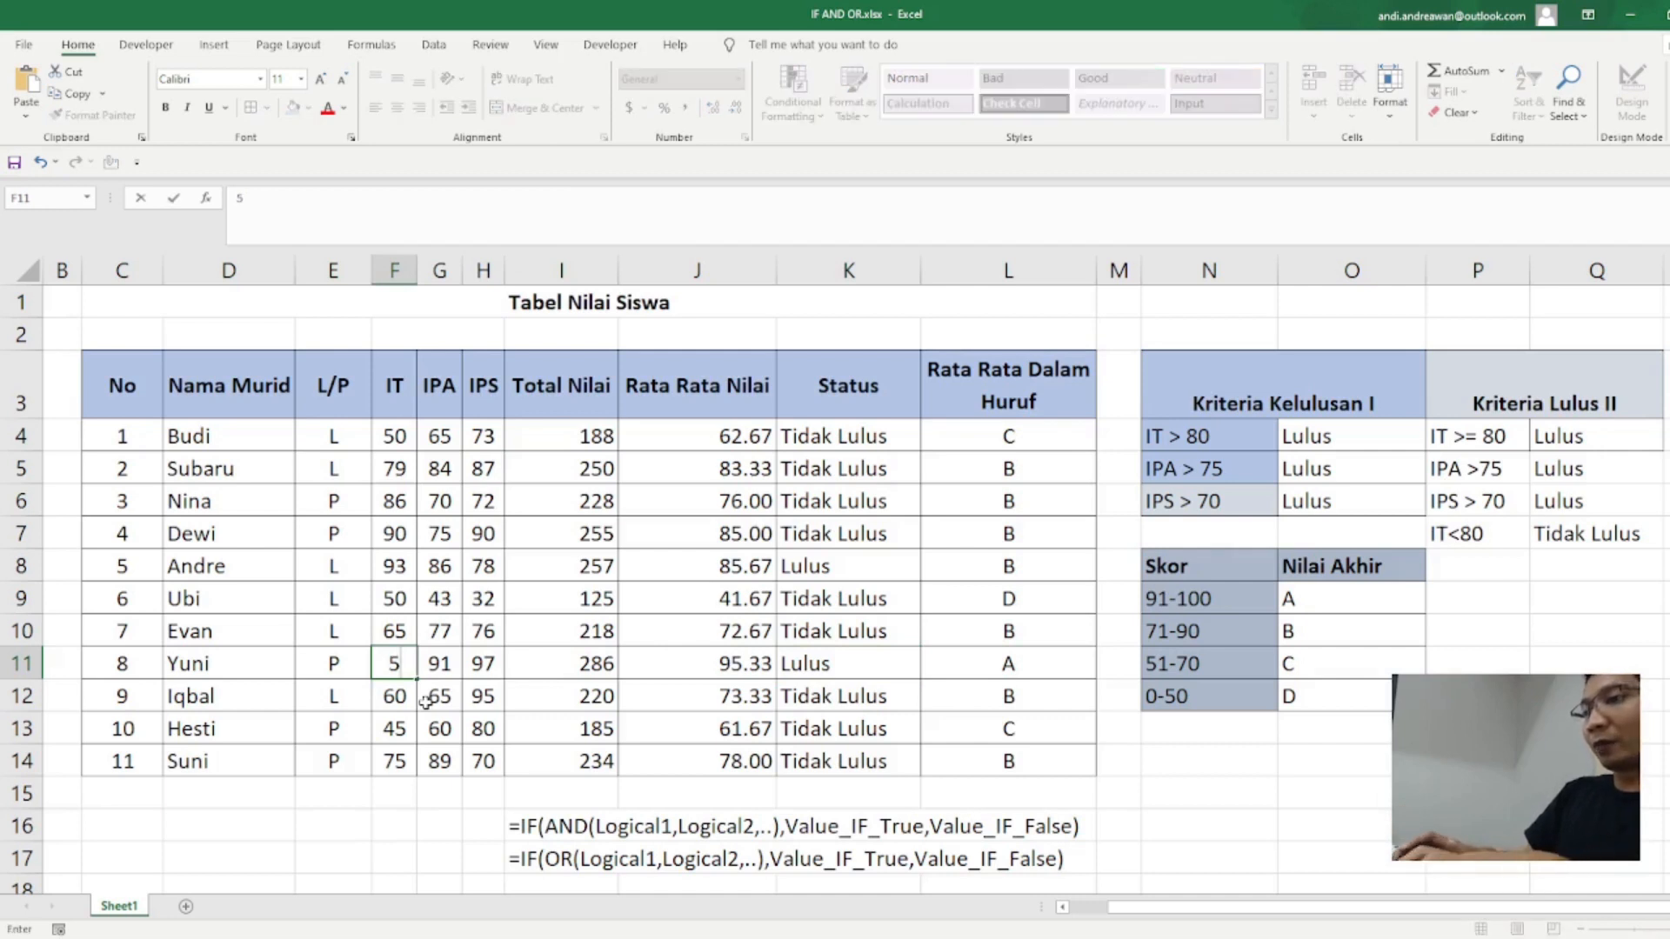
{"action": "key", "text": "BackSpace"}
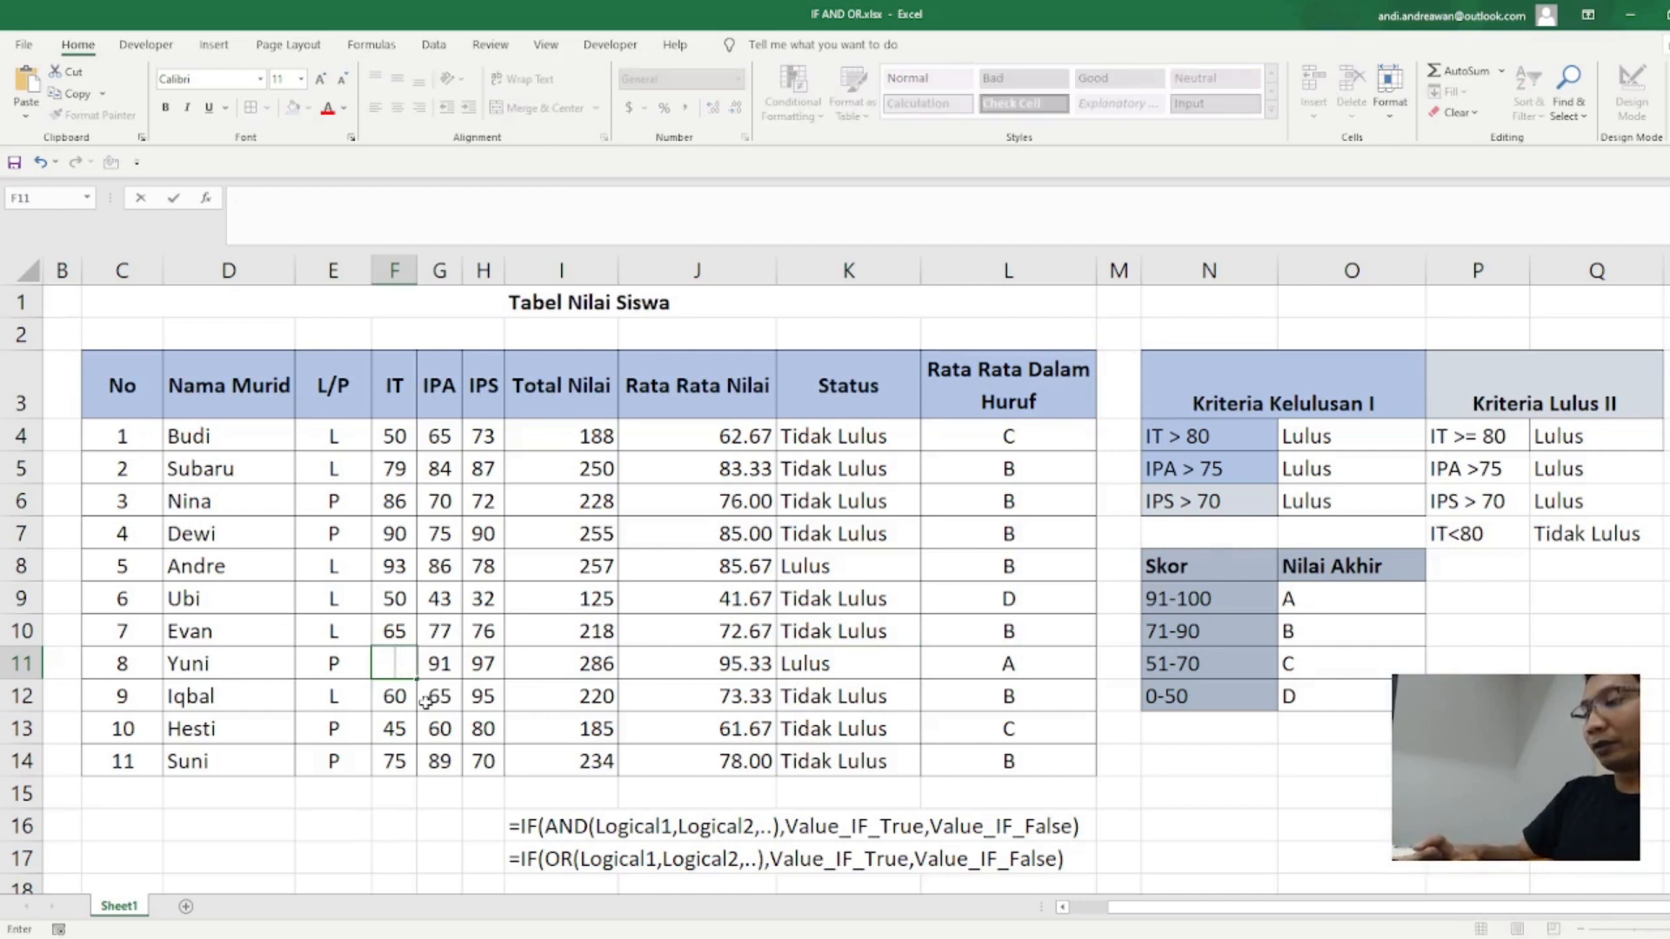
{"action": "type", "text": "7"}
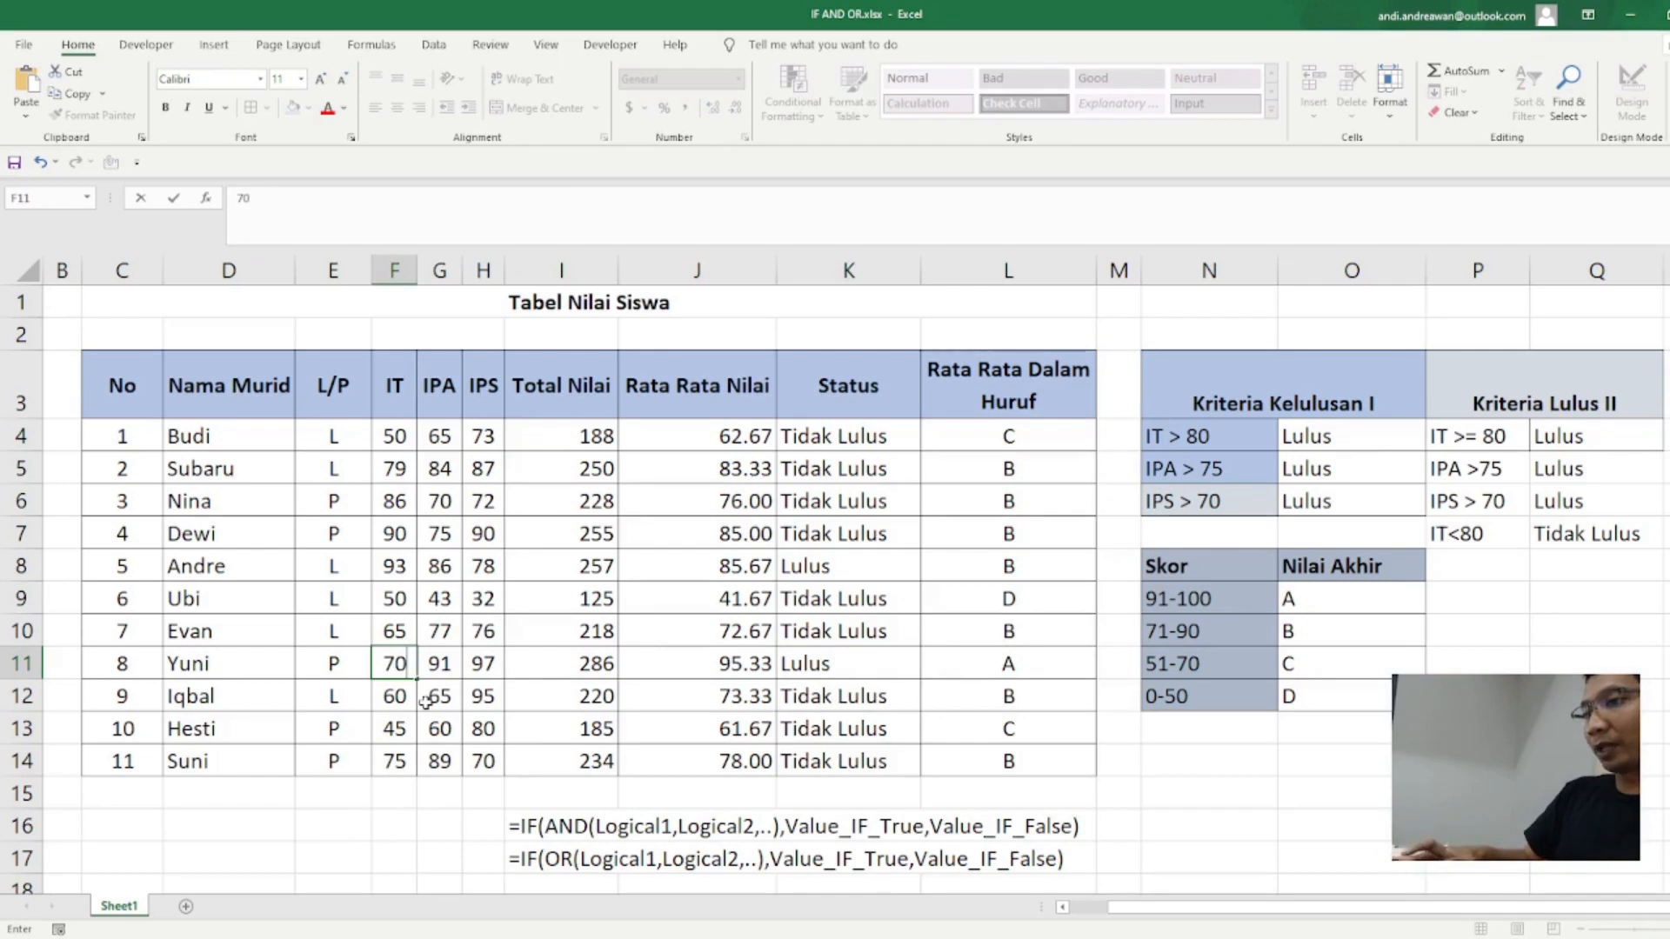
{"action": "type", "text": "9"}
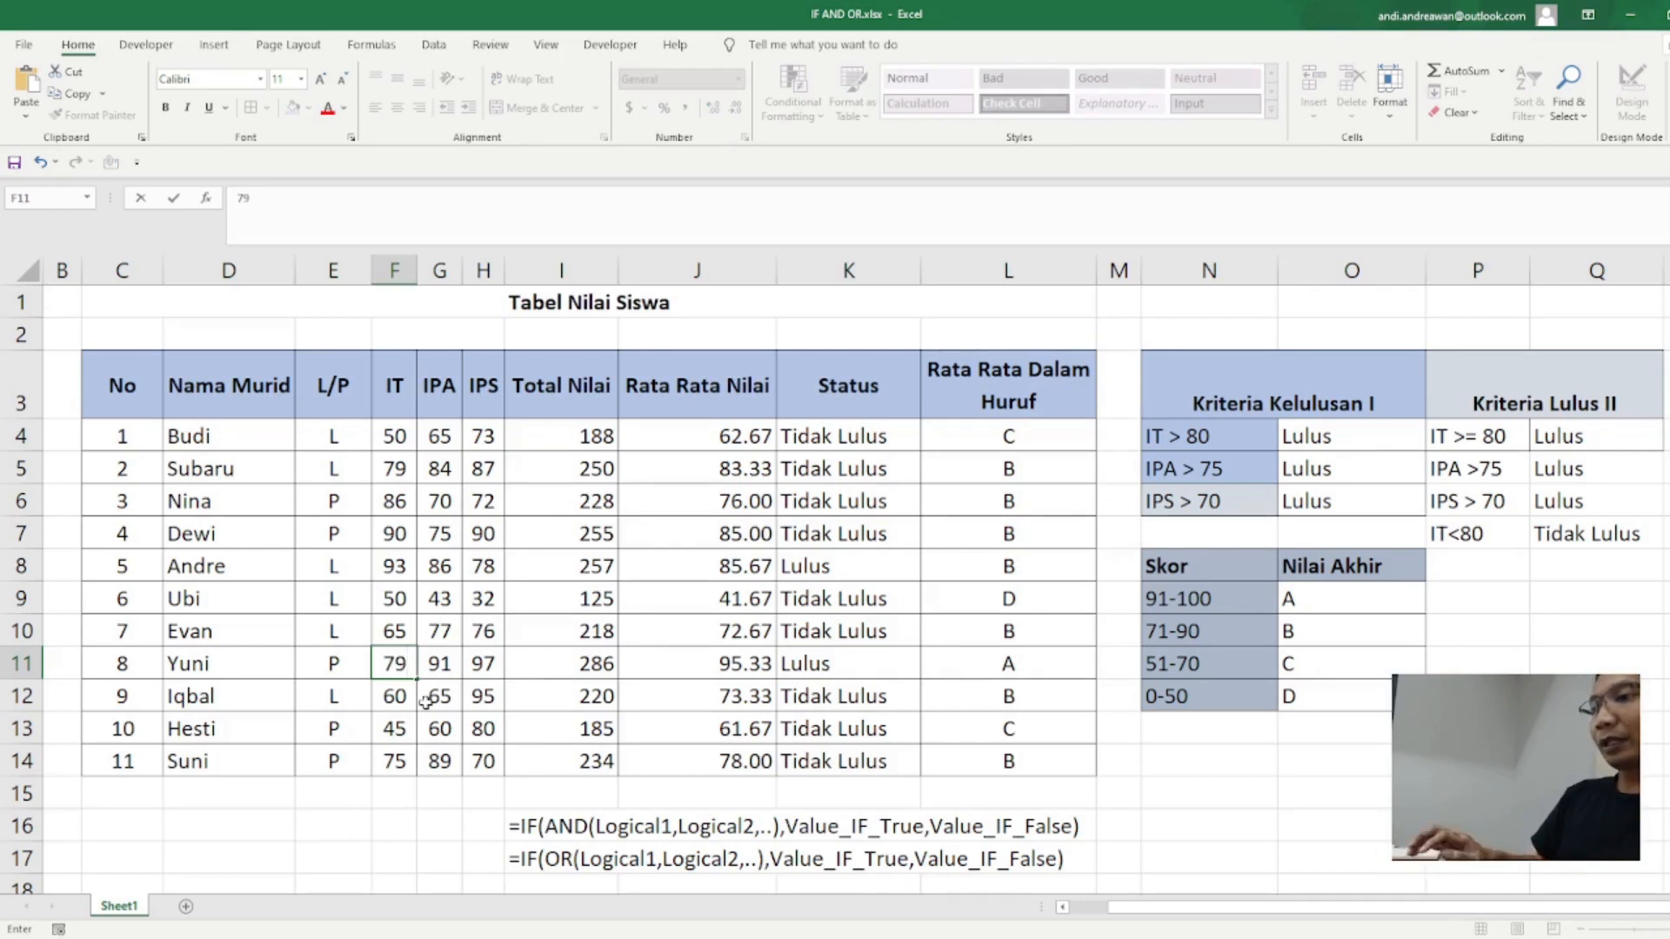
{"action": "key", "text": "Return"}
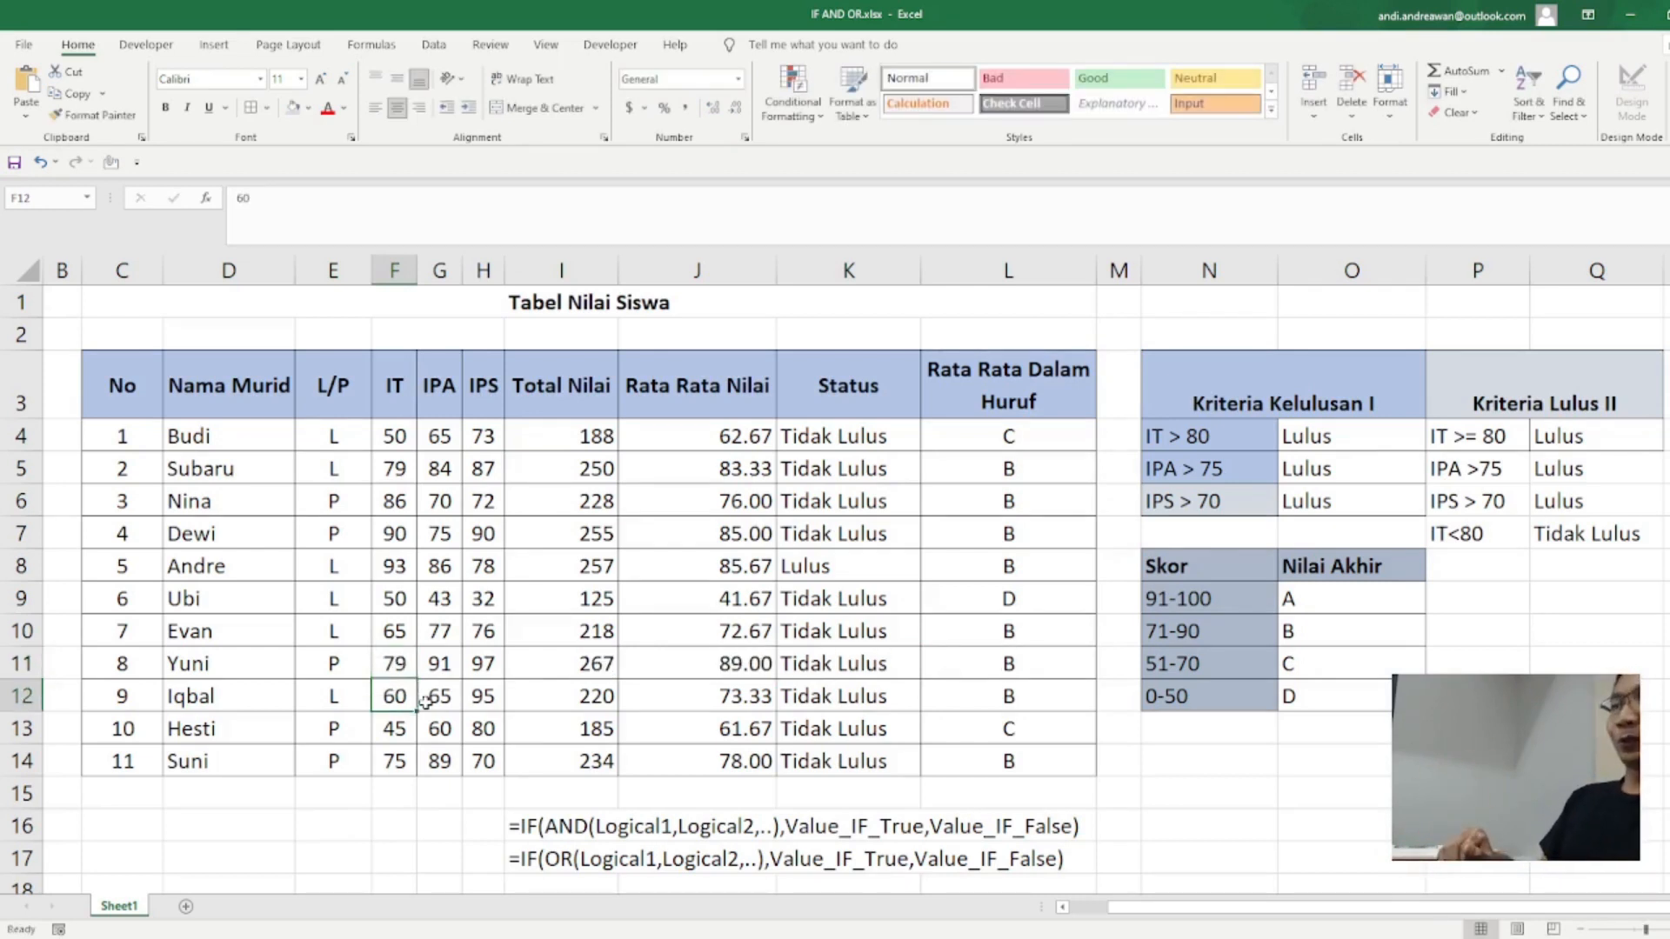